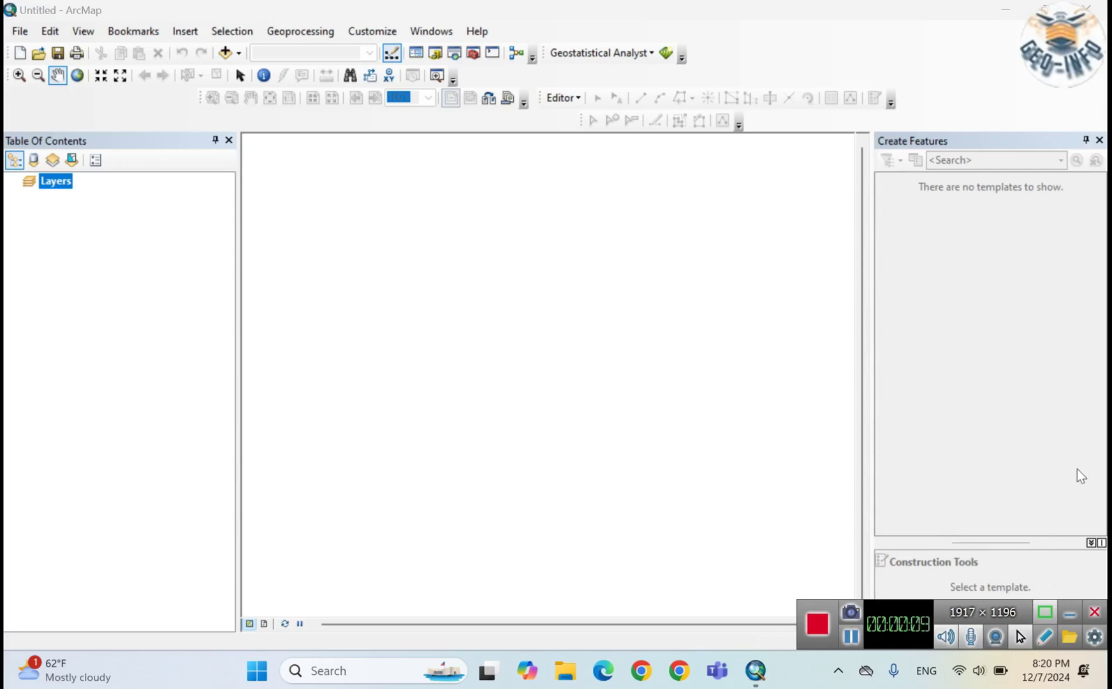
Minimize the empty ArcMap document to show the Windows desktop
{"action": "left_click", "coordinate": [1005, 11]}
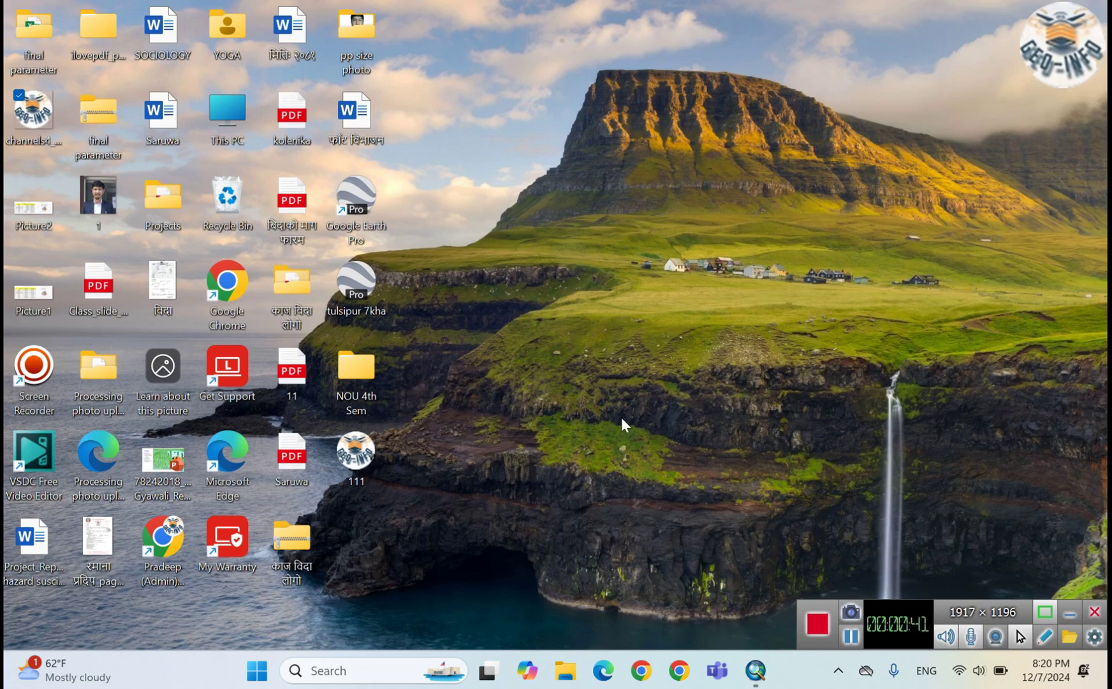
Launch Chrome with the chosen profile and maximize the browser window
{"action": "left_click", "coordinate": [643, 670]}
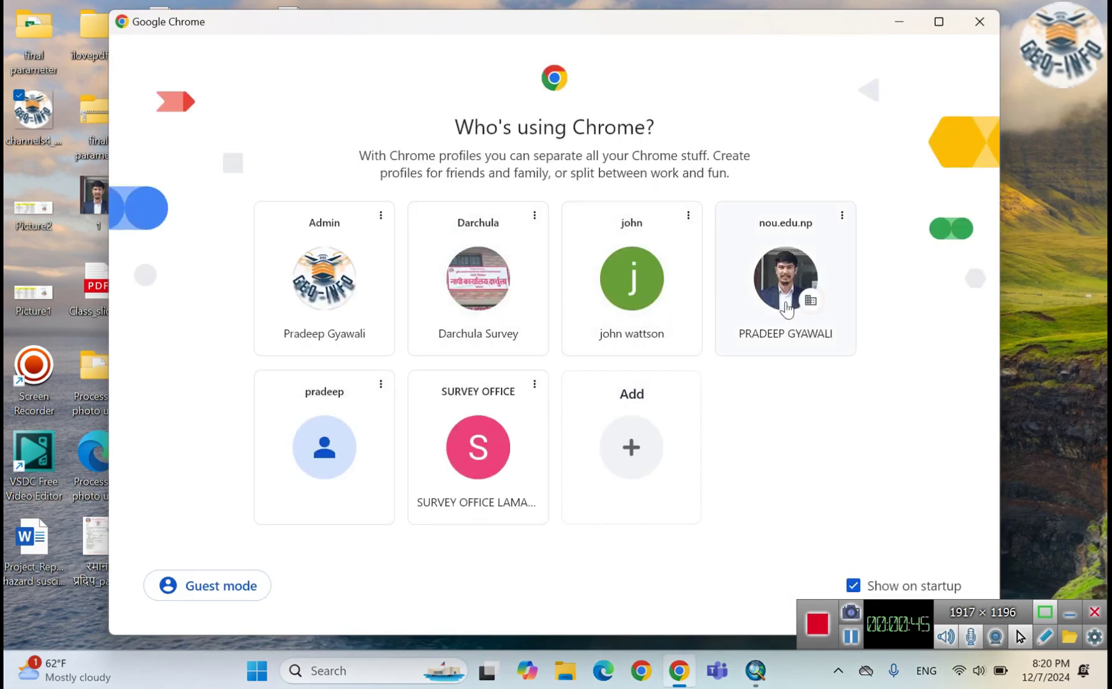
{"action": "left_click", "coordinate": [786, 310]}
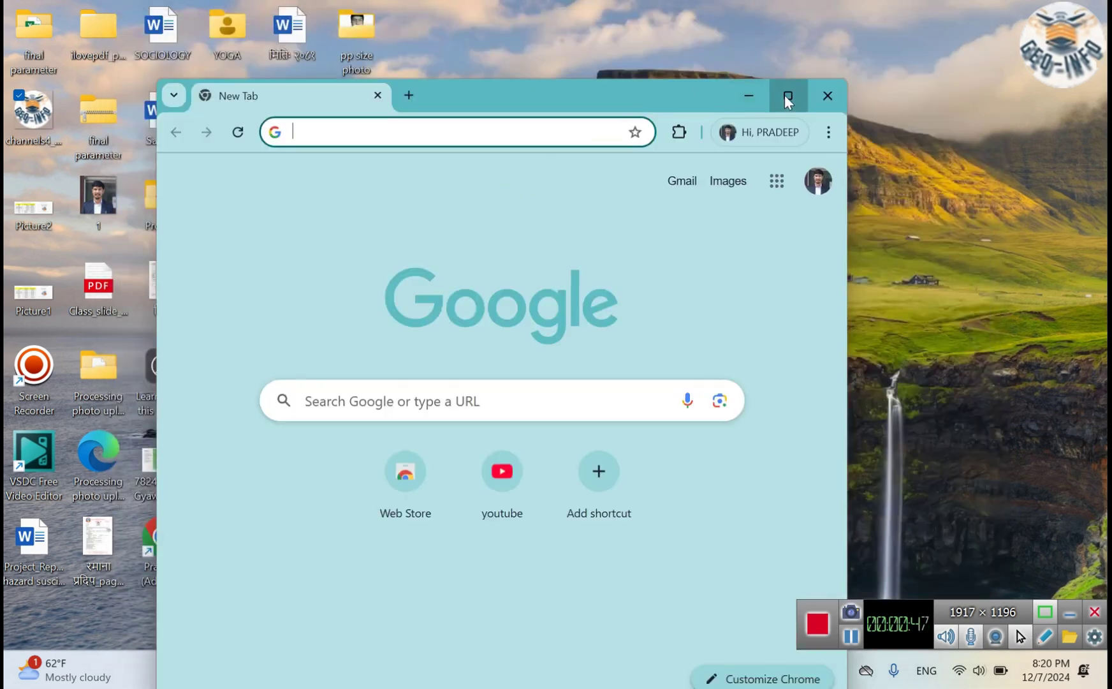
{"action": "left_click", "coordinate": [789, 97]}
Go to planet.com in the address bar
{"action": "left_click", "coordinate": [316, 51]}
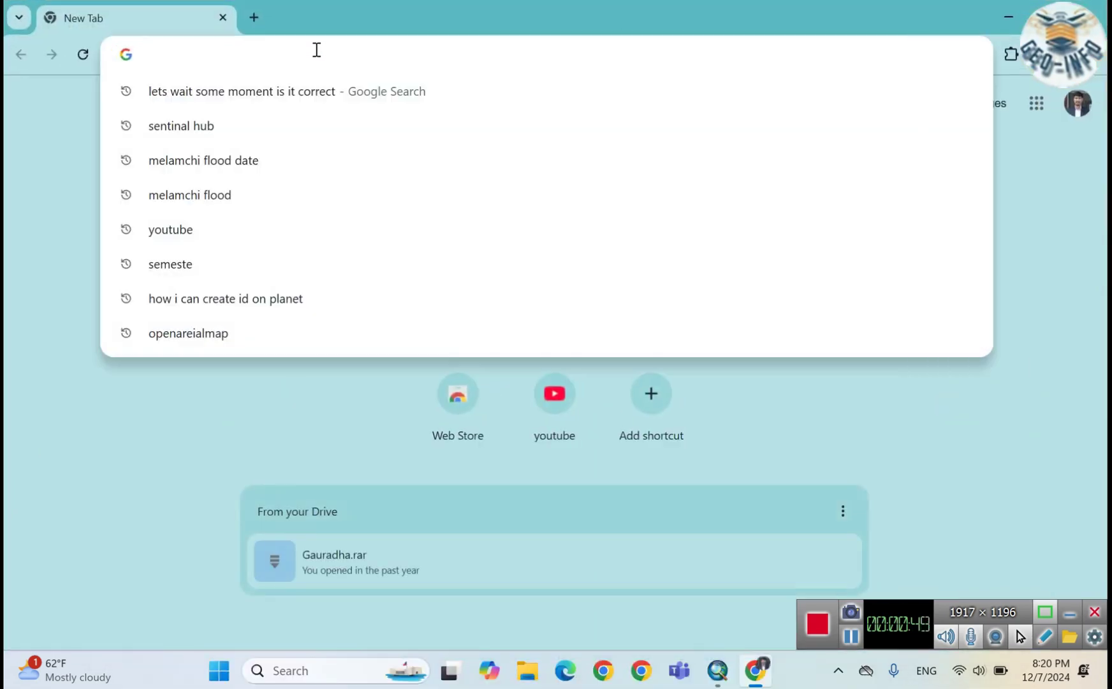
{"action": "type", "text": "plan"}
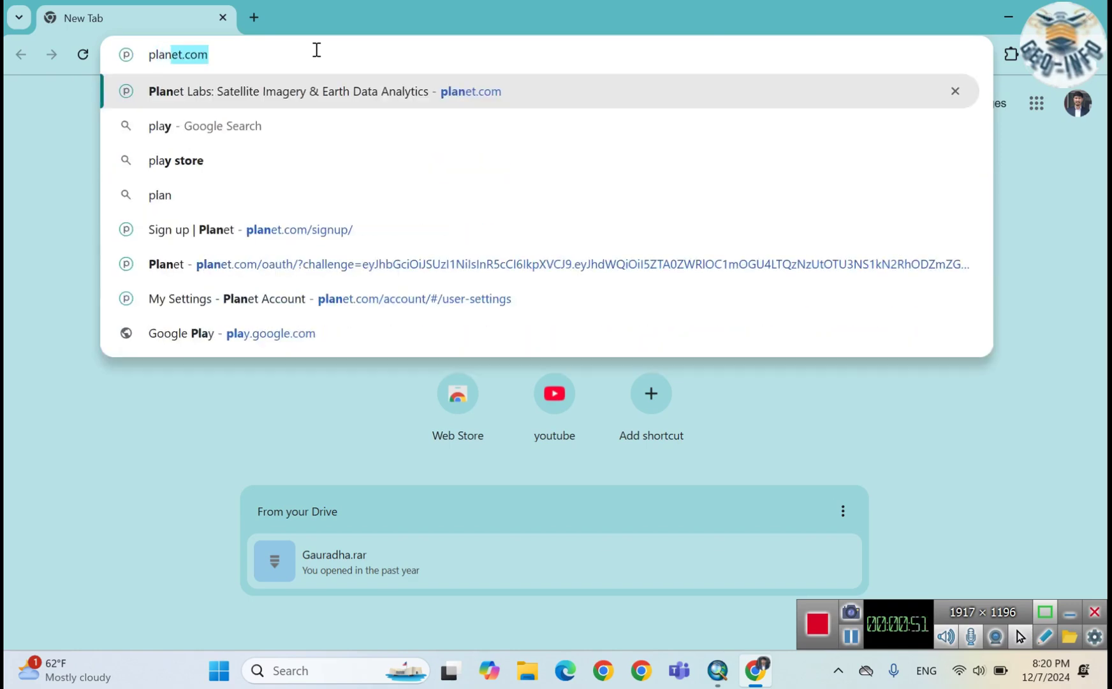
{"action": "type", "text": "t"}
{"action": "key", "text": "BackSpace"}
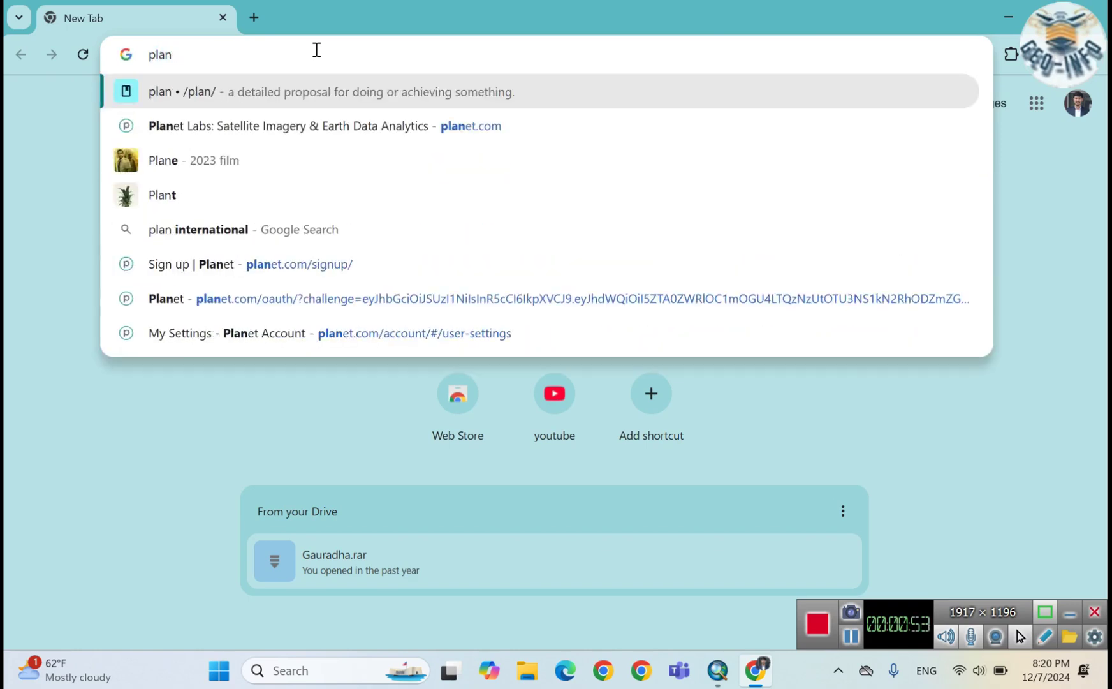
{"action": "type", "text": "et.co"}
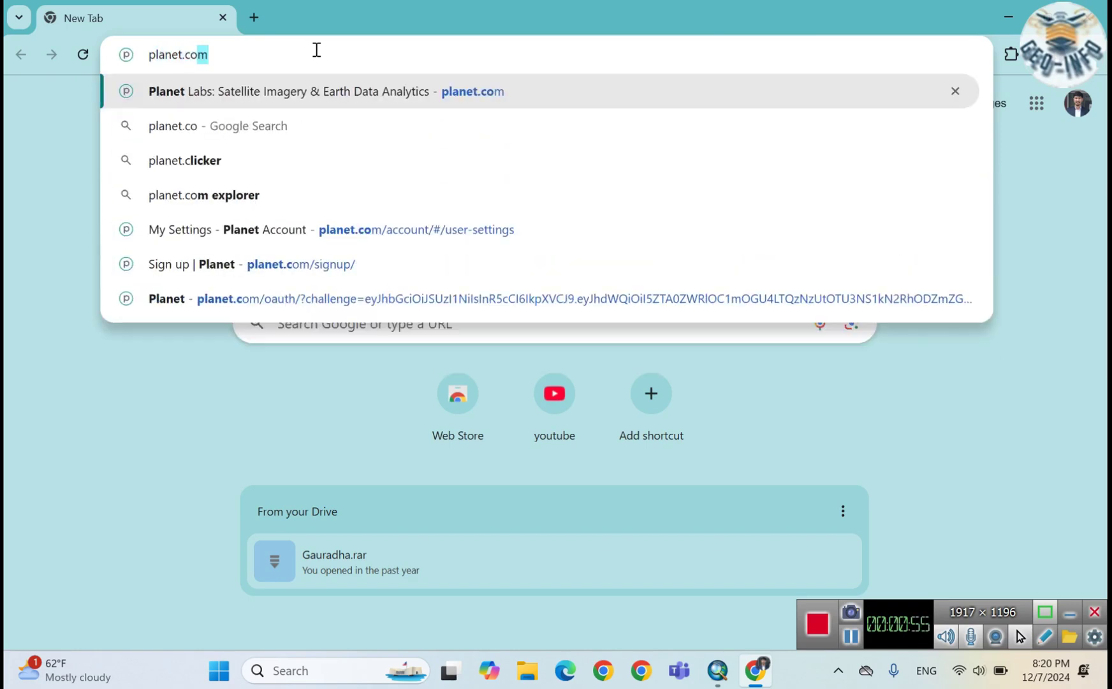
{"action": "type", "text": "m"}
{"action": "key", "text": "Return"}
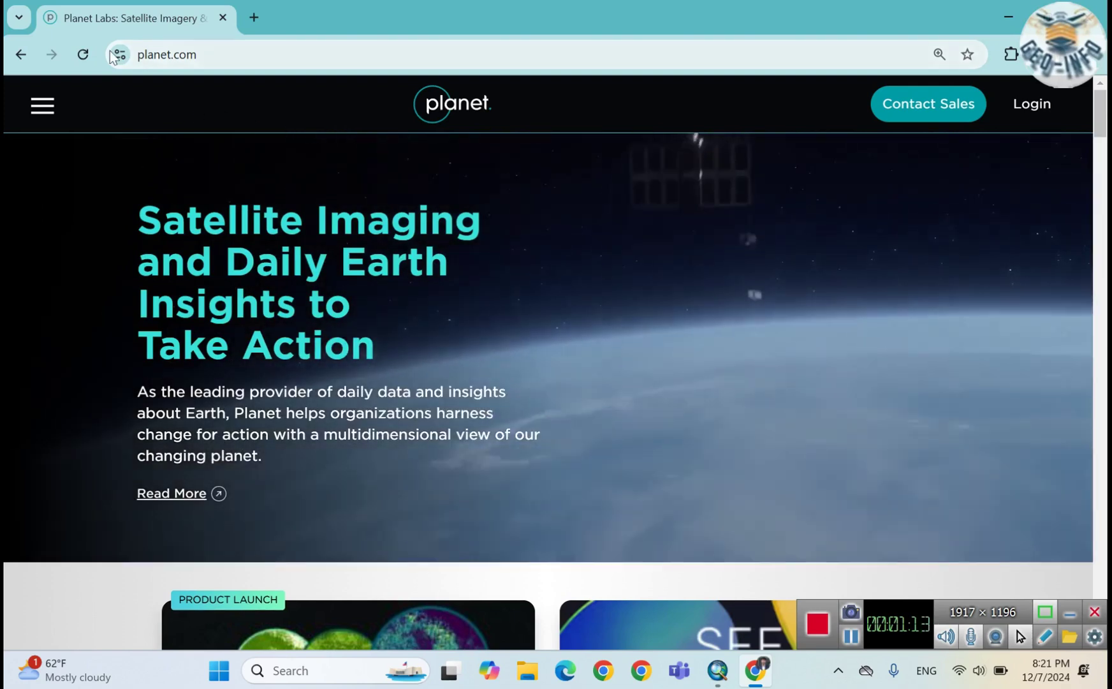
Open the site menu and expand Industries to list Agriculture, Education & Research and Mapping
{"action": "left_click", "coordinate": [43, 114]}
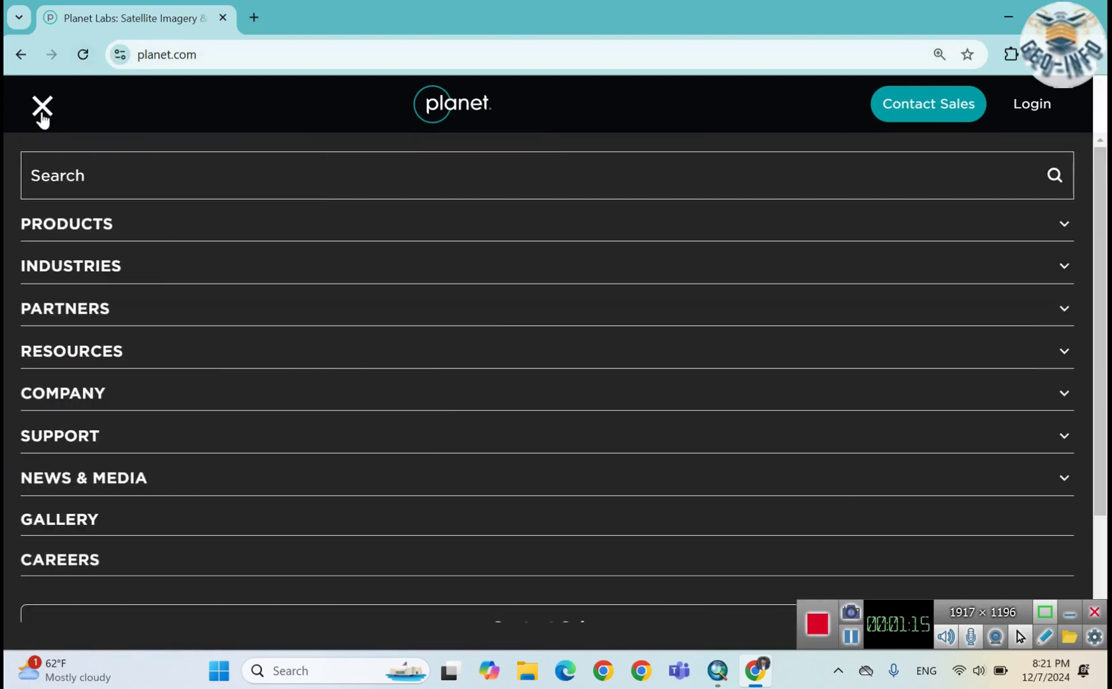
{"action": "left_click", "coordinate": [1062, 266]}
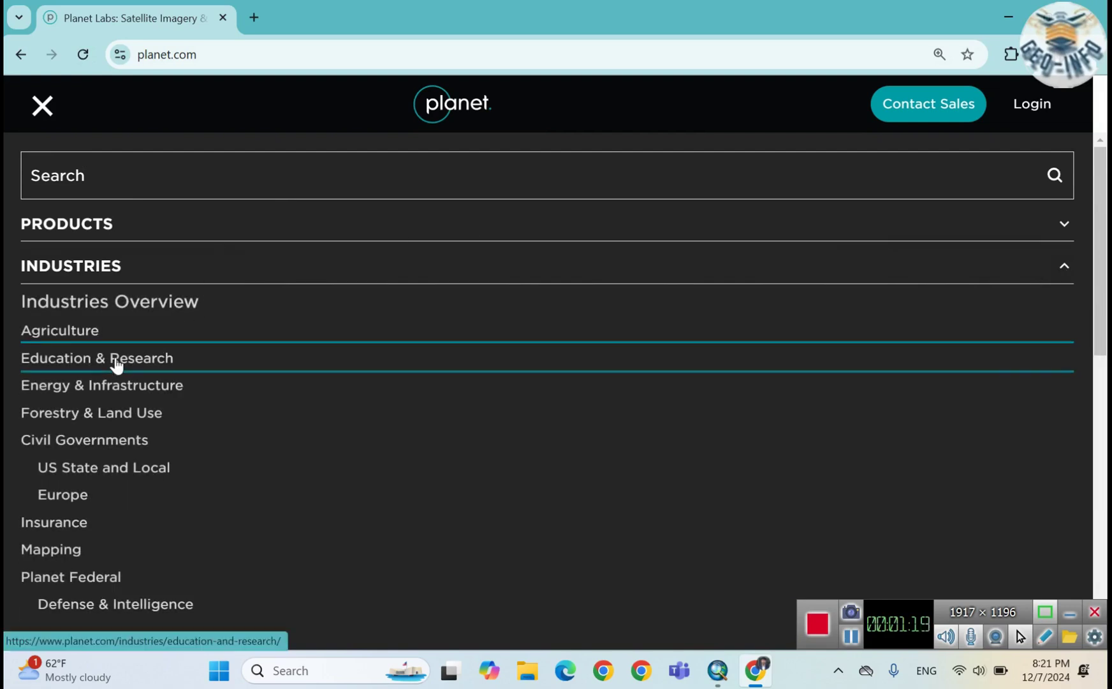
Open Education & Research and scroll down to the Basic, Research and Campus pricing cards
{"action": "left_click", "coordinate": [128, 360]}
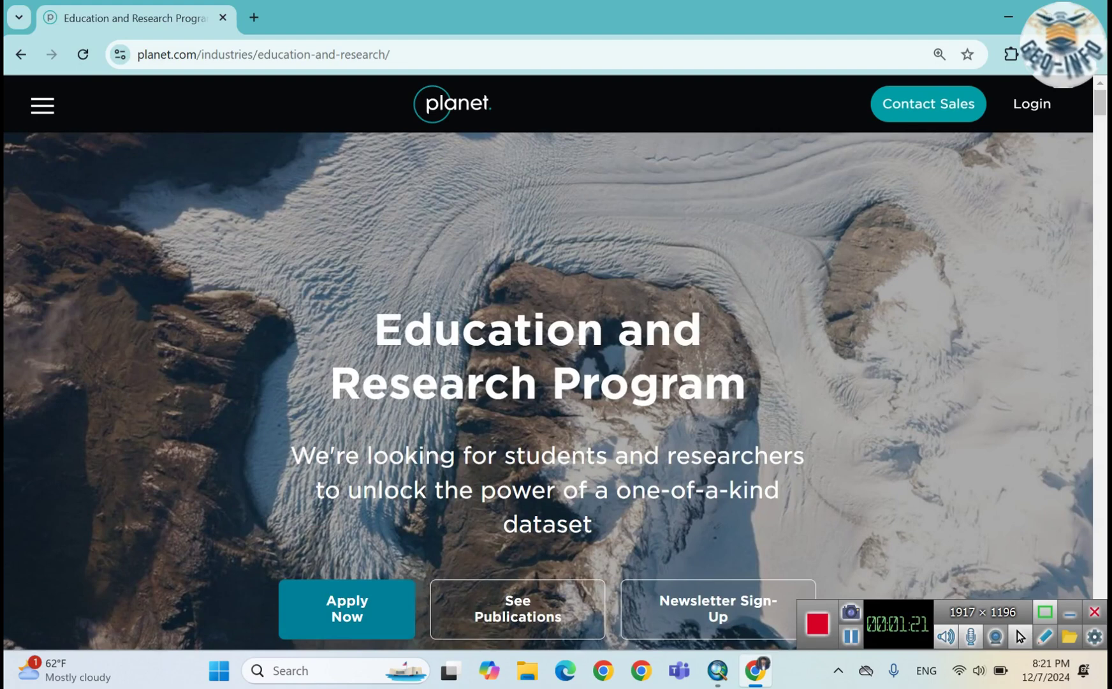
{"action": "scroll", "coordinate": [437, 367], "scroll_direction": "down", "scroll_amount": 20}
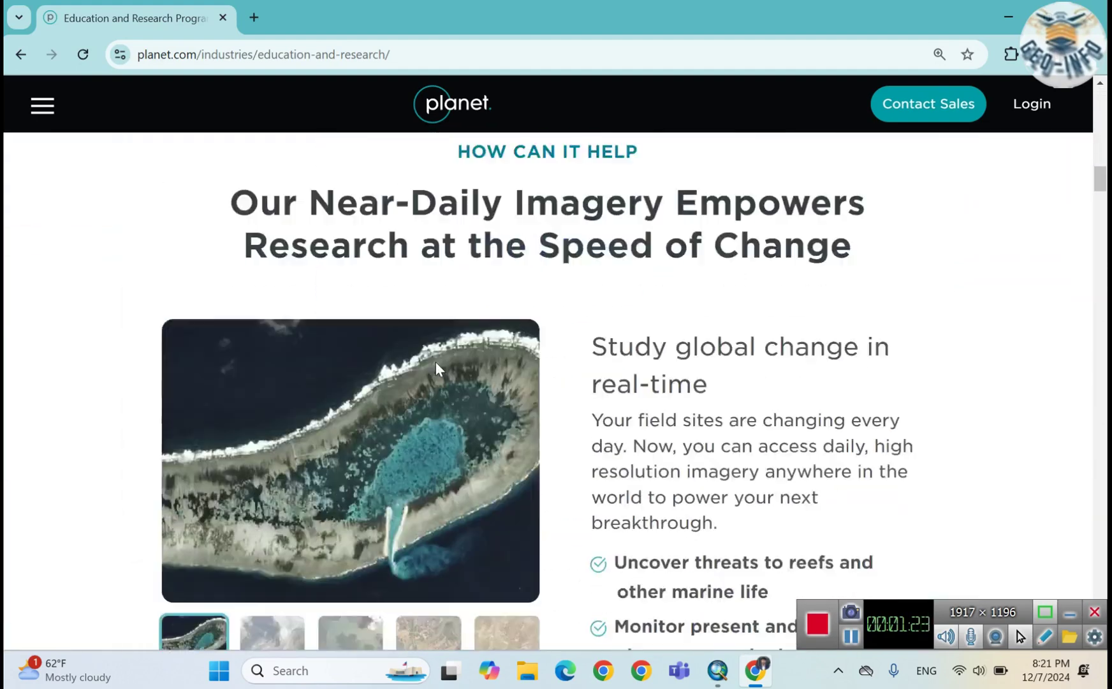
{"action": "scroll", "coordinate": [437, 368], "scroll_direction": "down", "scroll_amount": 20}
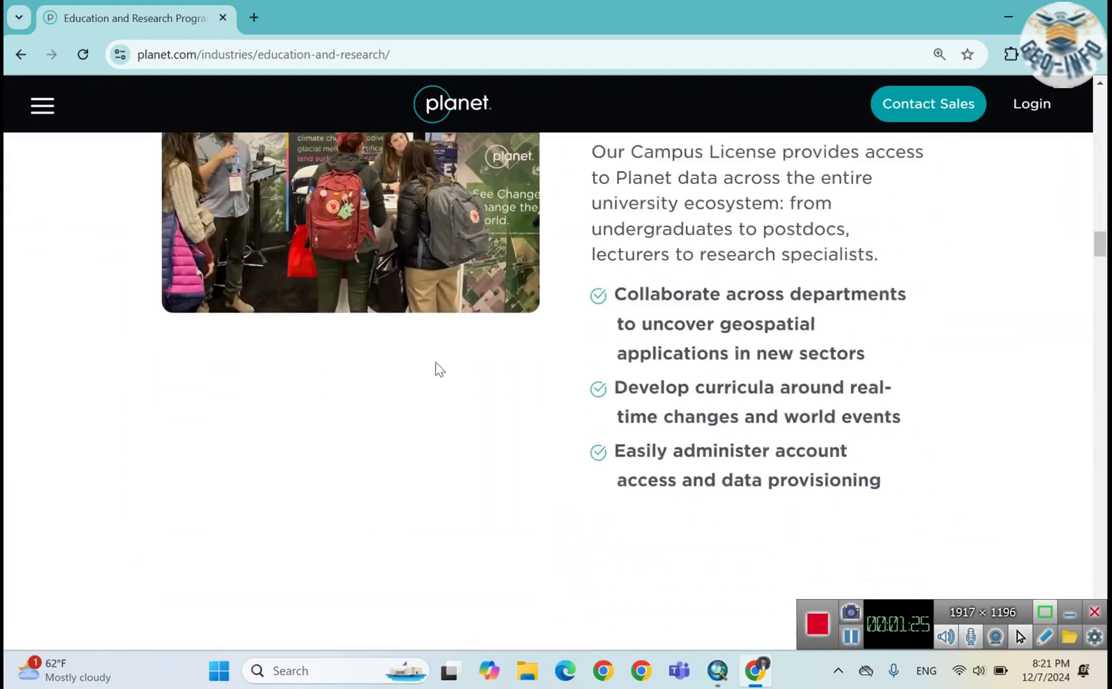
{"action": "scroll", "coordinate": [440, 368], "scroll_direction": "down", "scroll_amount": 15}
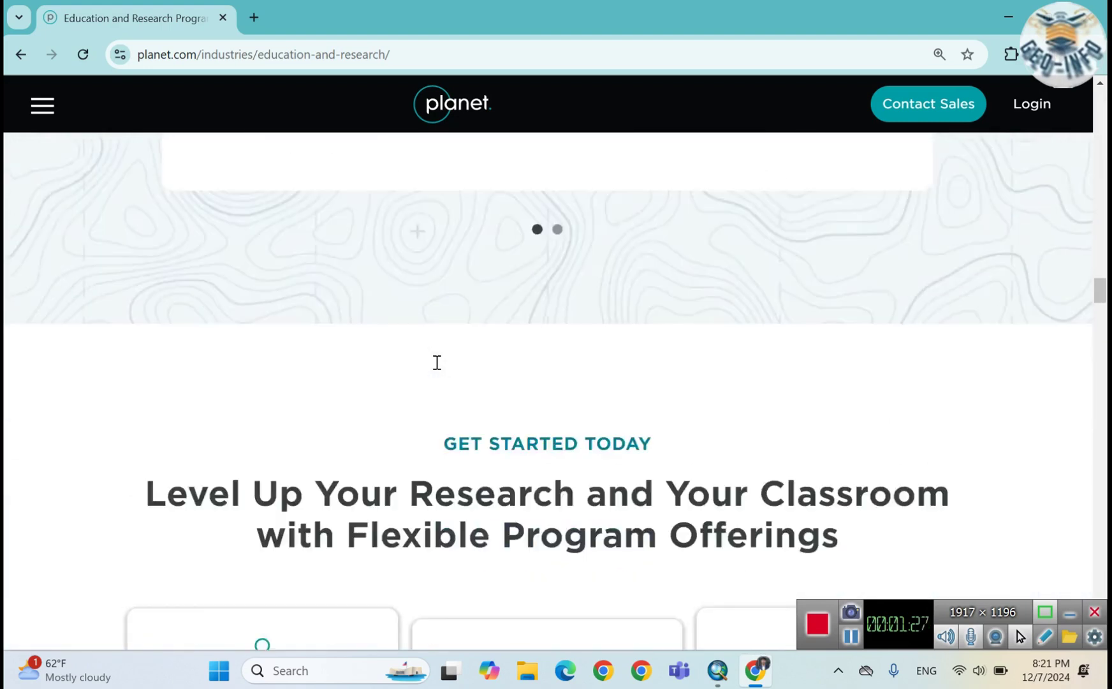
{"action": "scroll", "coordinate": [435, 364], "scroll_direction": "down", "scroll_amount": 3}
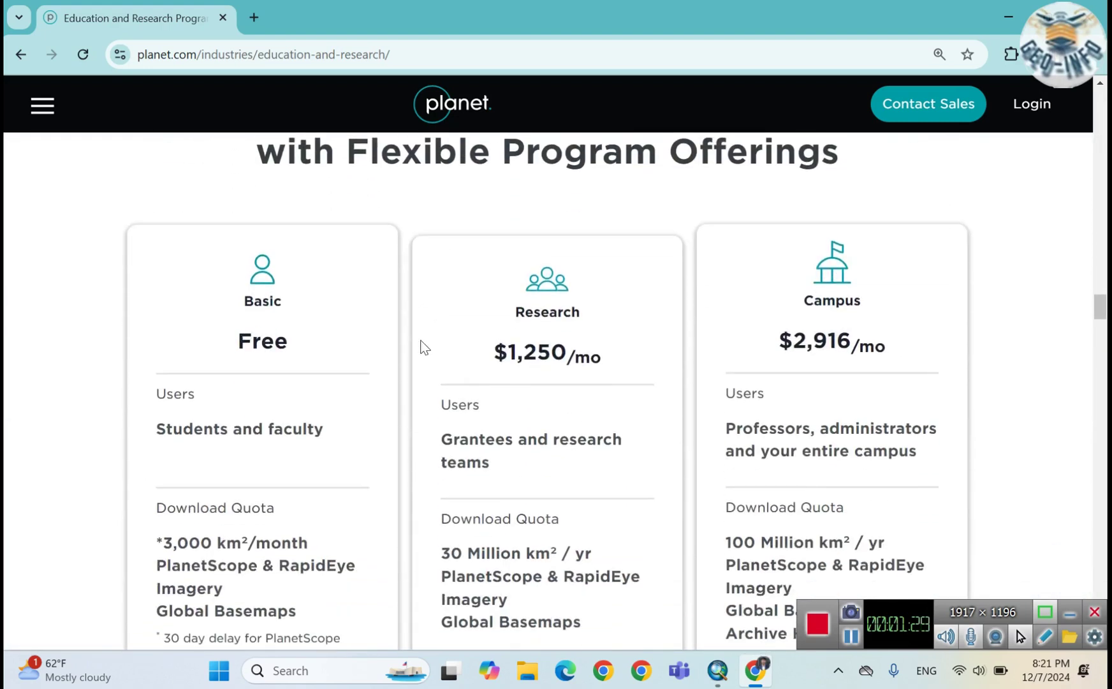
{"action": "scroll", "coordinate": [389, 235], "scroll_direction": "down", "scroll_amount": 1}
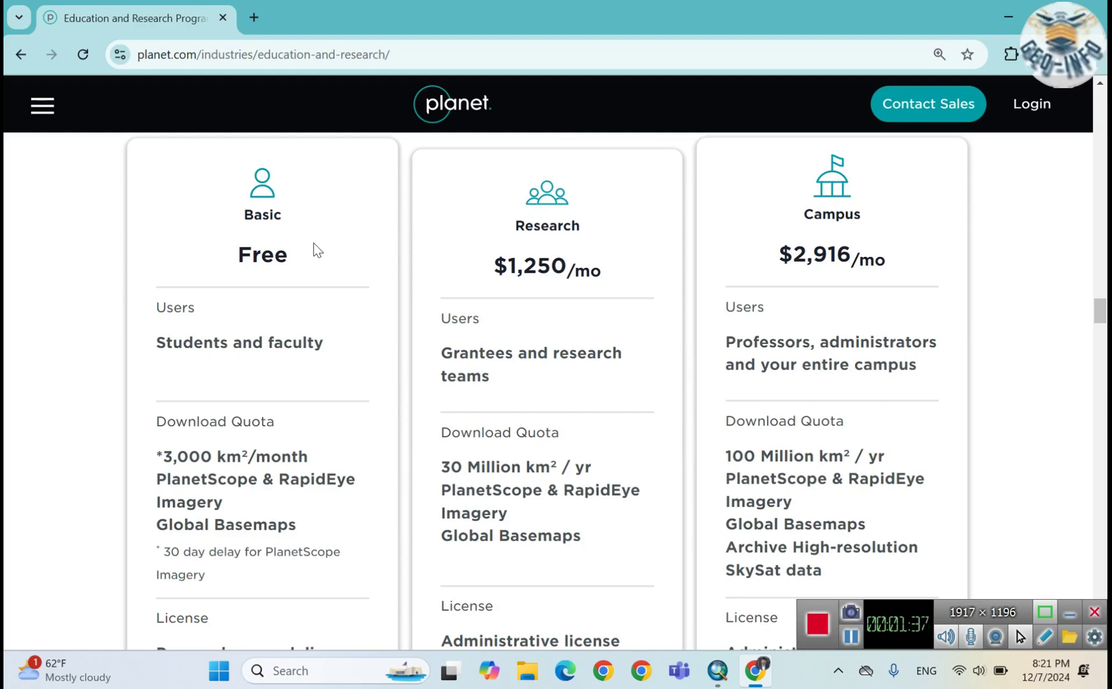
{"action": "left_click", "coordinate": [1072, 628]}
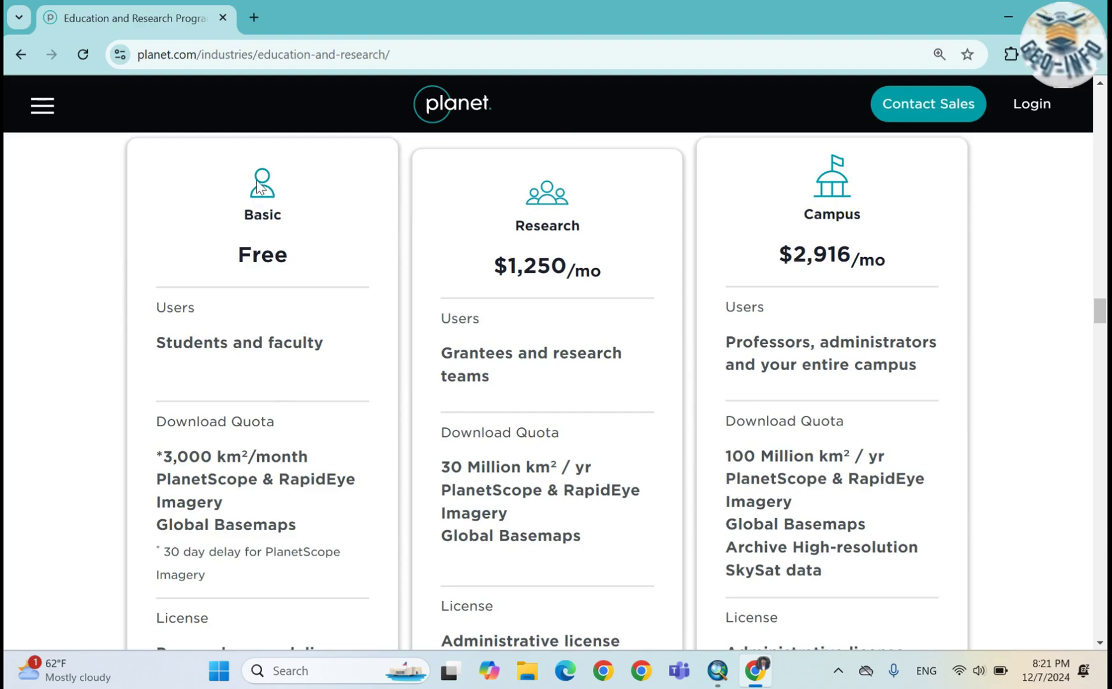
{"action": "left_click_drag", "start_coordinate": [243, 216], "coordinate": [239, 189]}
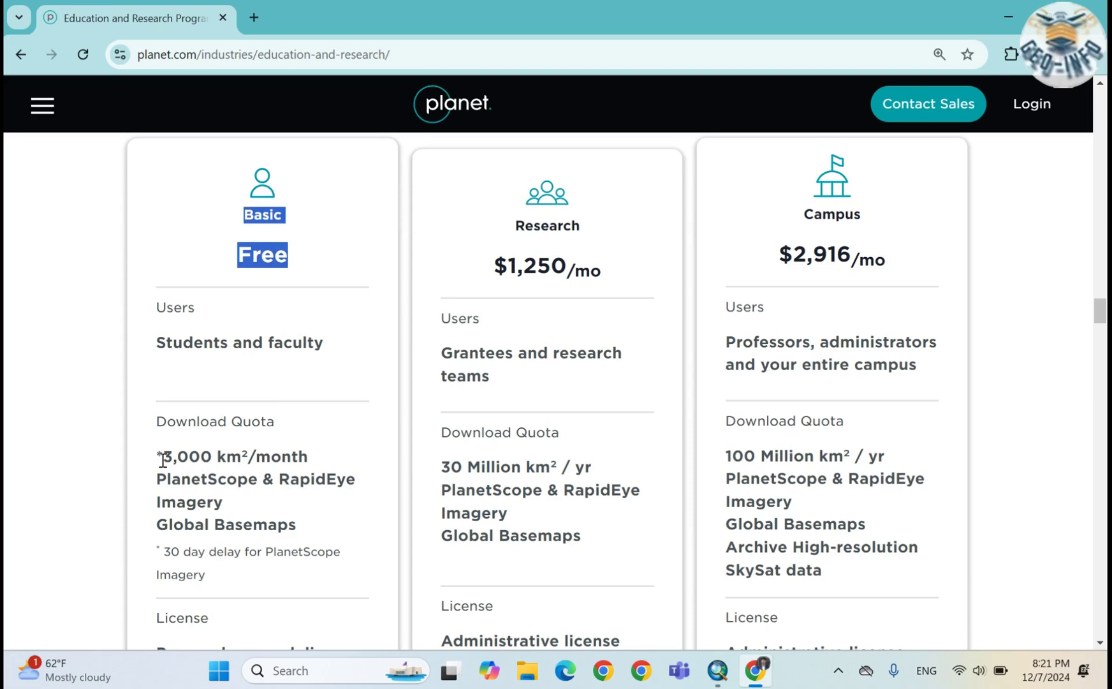
{"action": "left_click_drag", "start_coordinate": [164, 452], "coordinate": [250, 455]}
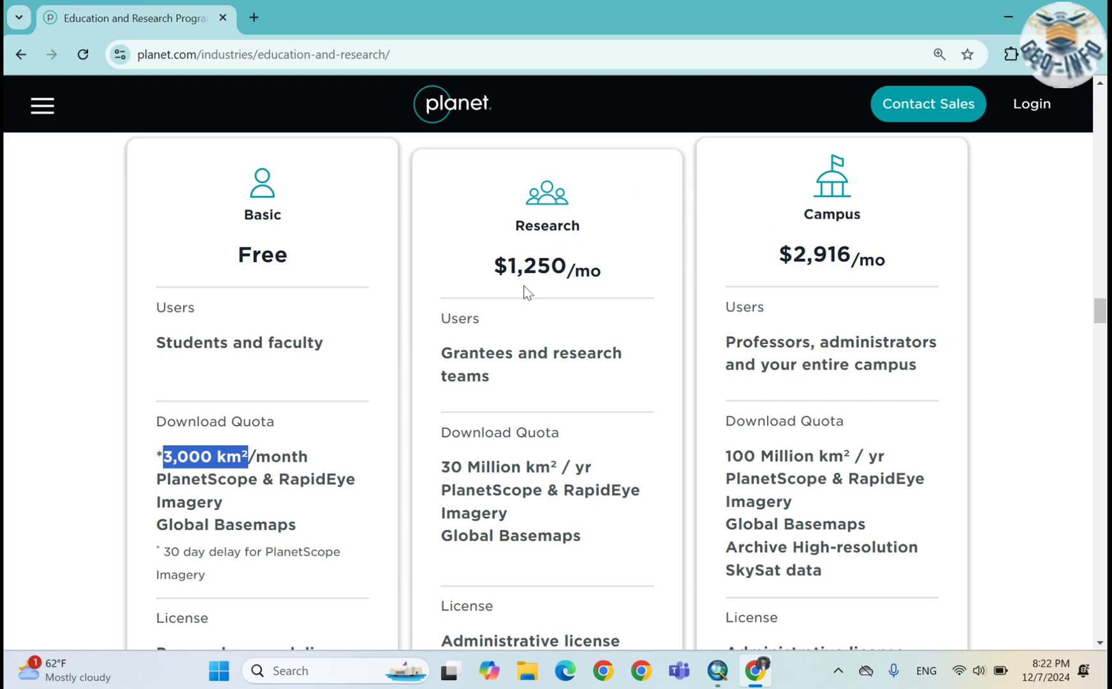
{"action": "left_click_drag", "start_coordinate": [508, 263], "coordinate": [569, 266]}
{"action": "left_click", "coordinate": [500, 267]}
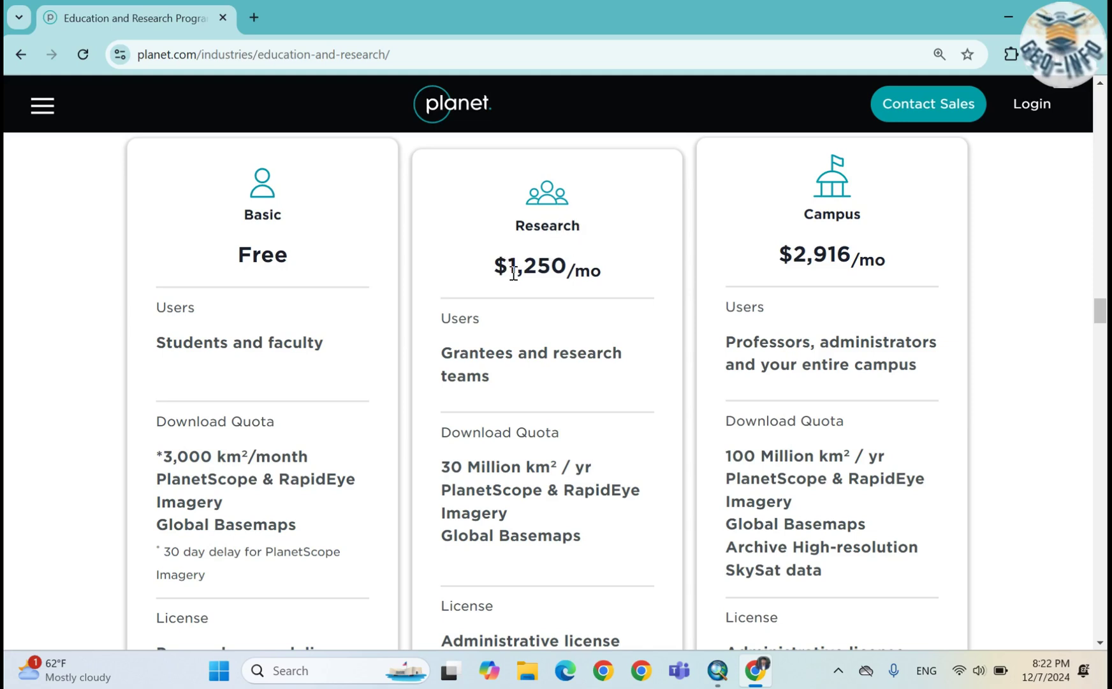
Highlight the Research plan's $1,250 and Campus plan's $2,916 prices
{"action": "left_click_drag", "start_coordinate": [510, 269], "coordinate": [596, 266]}
{"action": "left_click", "coordinate": [596, 265]}
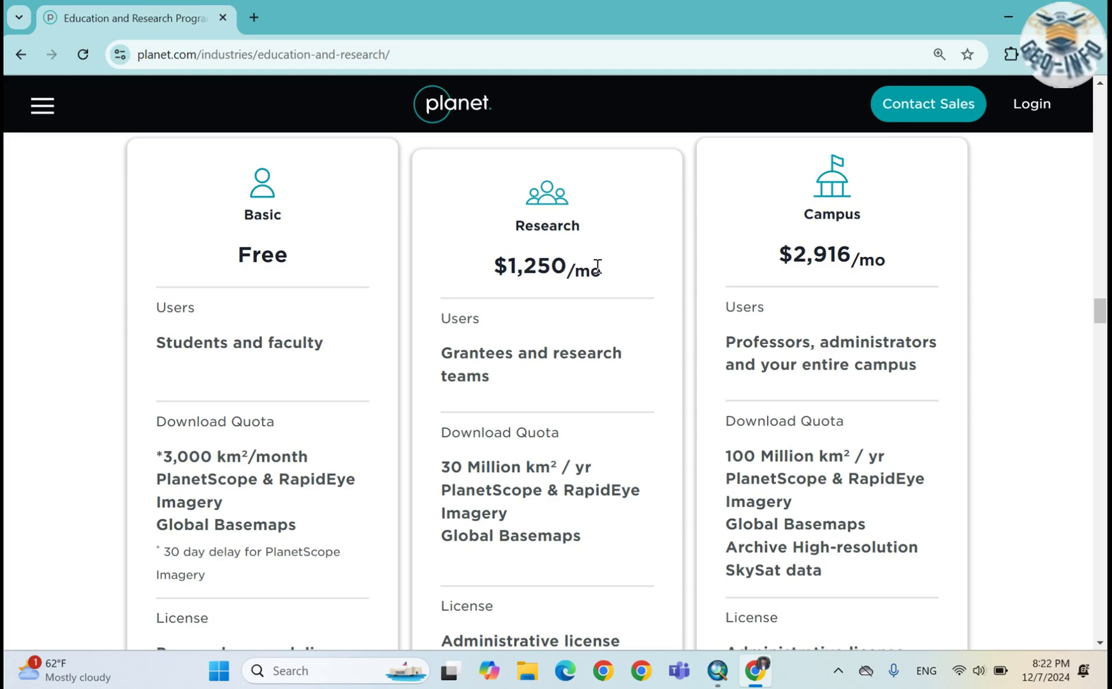
{"action": "left_click_drag", "start_coordinate": [793, 258], "coordinate": [846, 257]}
{"action": "left_click", "coordinate": [792, 258]}
{"action": "left_click_drag", "start_coordinate": [800, 255], "coordinate": [854, 253]}
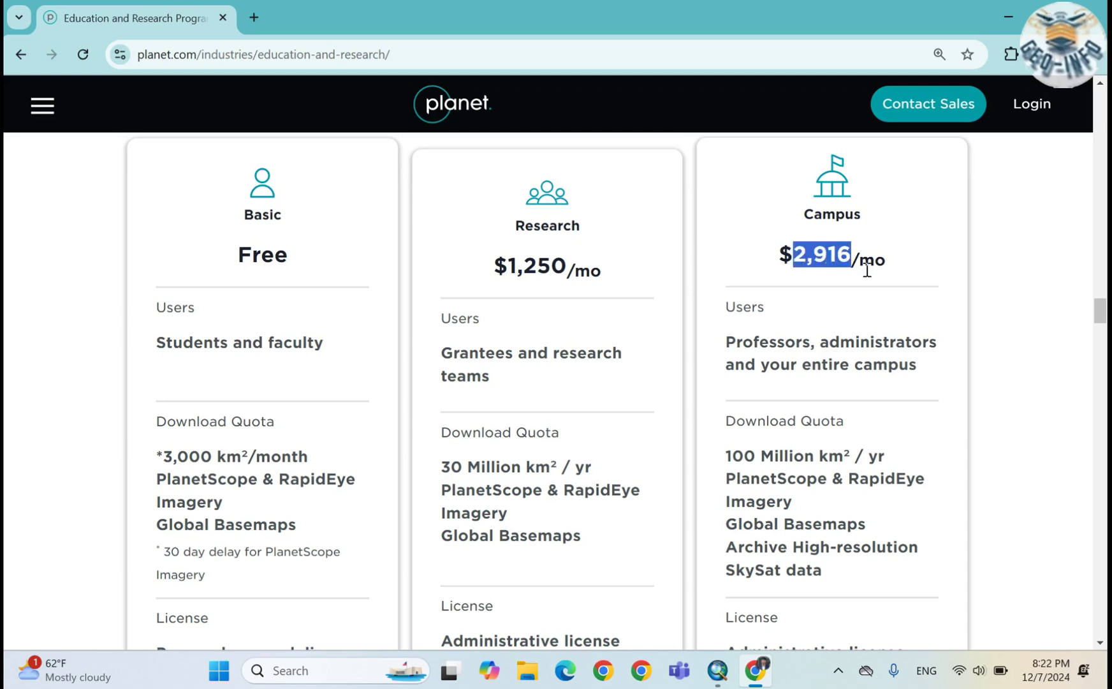
Clear the highlight and return to the Research Program introduction requiring a university email
{"action": "scroll", "coordinate": [556, 322], "scroll_direction": "down", "scroll_amount": 2}
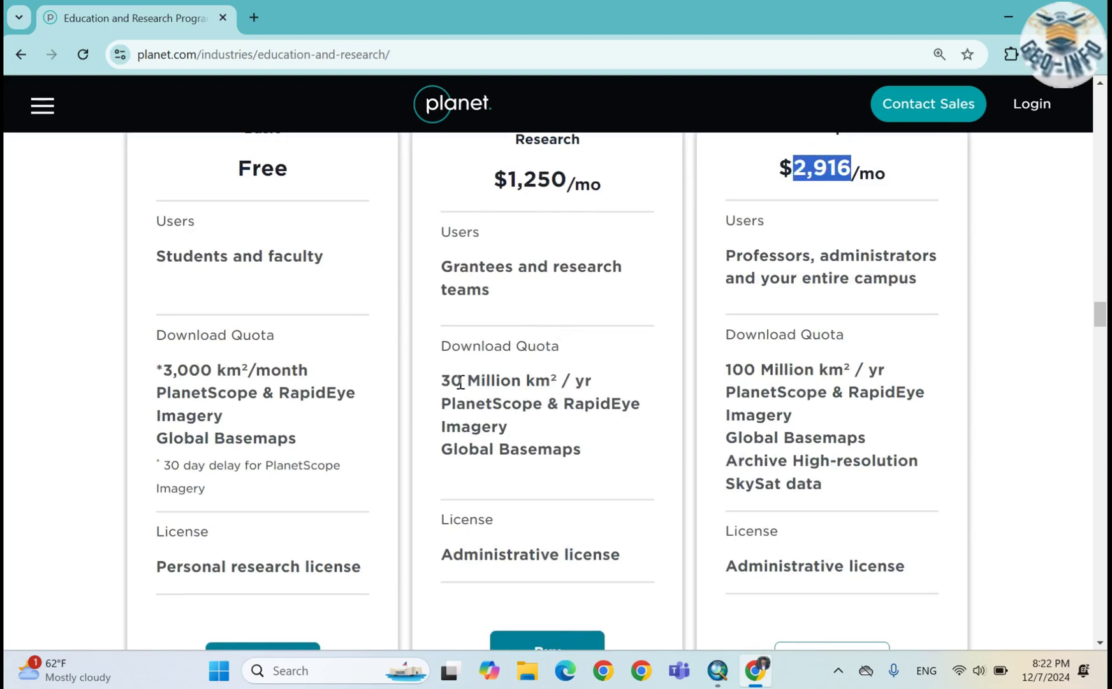
{"action": "scroll", "coordinate": [535, 386], "scroll_direction": "up", "scroll_amount": 2}
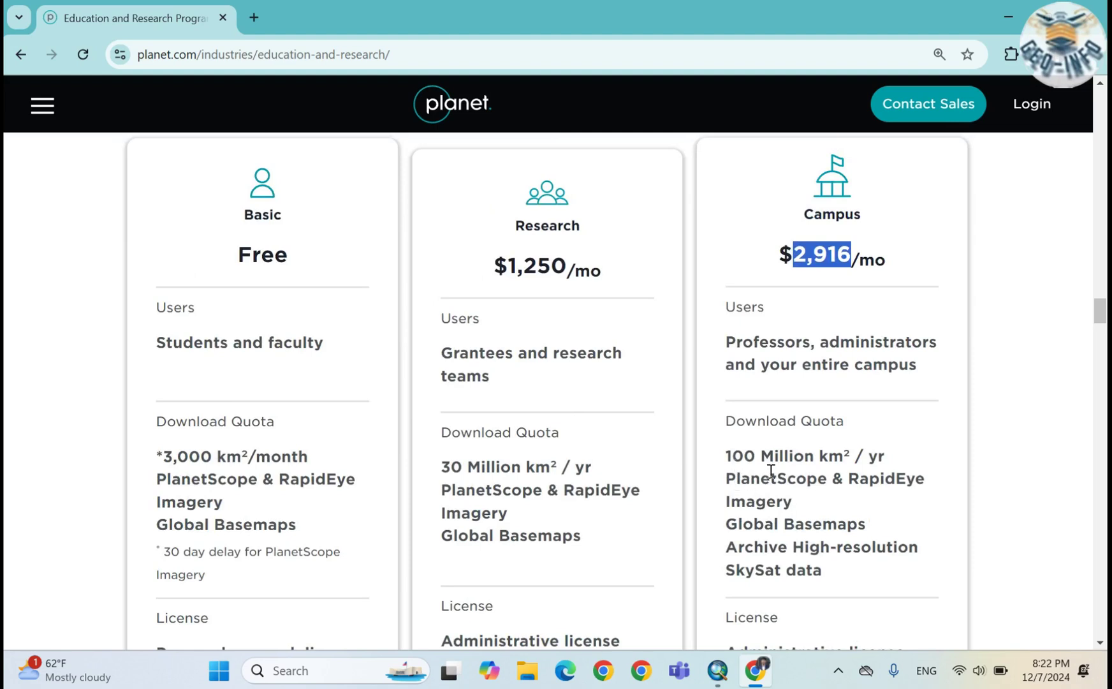
{"action": "left_click", "coordinate": [860, 270]}
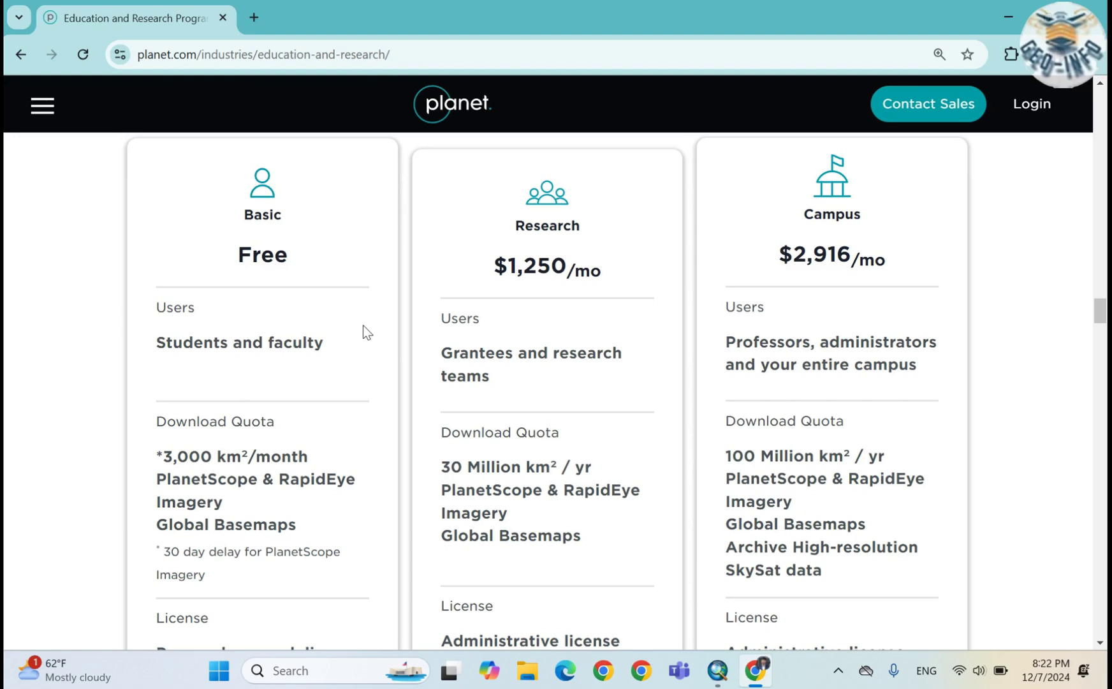
{"action": "scroll", "coordinate": [364, 326], "scroll_direction": "up", "scroll_amount": 20}
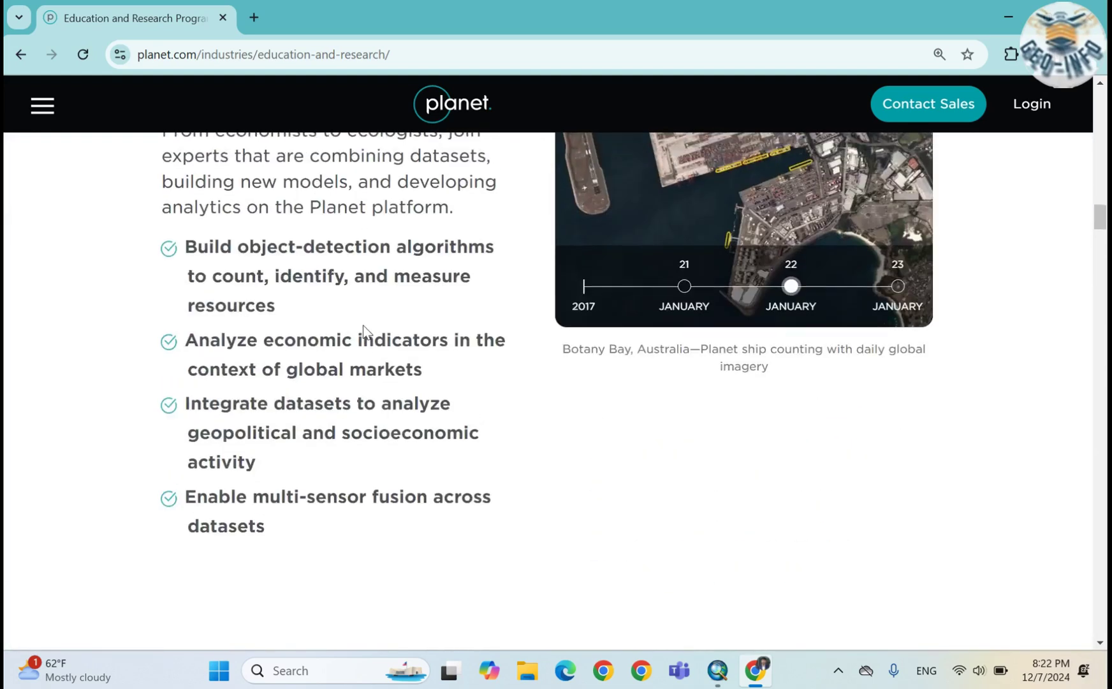
{"action": "scroll", "coordinate": [364, 329], "scroll_direction": "up", "scroll_amount": 10}
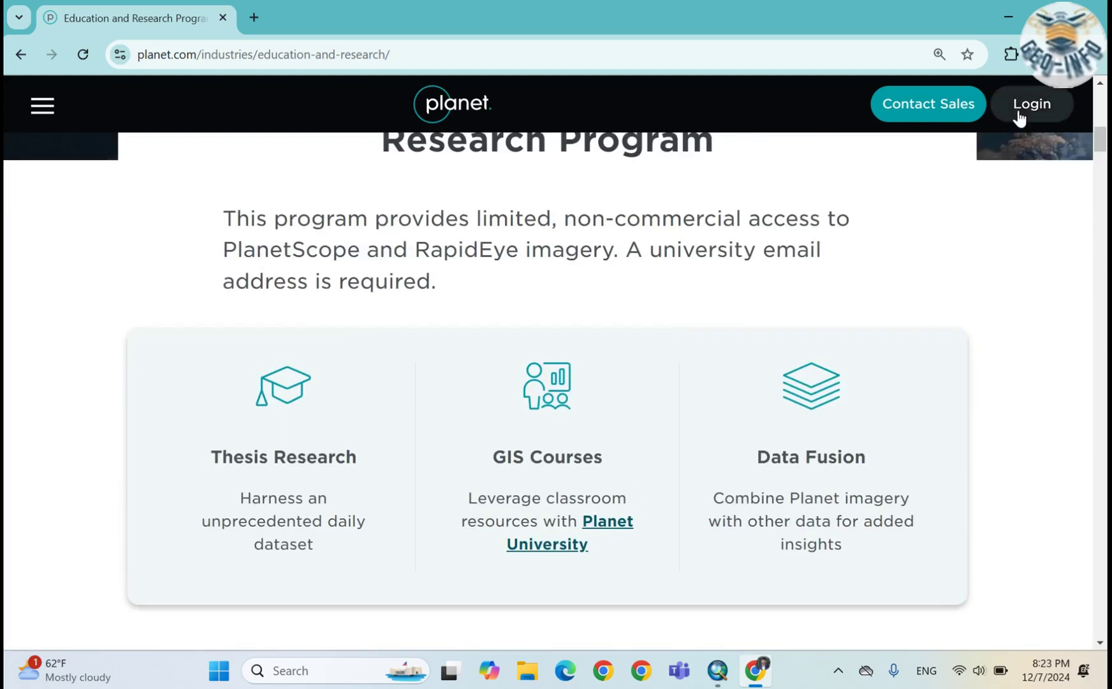
Sign in to the Planet account and submit the first one-time verification code
{"action": "left_click", "coordinate": [1017, 110]}
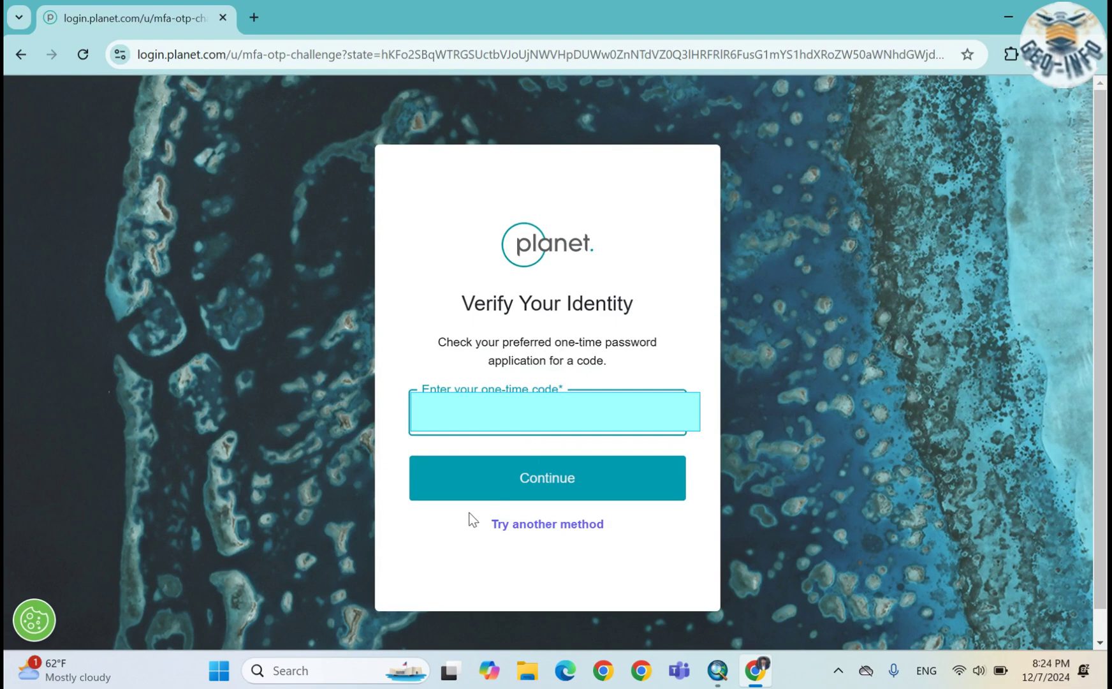
{"action": "left_click", "coordinate": [493, 491]}
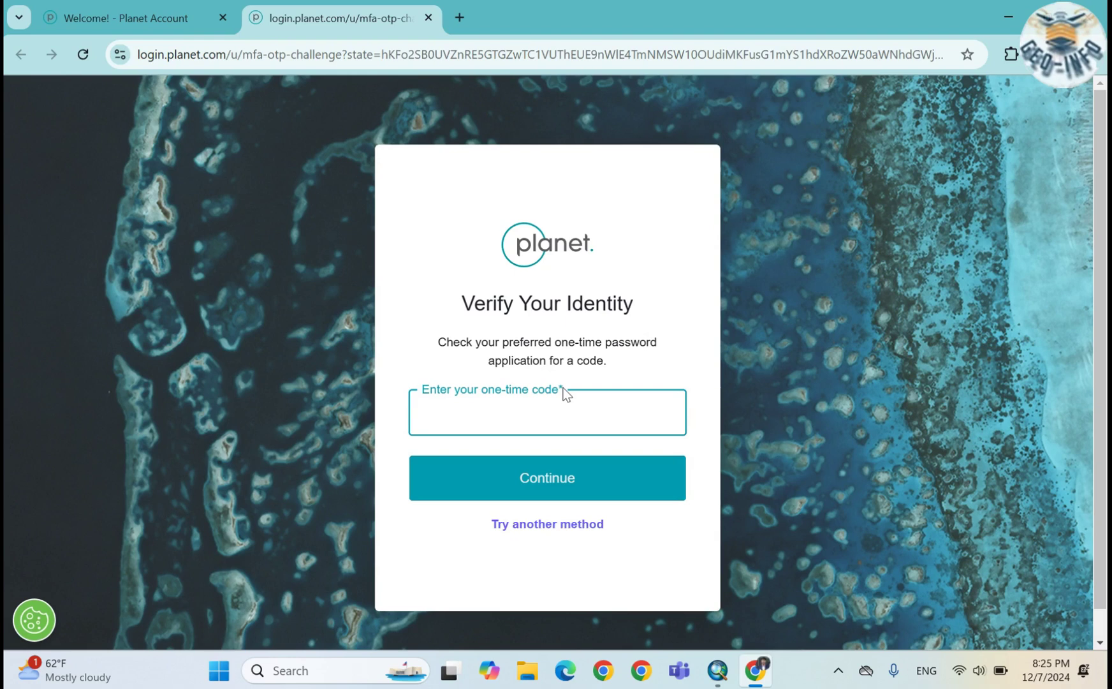
Enter the fresh one-time code from the authenticator app to open Planet Explorer
{"action": "left_click", "coordinate": [582, 479]}
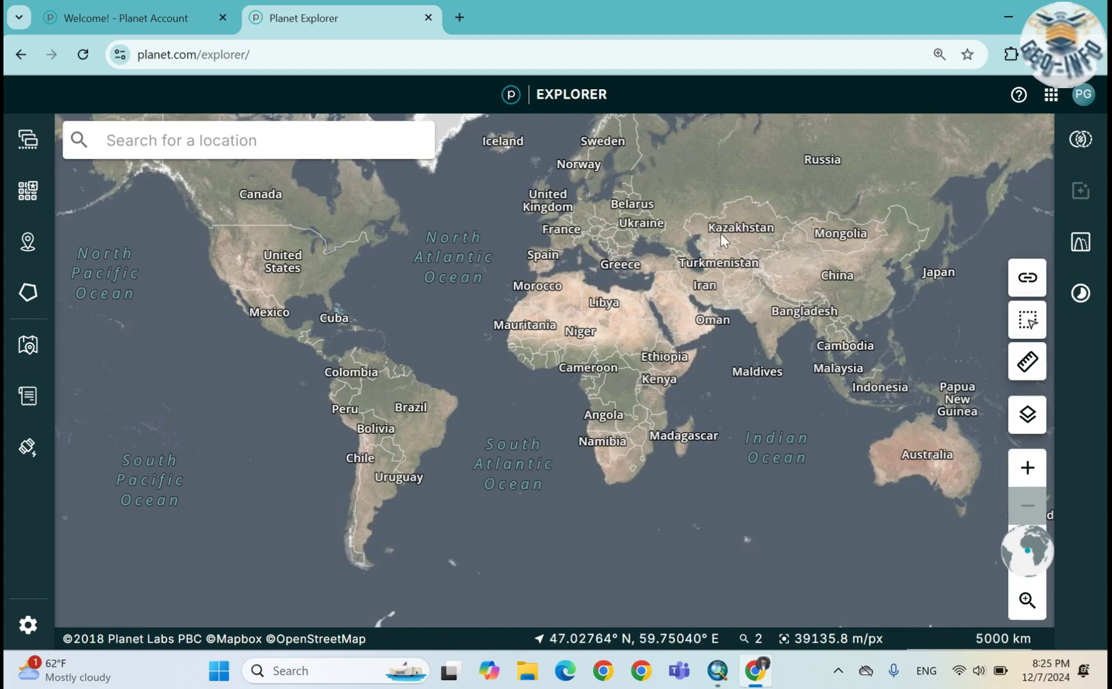
Zoom and pan the map onto Nepal until Melamchi town and its rivers are centred
{"action": "scroll", "coordinate": [793, 301], "scroll_direction": "up", "scroll_amount": 5}
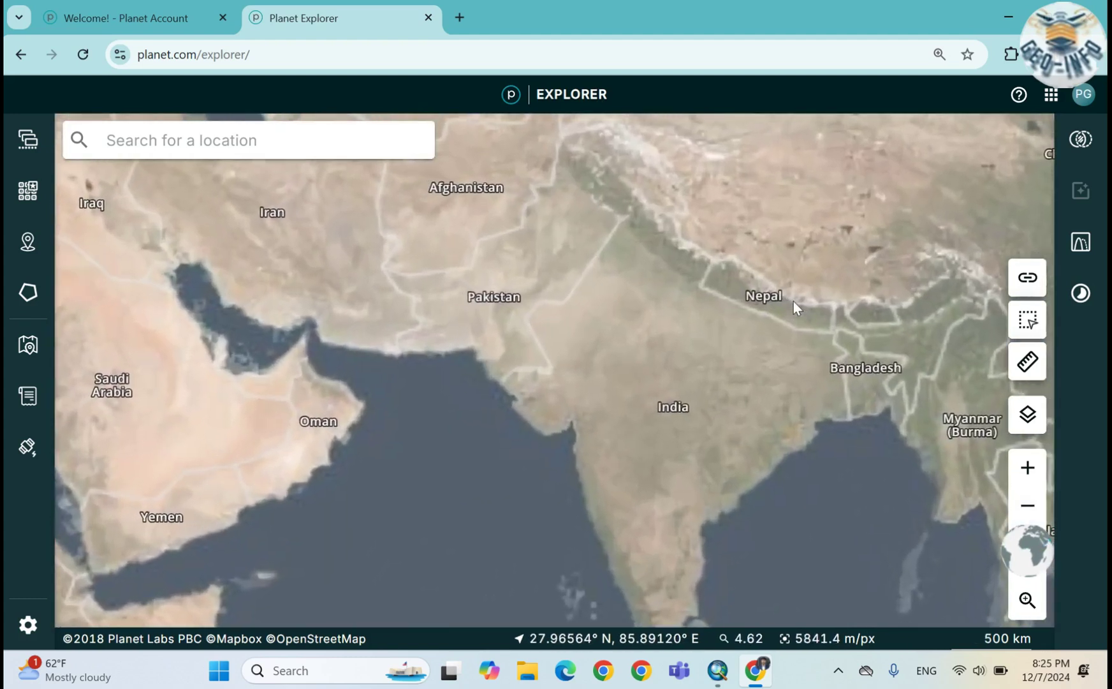
{"action": "scroll", "coordinate": [793, 301], "scroll_direction": "up", "scroll_amount": 4}
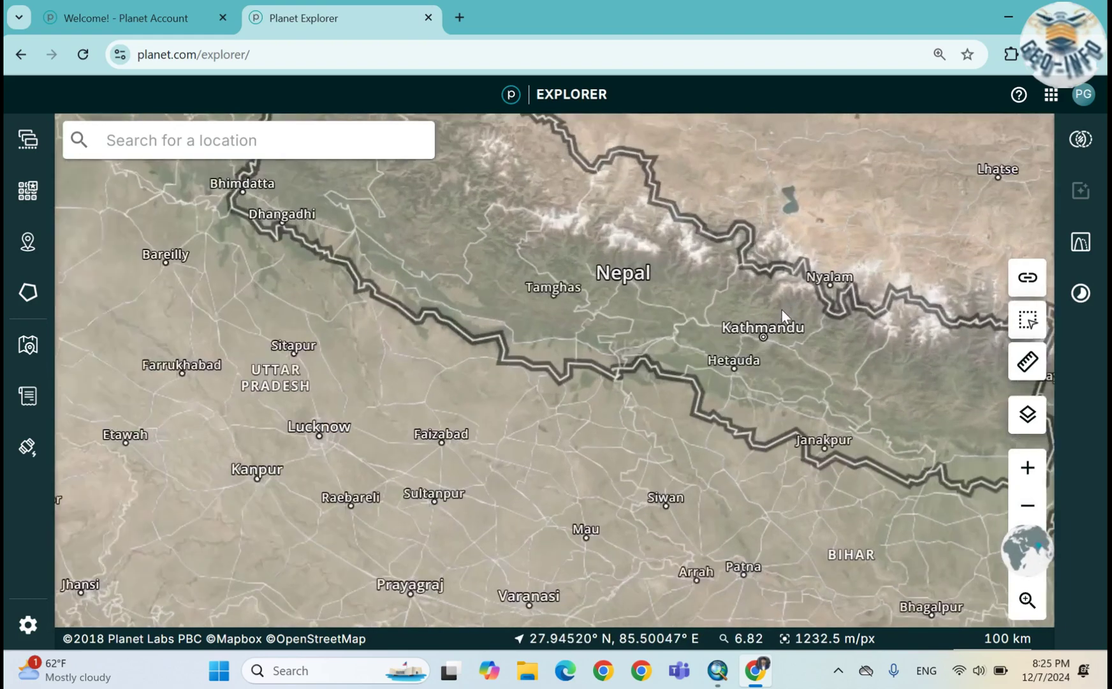
{"action": "scroll", "coordinate": [781, 309], "scroll_direction": "up", "scroll_amount": 3}
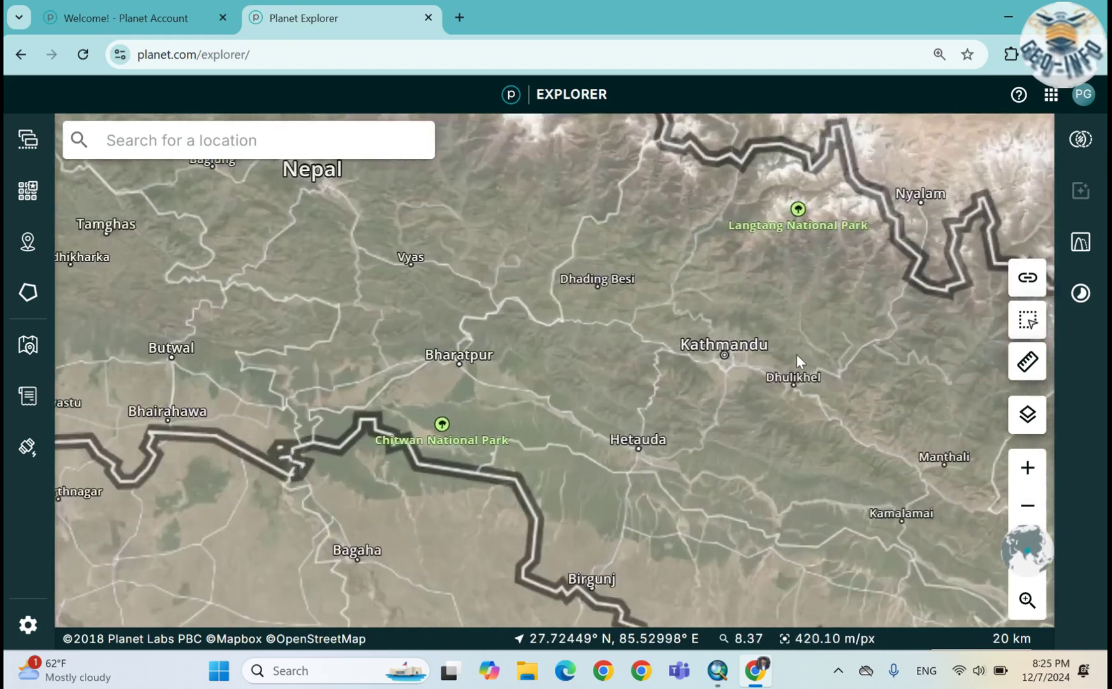
{"action": "scroll", "coordinate": [794, 367], "scroll_direction": "up", "scroll_amount": 2}
{"action": "left_click_drag", "start_coordinate": [790, 380], "coordinate": [609, 425]}
{"action": "scroll", "coordinate": [646, 354], "scroll_direction": "up", "scroll_amount": 3}
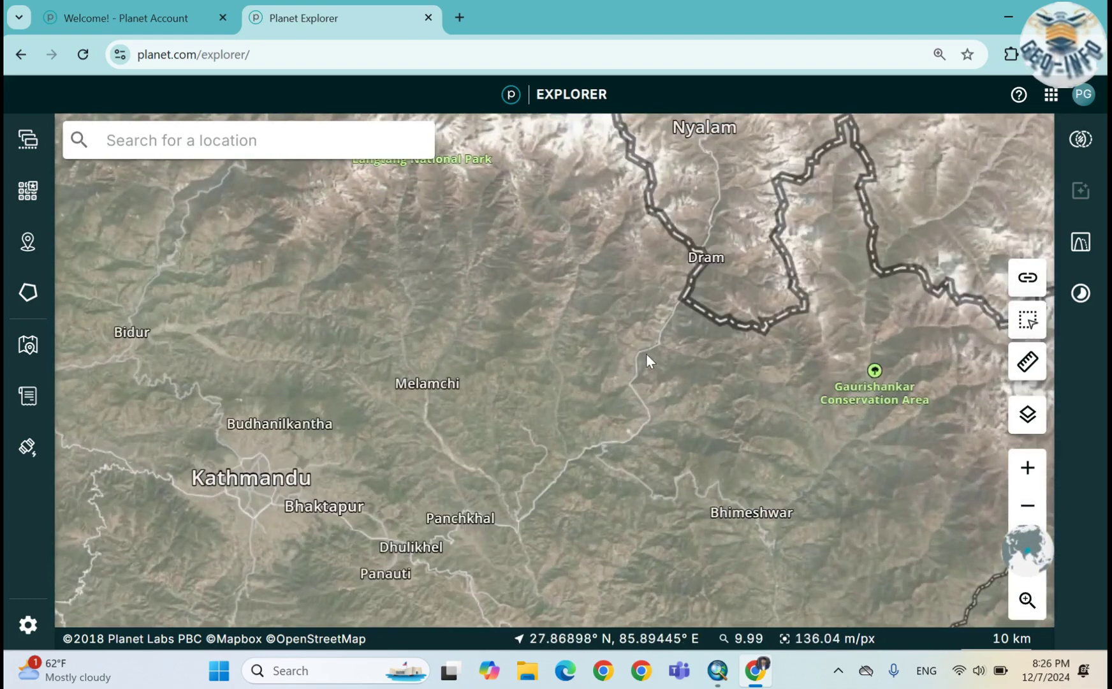
{"action": "scroll", "coordinate": [389, 401], "scroll_direction": "up", "scroll_amount": 2}
{"action": "scroll", "coordinate": [439, 338], "scroll_direction": "up", "scroll_amount": 4}
{"action": "scroll", "coordinate": [538, 379], "scroll_direction": "up", "scroll_amount": 3}
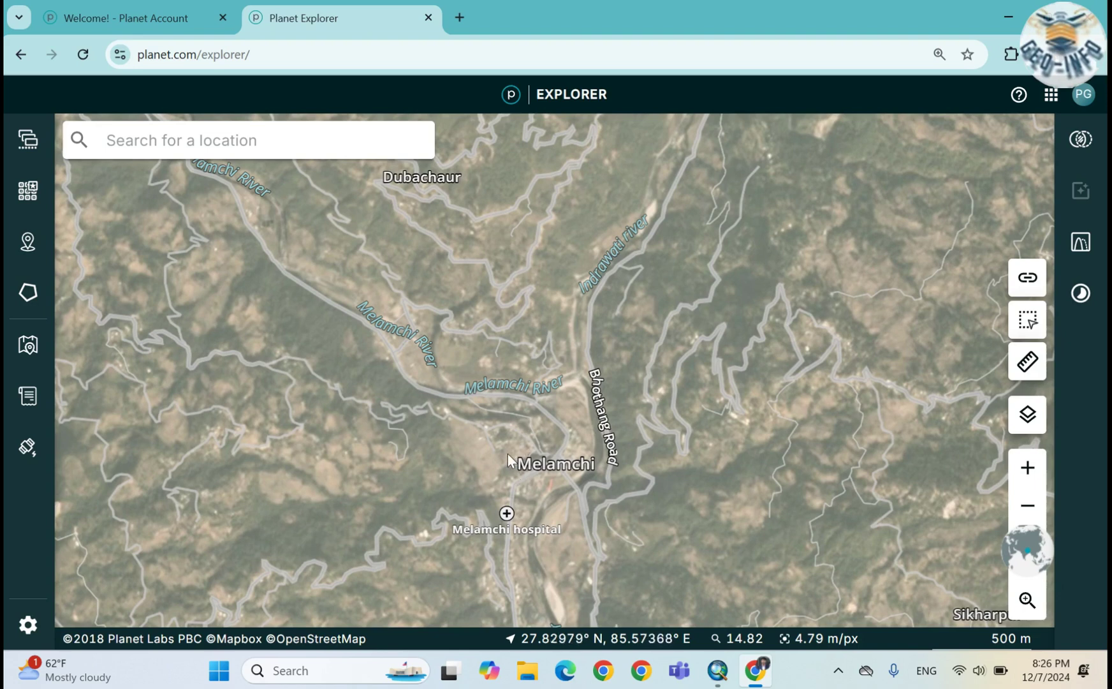
{"action": "left_click_drag", "start_coordinate": [501, 417], "coordinate": [531, 332]}
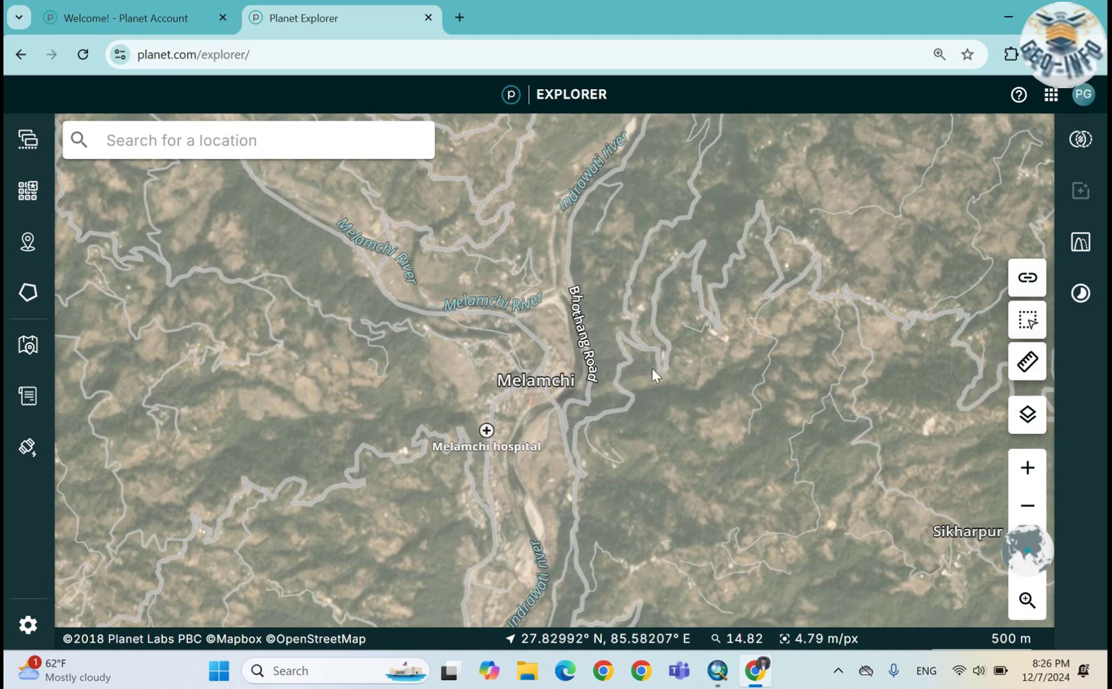
Draw a four-corner custom polygon AOI of about 3.4 km² around Melamchi
{"action": "left_click", "coordinate": [1028, 318]}
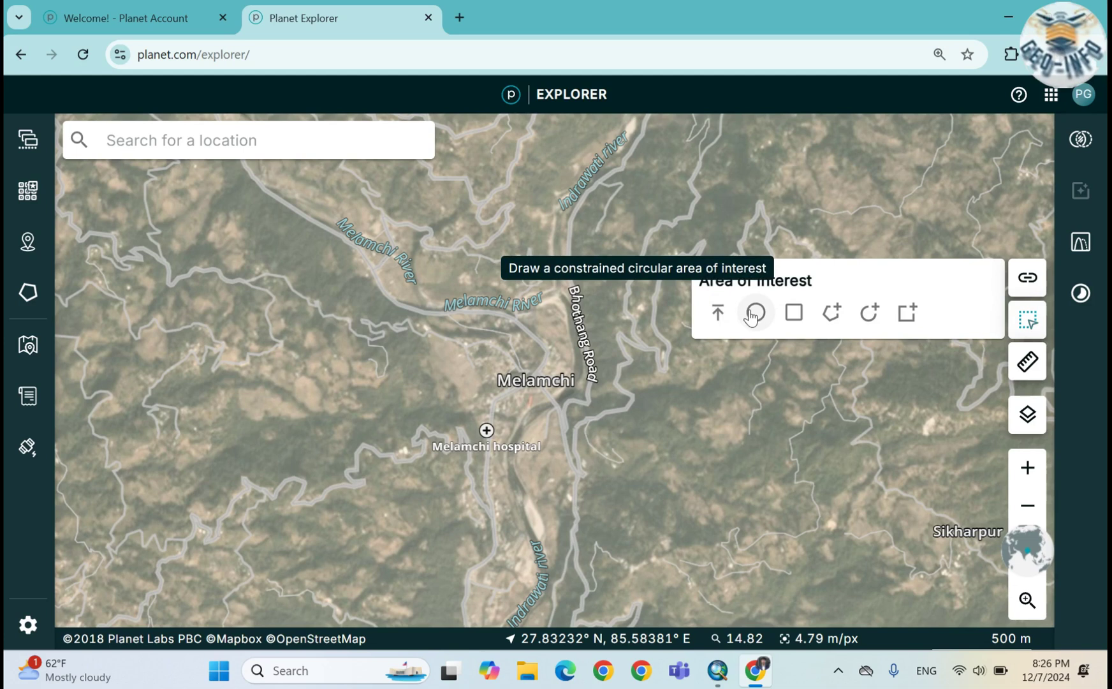
{"action": "left_click", "coordinate": [832, 313]}
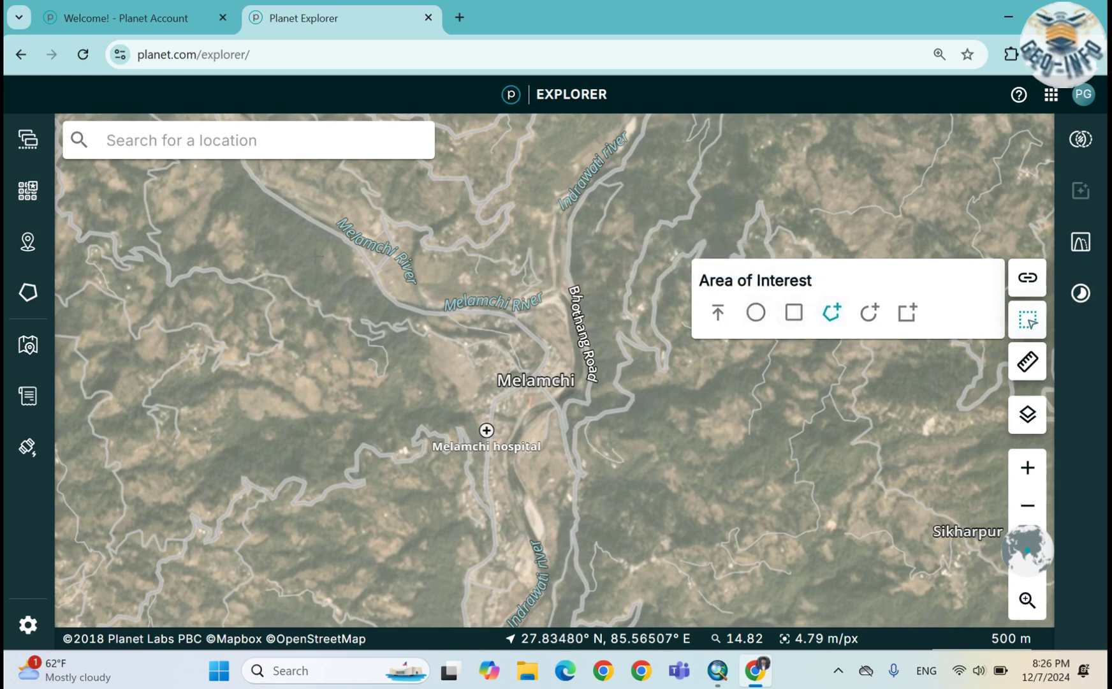
{"action": "left_click", "coordinate": [305, 231]}
{"action": "left_click", "coordinate": [684, 210]}
{"action": "left_click", "coordinate": [677, 608]}
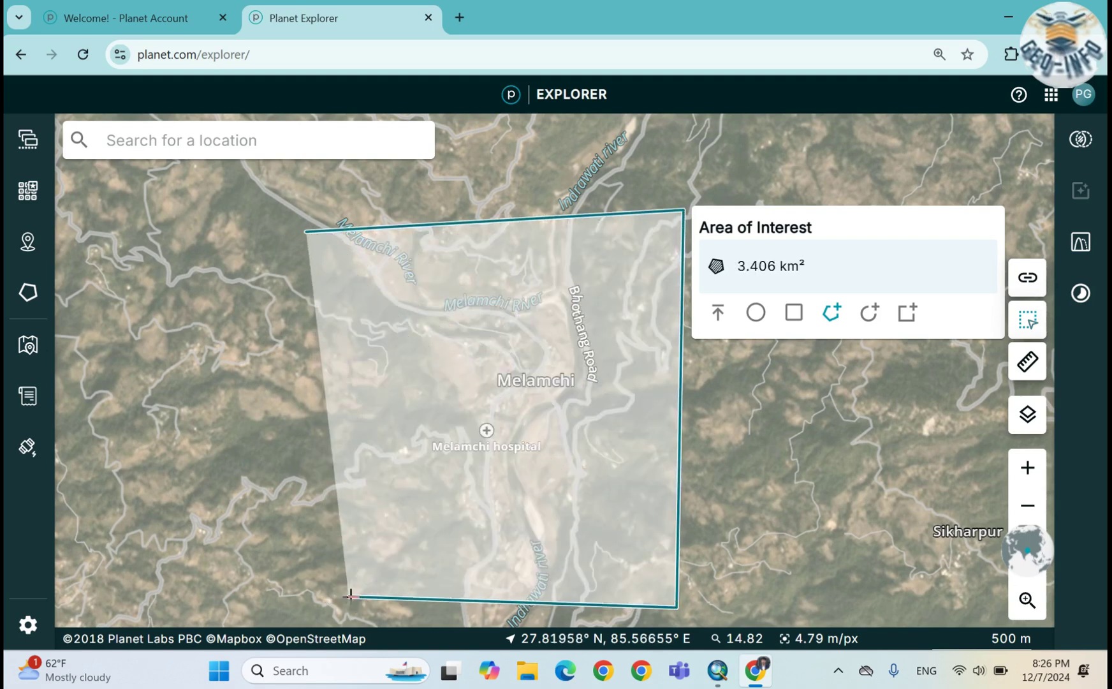
{"action": "double_click", "coordinate": [358, 595]}
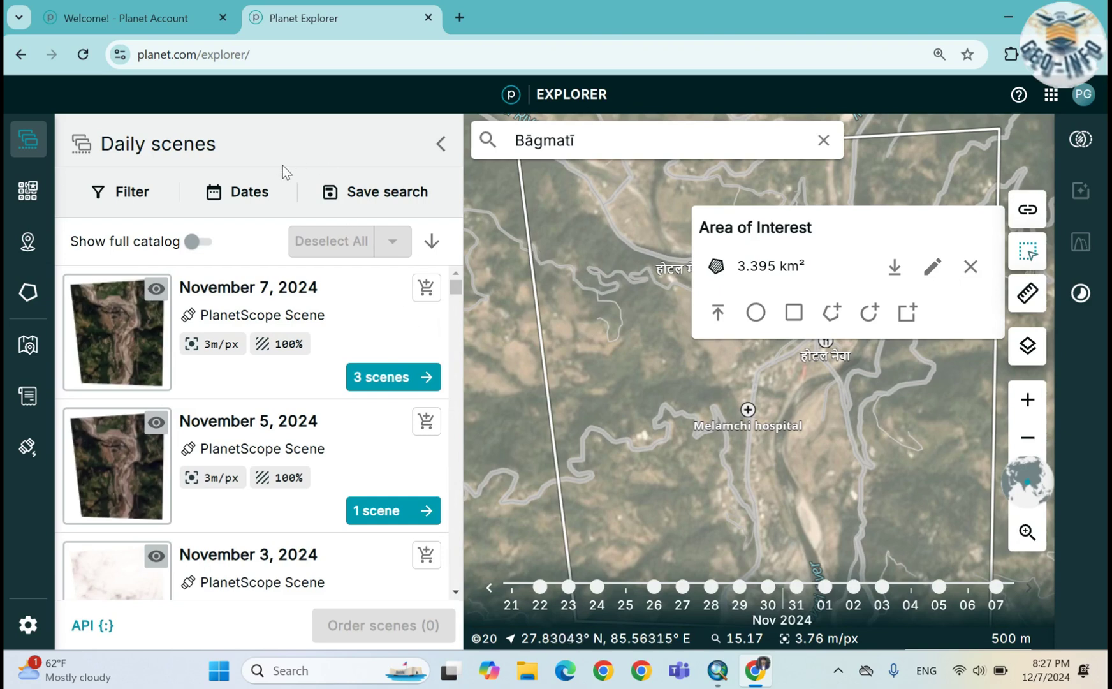
Scroll through the daily PlanetScope scenes listed for the Melamchi area, newest November 2024
{"action": "scroll", "coordinate": [227, 353], "scroll_direction": "down", "scroll_amount": 1}
{"action": "scroll", "coordinate": [228, 353], "scroll_direction": "down", "scroll_amount": 8}
{"action": "scroll", "coordinate": [227, 353], "scroll_direction": "up", "scroll_amount": 9}
Browse the scene filter options, return to the daily scenes list, and open the date range editor
{"action": "left_click", "coordinate": [139, 199]}
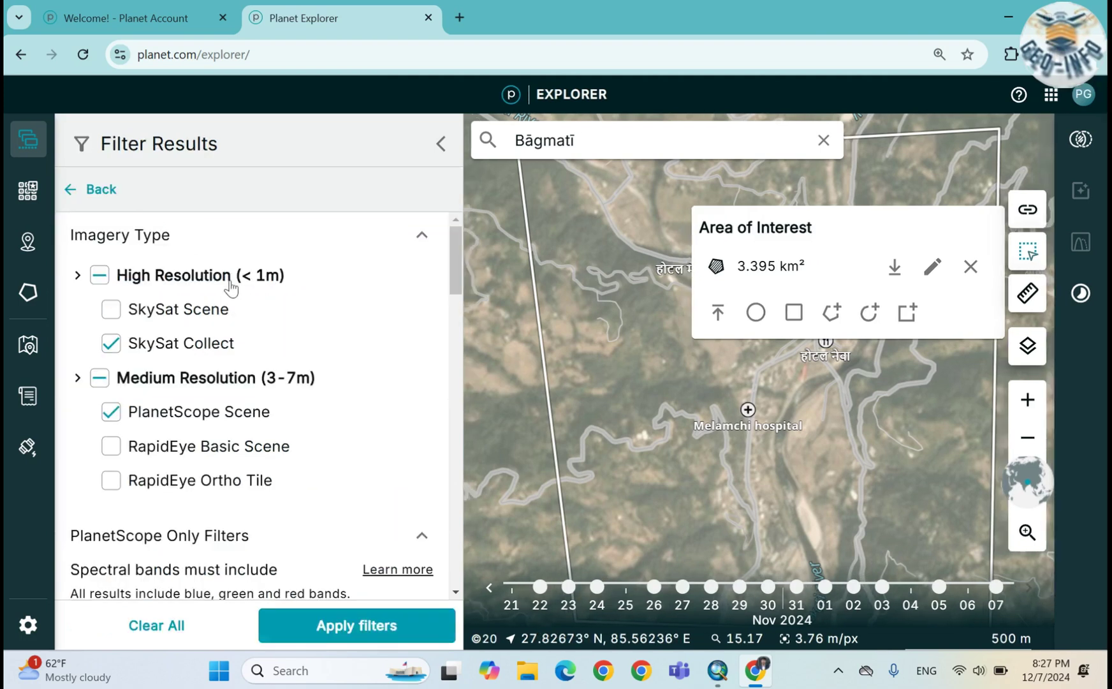
{"action": "scroll", "coordinate": [266, 313], "scroll_direction": "down", "scroll_amount": 15}
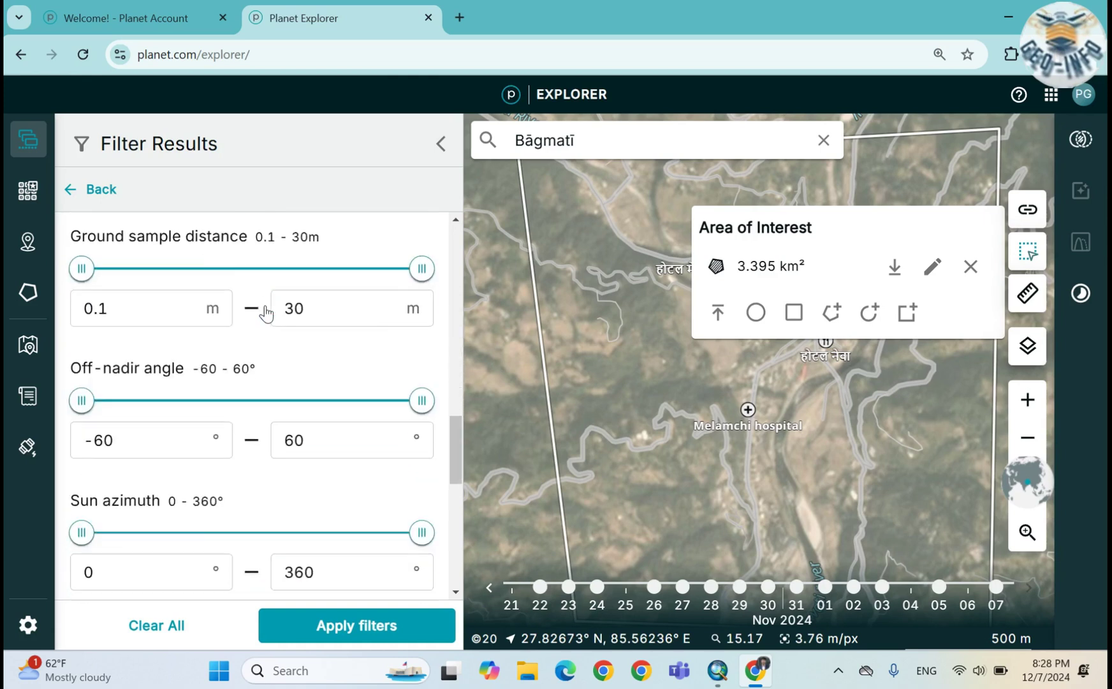
{"action": "scroll", "coordinate": [266, 314], "scroll_direction": "down", "scroll_amount": 3}
{"action": "scroll", "coordinate": [286, 395], "scroll_direction": "up", "scroll_amount": 18}
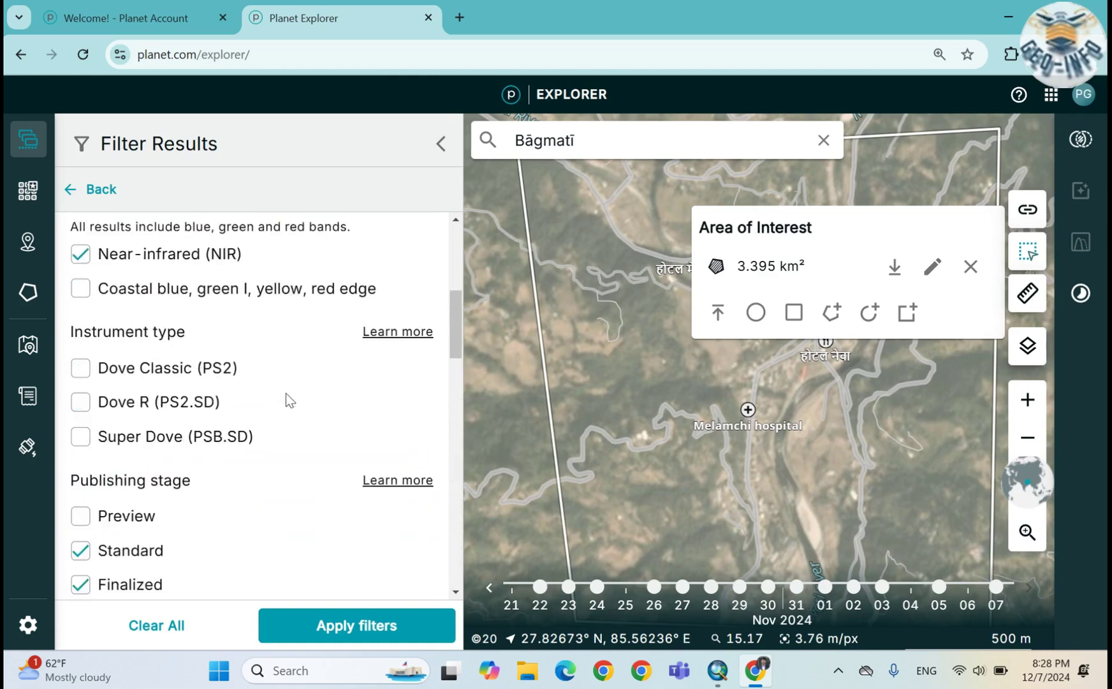
{"action": "left_click", "coordinate": [74, 189]}
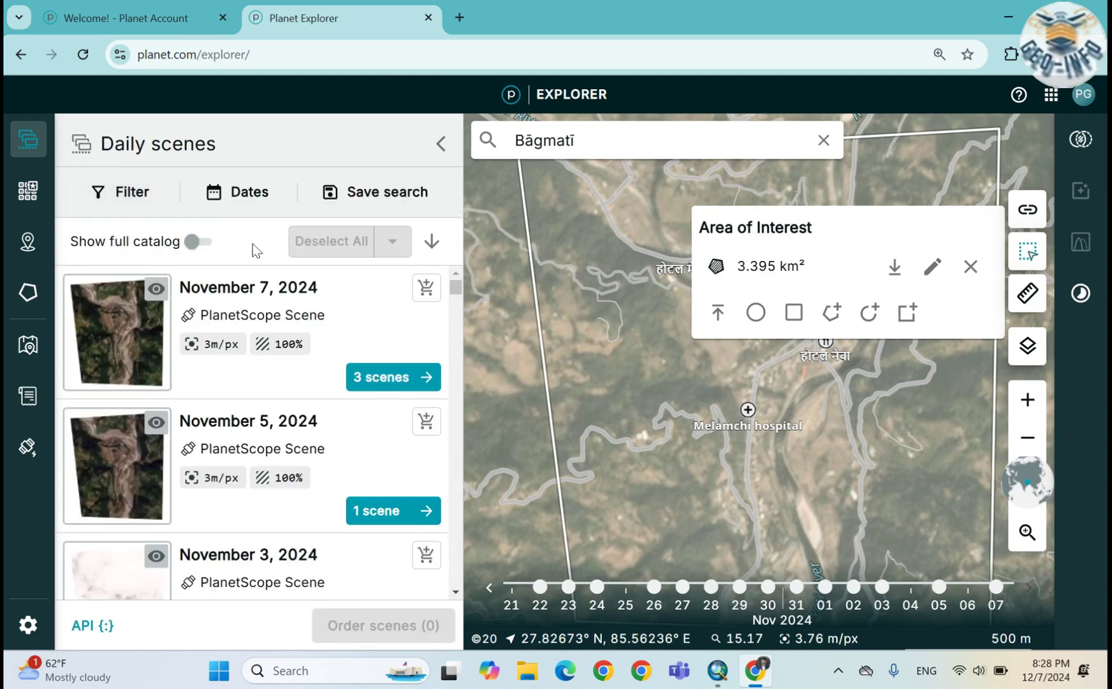
{"action": "left_click", "coordinate": [253, 196]}
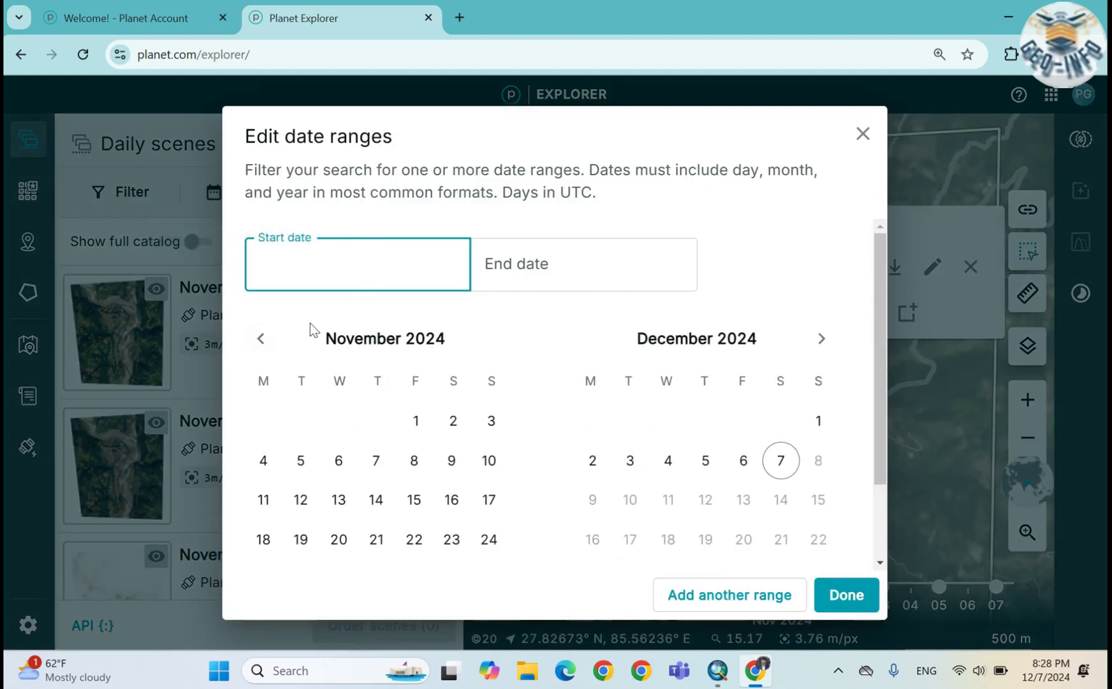
Set the start date to 2021-06-01 and the end date to July 1, 2021
{"action": "left_click", "coordinate": [415, 420]}
{"action": "left_click", "coordinate": [298, 264]}
{"action": "key", "text": "BackSpace"}
{"action": "type", "text": "1-11-01"}
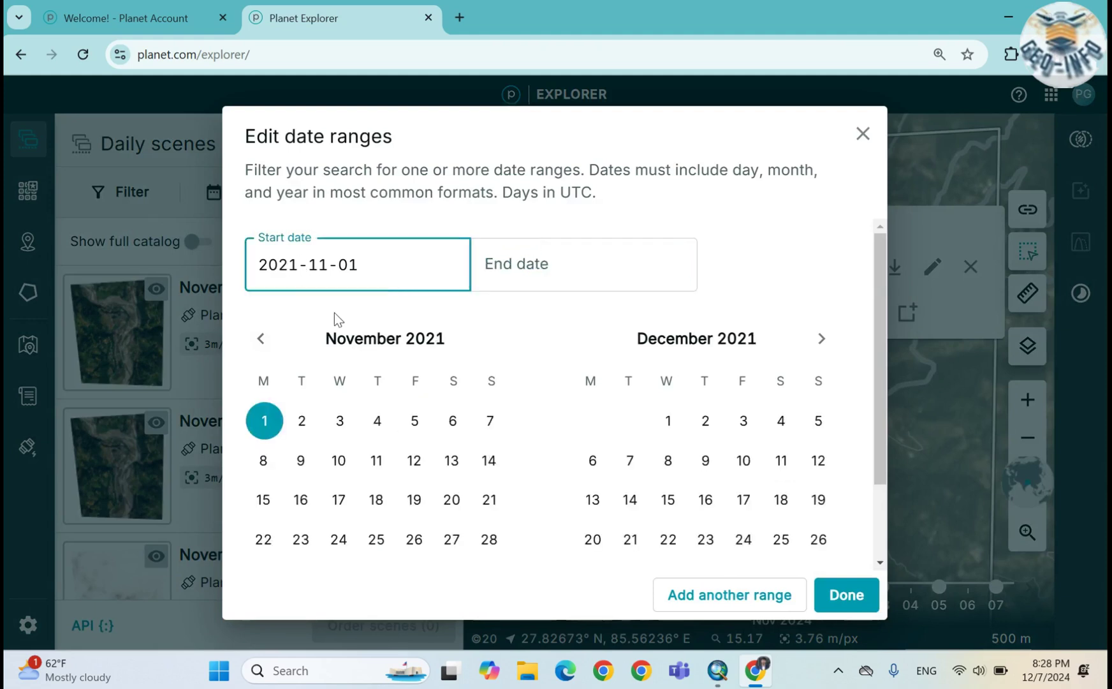
{"action": "left_click", "coordinate": [335, 265]}
{"action": "key", "text": "BackSpace"}
{"action": "key", "text": "BackSpace"}
{"action": "type", "text": "06"}
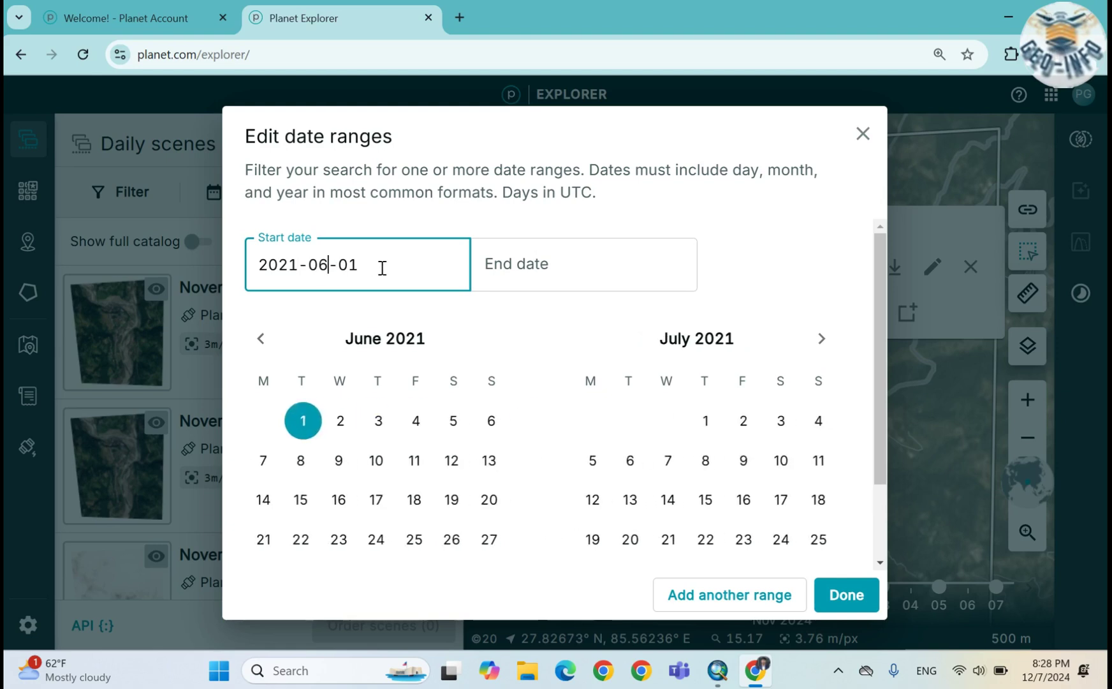
{"action": "left_click", "coordinate": [583, 281]}
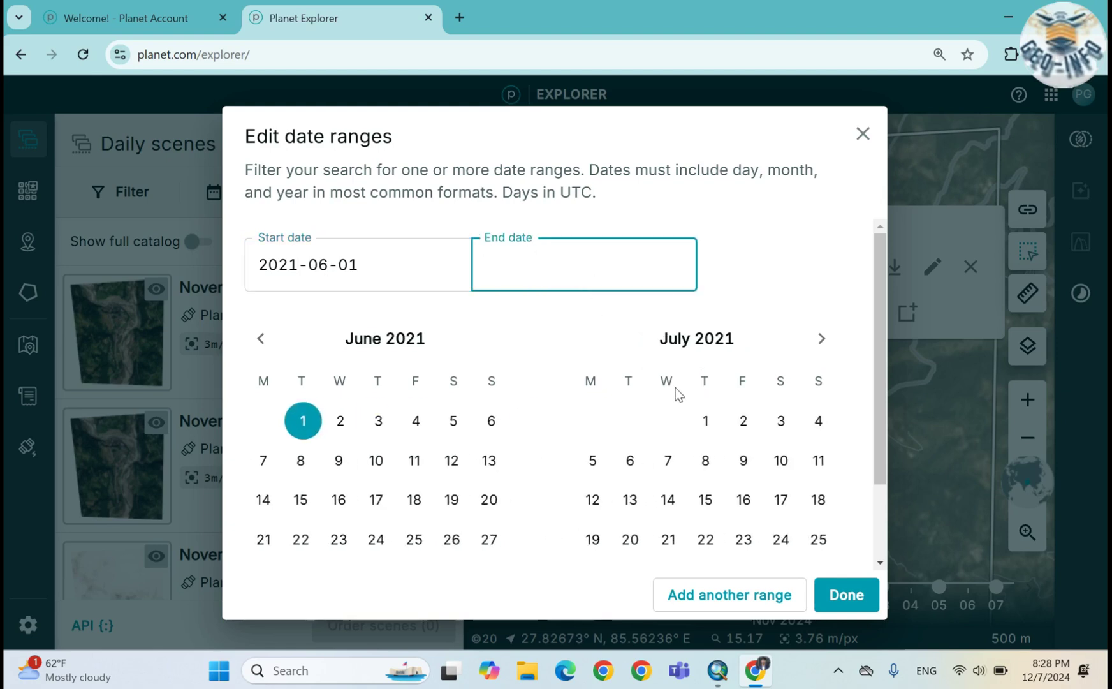
{"action": "left_click", "coordinate": [705, 420]}
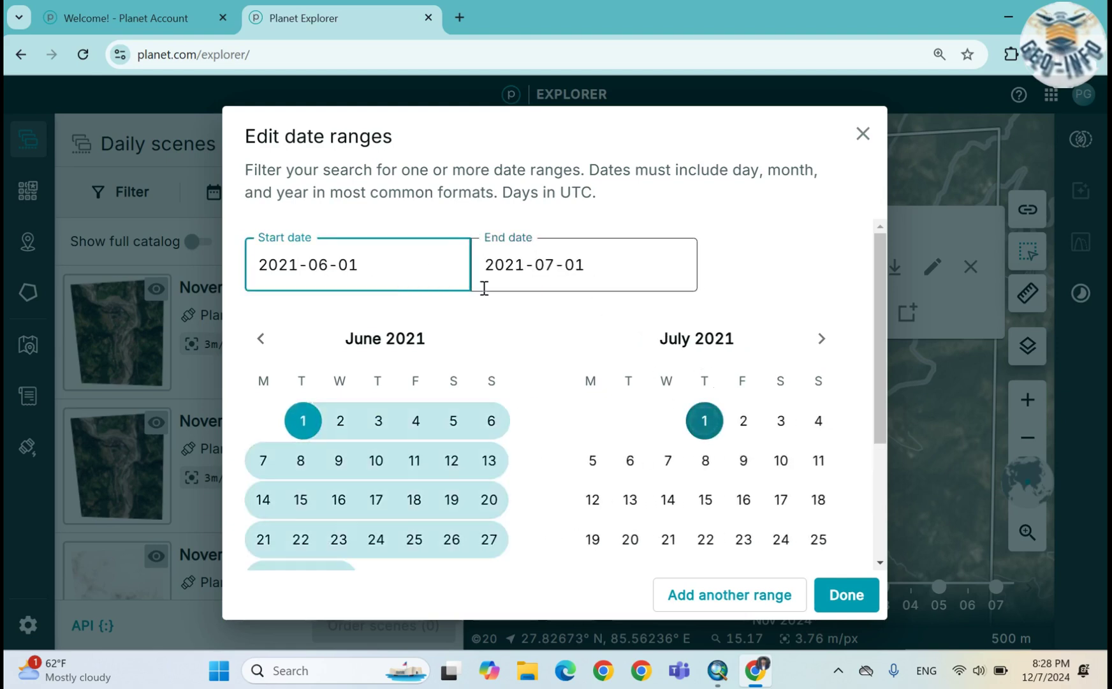
{"action": "left_click", "coordinate": [567, 266]}
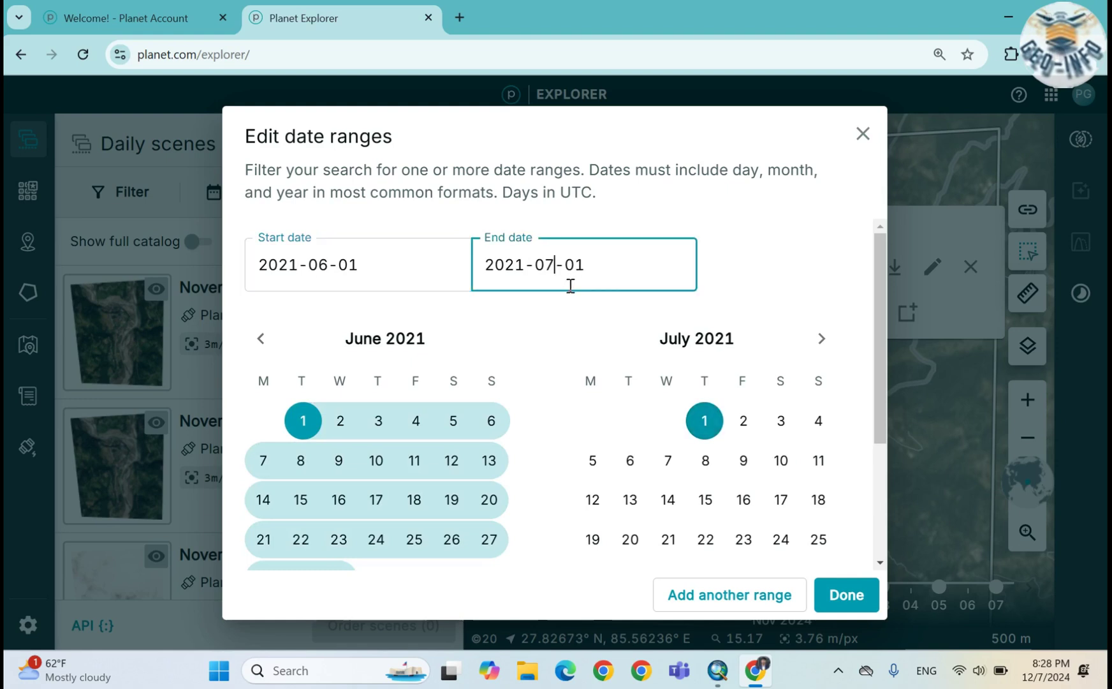
Apply the June 2021 date range and select the June 24, 2021 scene
{"action": "left_click", "coordinate": [846, 595]}
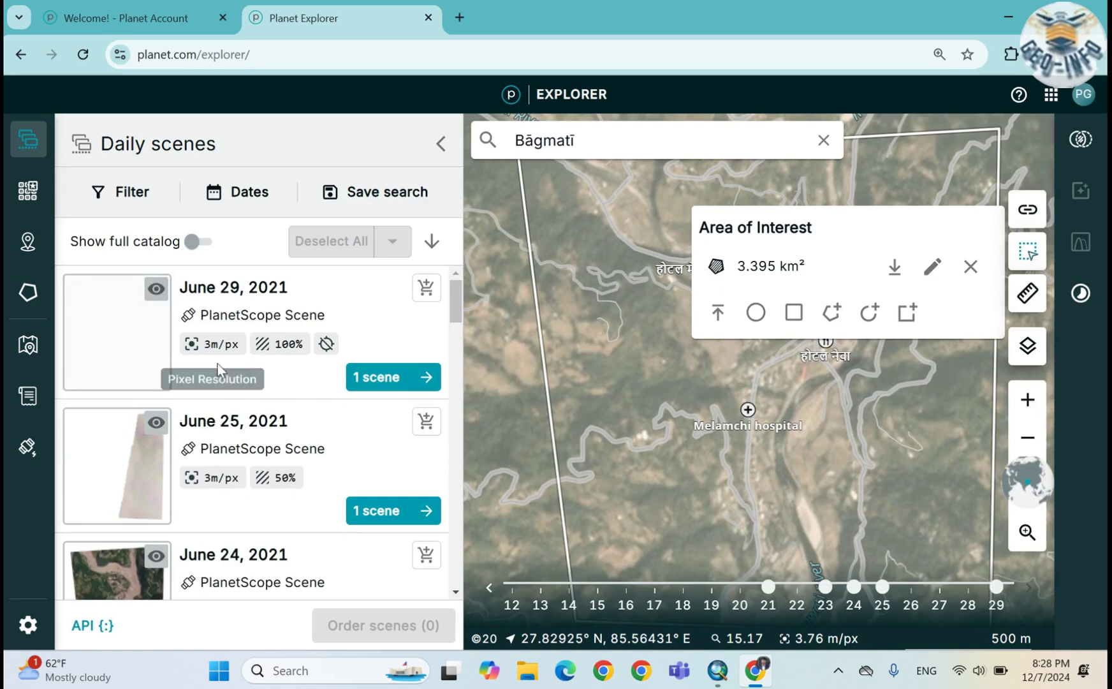
{"action": "scroll", "coordinate": [229, 383], "scroll_direction": "down", "scroll_amount": 15}
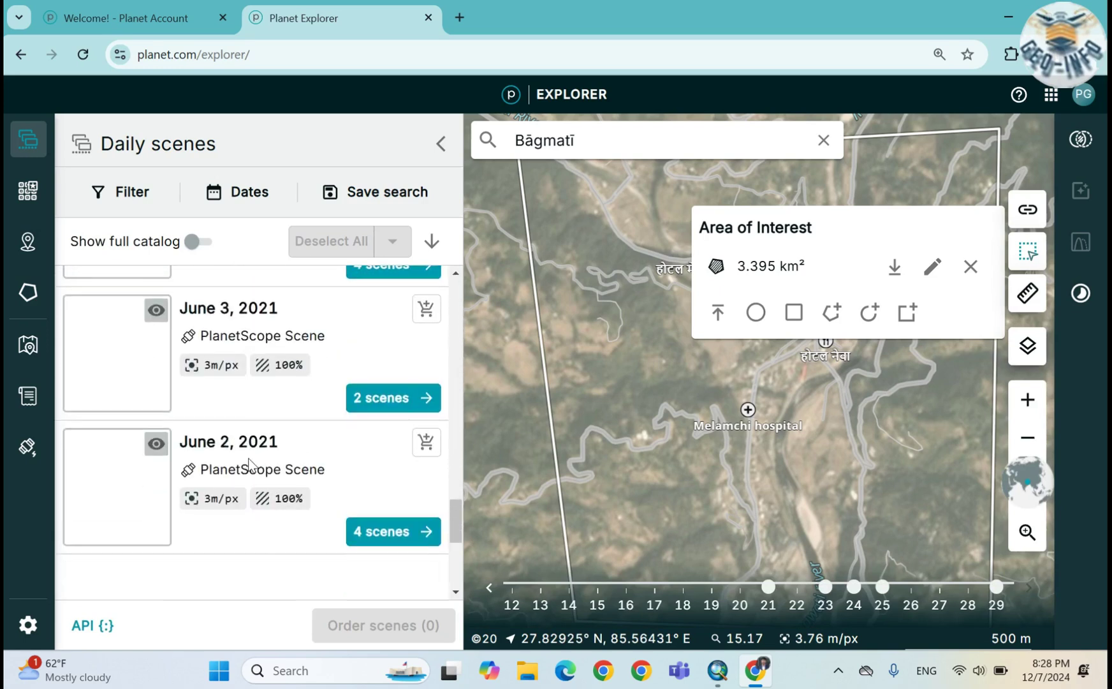
{"action": "scroll", "coordinate": [251, 464], "scroll_direction": "up", "scroll_amount": 15}
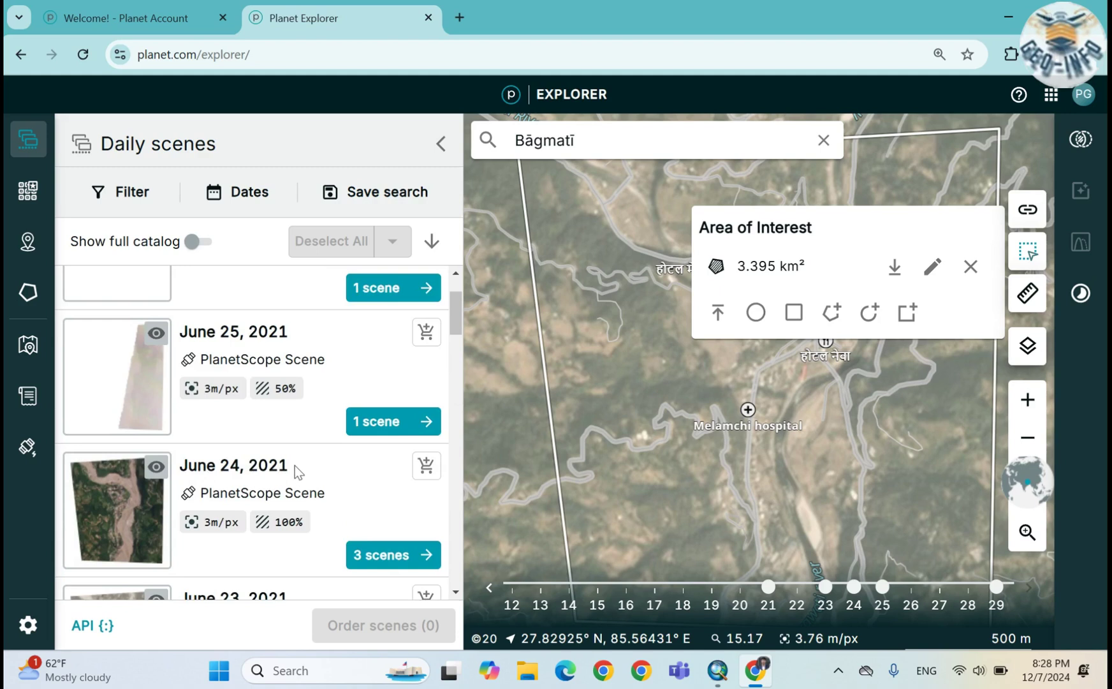
{"action": "scroll", "coordinate": [163, 421], "scroll_direction": "down", "scroll_amount": 1}
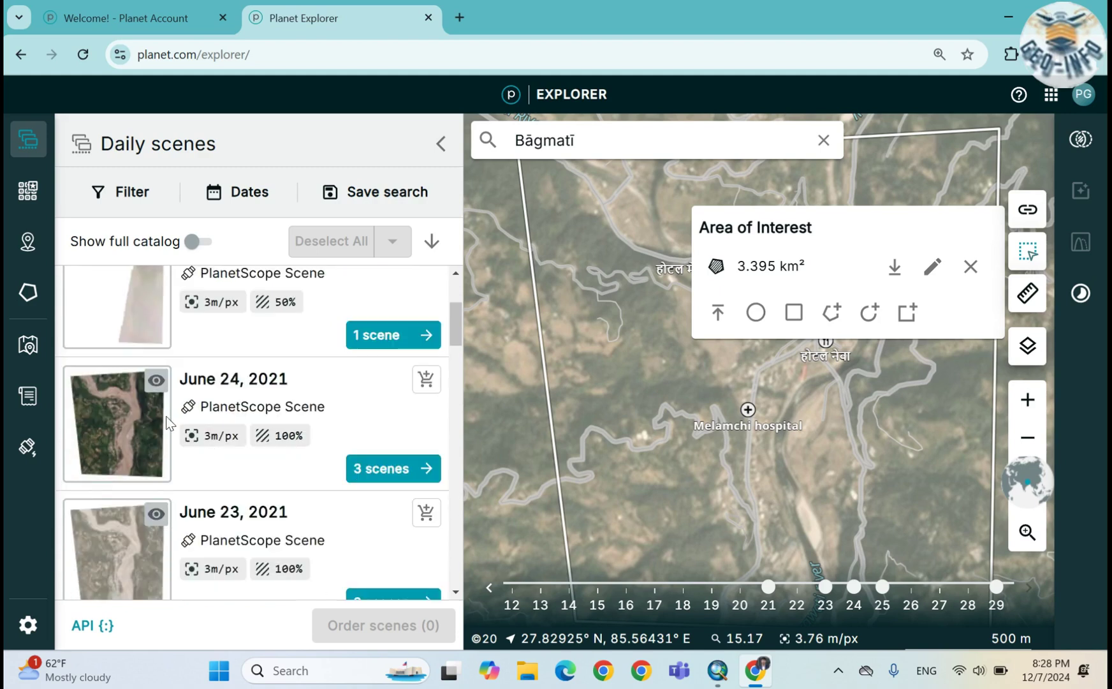
{"action": "left_click", "coordinate": [163, 421]}
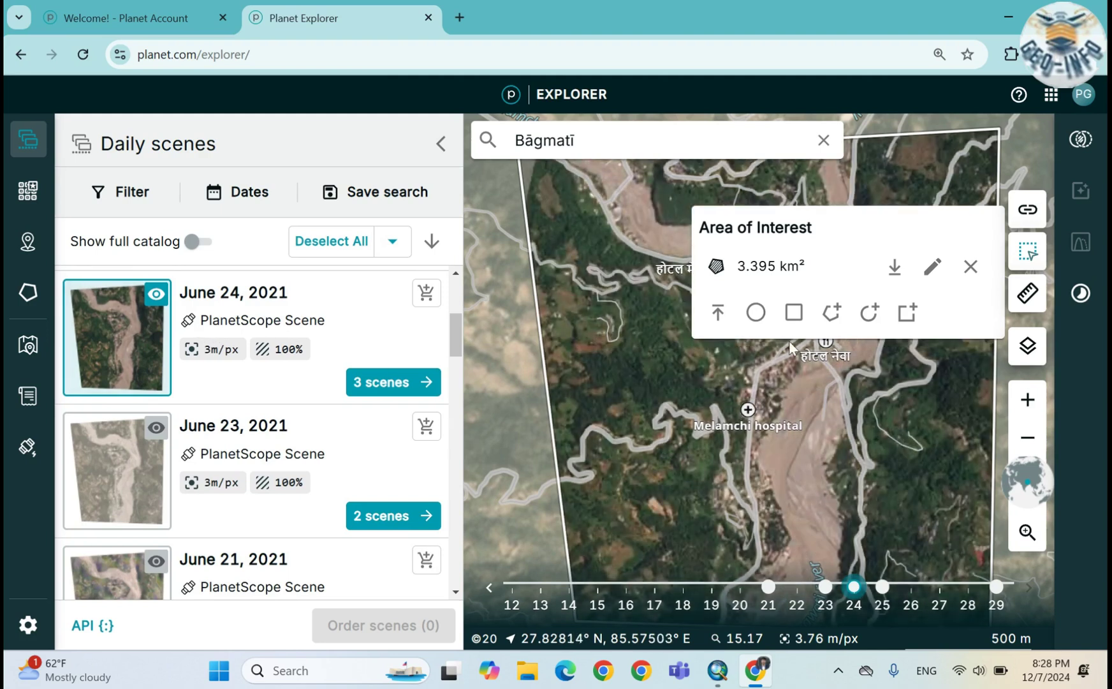
Zoom the map onto the debris-filled Melamchi riverbed beside Bhothang Road
{"action": "scroll", "coordinate": [632, 440], "scroll_direction": "up", "scroll_amount": 1}
{"action": "scroll", "coordinate": [626, 432], "scroll_direction": "down", "scroll_amount": 1}
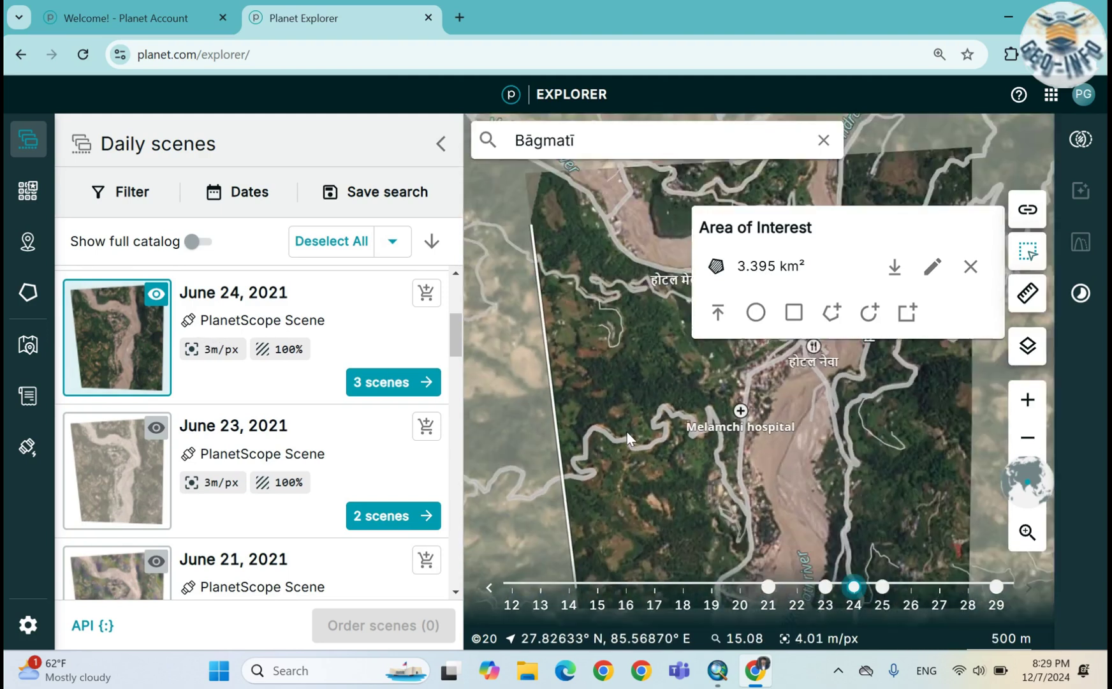
{"action": "scroll", "coordinate": [626, 432], "scroll_direction": "down", "scroll_amount": 5}
{"action": "scroll", "coordinate": [668, 389], "scroll_direction": "up", "scroll_amount": 3}
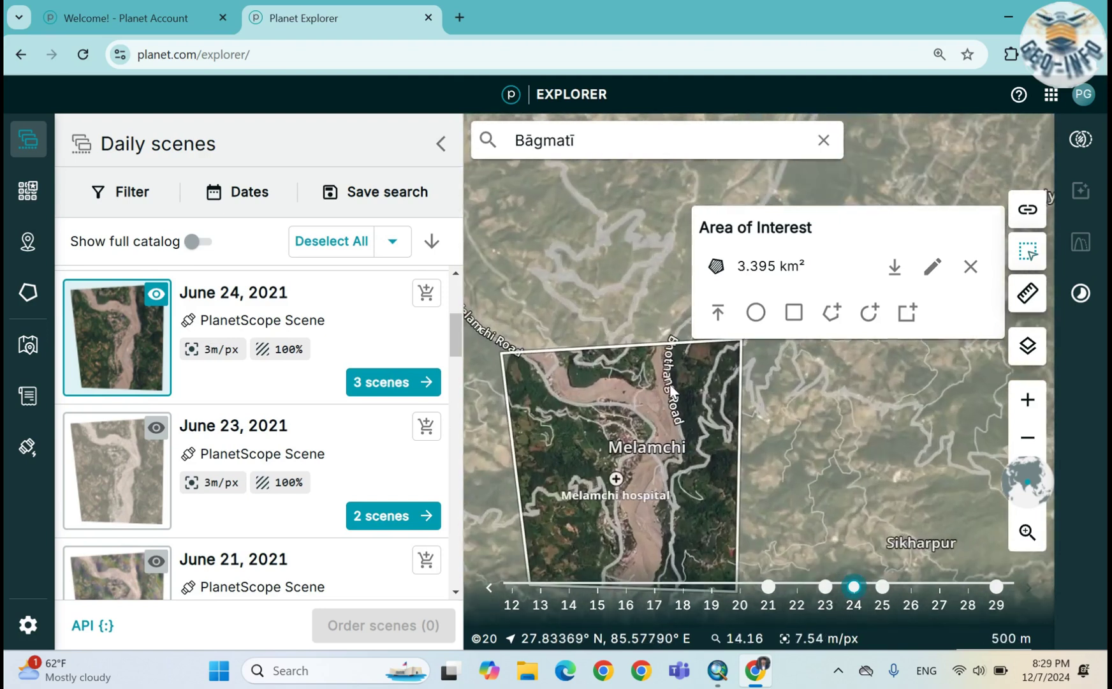
{"action": "scroll", "coordinate": [669, 384], "scroll_direction": "up", "scroll_amount": 1}
{"action": "scroll", "coordinate": [659, 415], "scroll_direction": "up", "scroll_amount": 1}
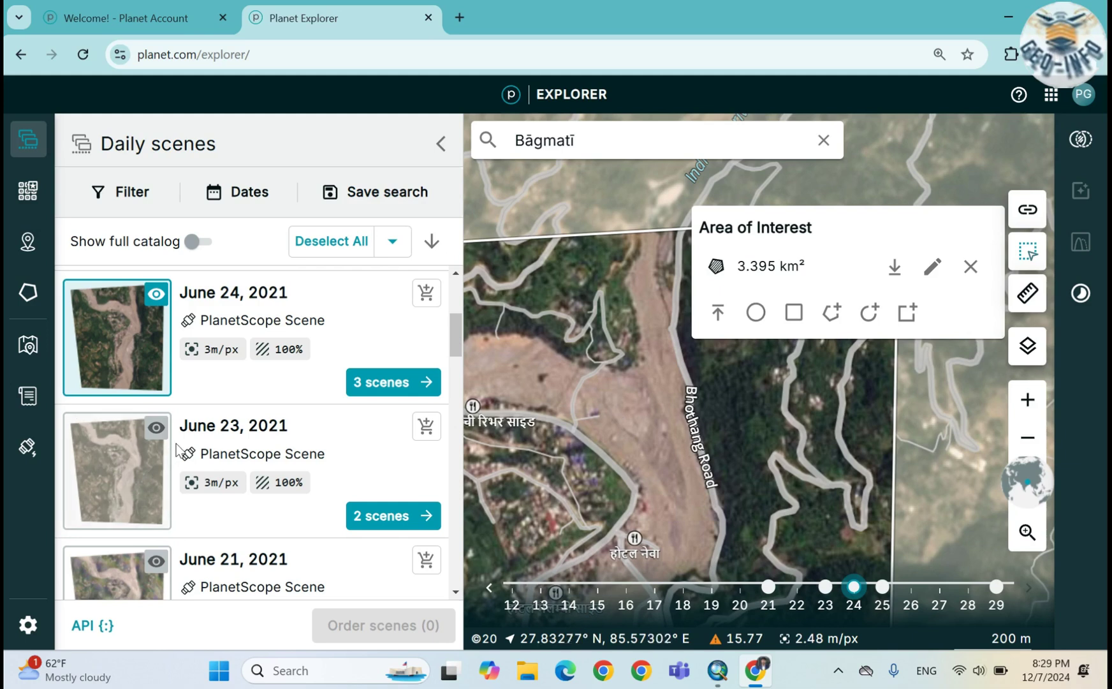
{"action": "scroll", "coordinate": [211, 428], "scroll_direction": "down", "scroll_amount": 1}
{"action": "scroll", "coordinate": [209, 423], "scroll_direction": "down", "scroll_amount": 1}
{"action": "scroll", "coordinate": [210, 421], "scroll_direction": "up", "scroll_amount": 4}
{"action": "scroll", "coordinate": [210, 426], "scroll_direction": "down", "scroll_amount": 2}
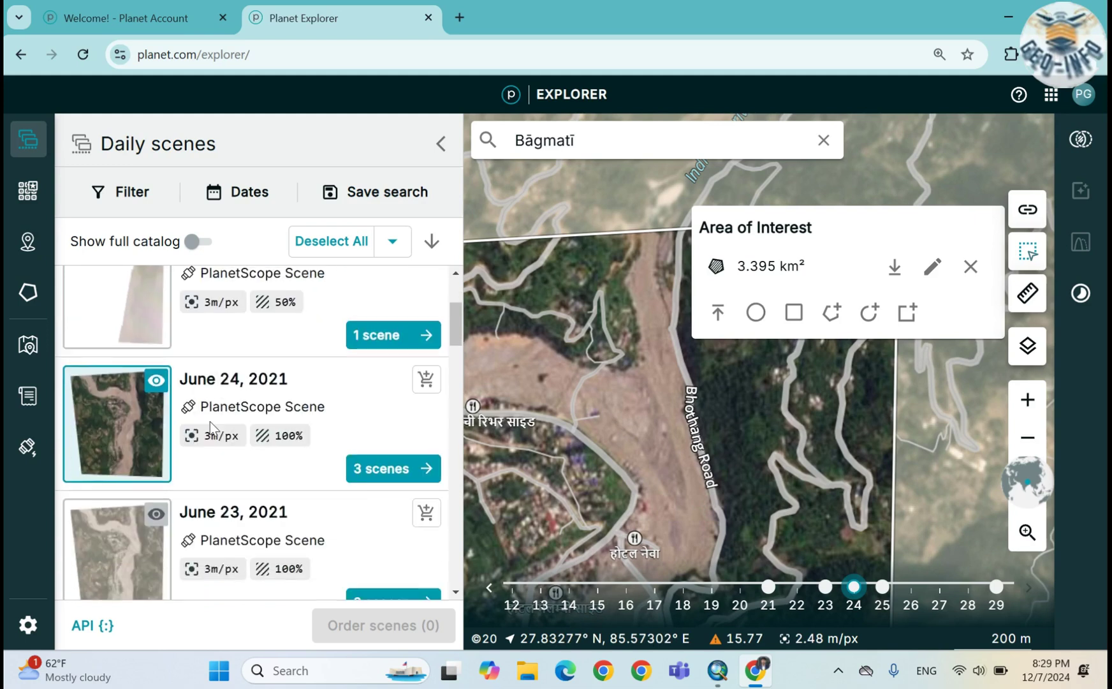
{"action": "scroll", "coordinate": [210, 425], "scroll_direction": "up", "scroll_amount": 1}
Open the three June 24, 2021 scenes and add the 04:36 and 04:18 UTC groups to the order
{"action": "left_click", "coordinate": [426, 472]}
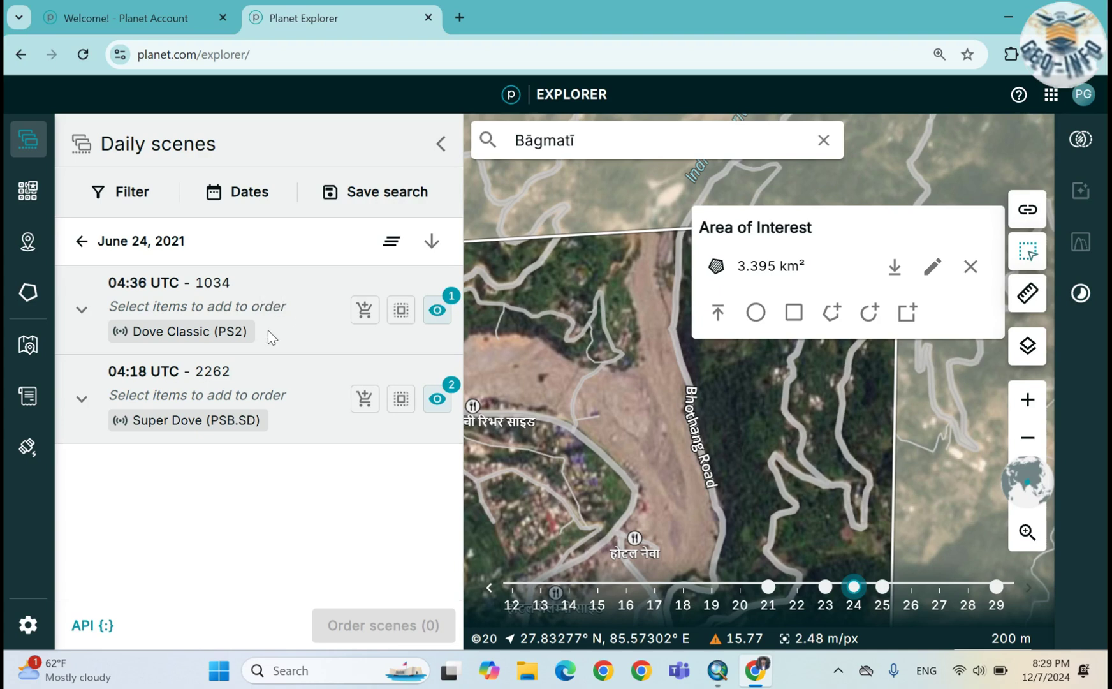
{"action": "left_click", "coordinate": [364, 311]}
{"action": "left_click", "coordinate": [368, 398]}
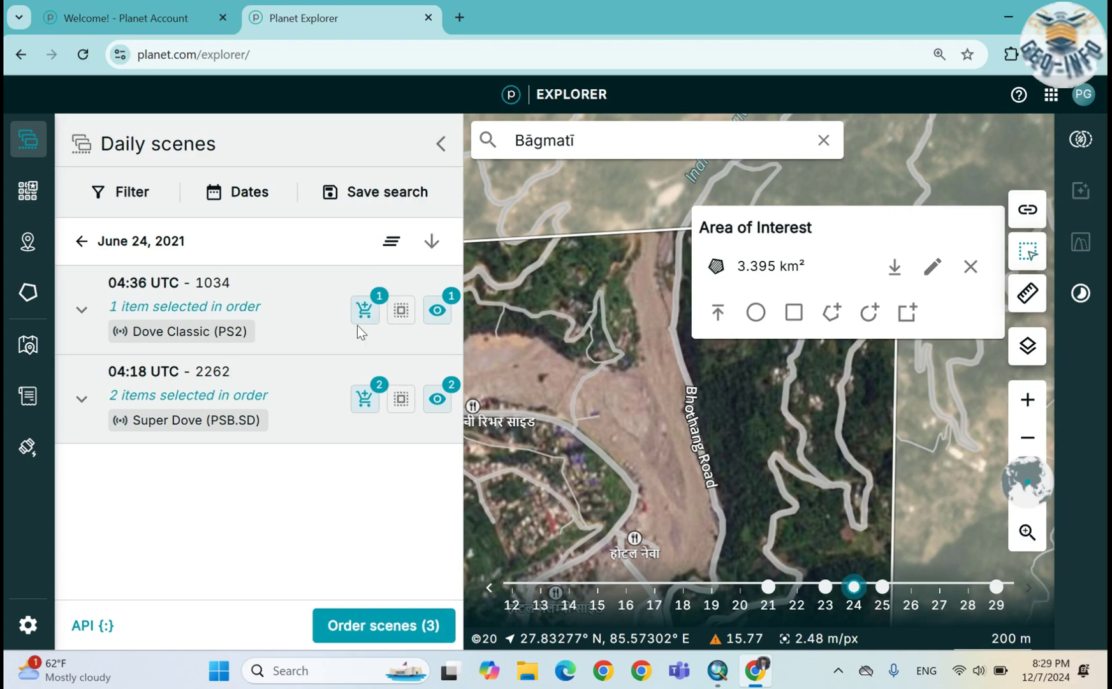
Start the order and step from Delivery options through Name order and Select assets to Tools & review
{"action": "left_click", "coordinate": [382, 633]}
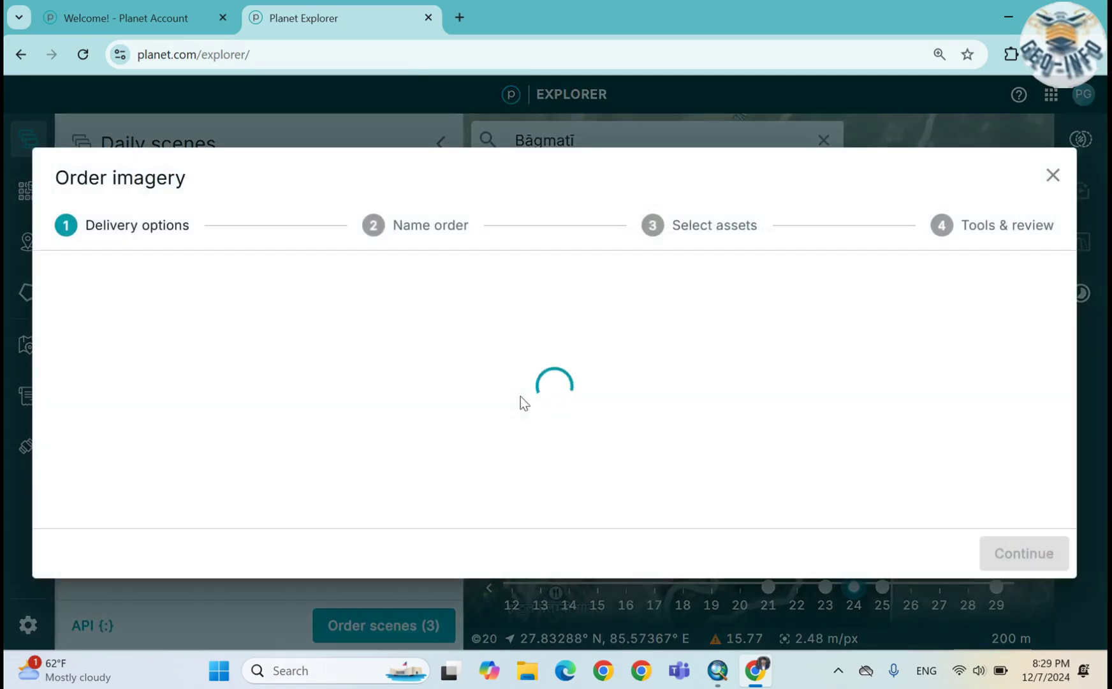
{"action": "scroll", "coordinate": [179, 289], "scroll_direction": "down", "scroll_amount": 3}
{"action": "scroll", "coordinate": [483, 445], "scroll_direction": "up", "scroll_amount": 3}
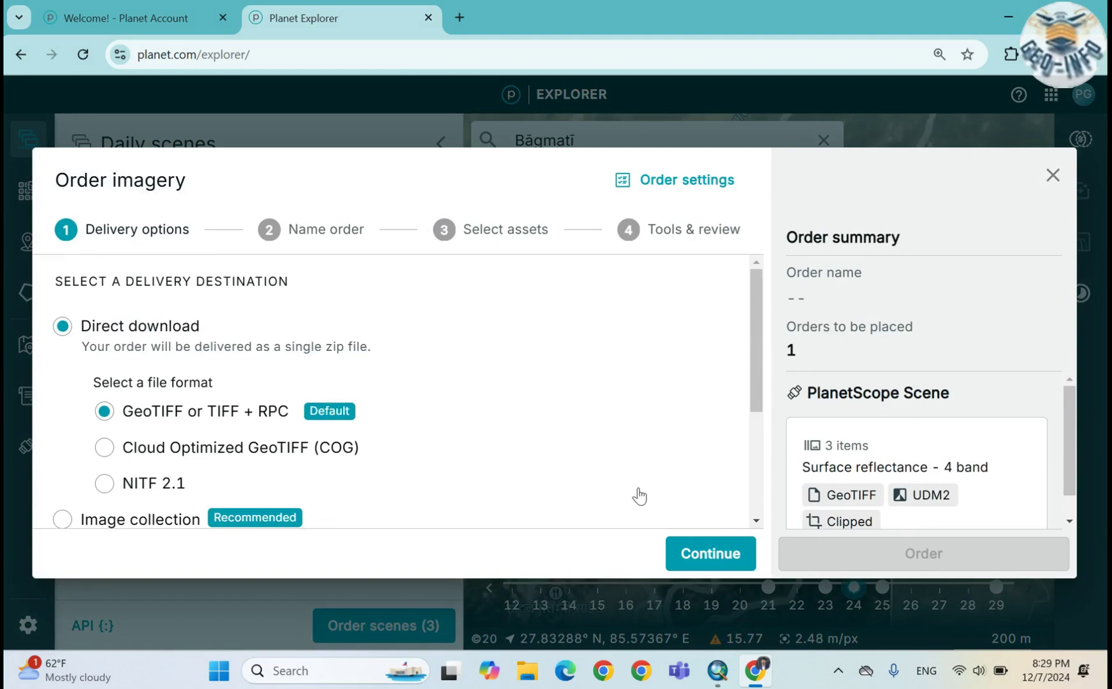
{"action": "left_click", "coordinate": [327, 249]}
{"action": "left_click", "coordinate": [506, 249]}
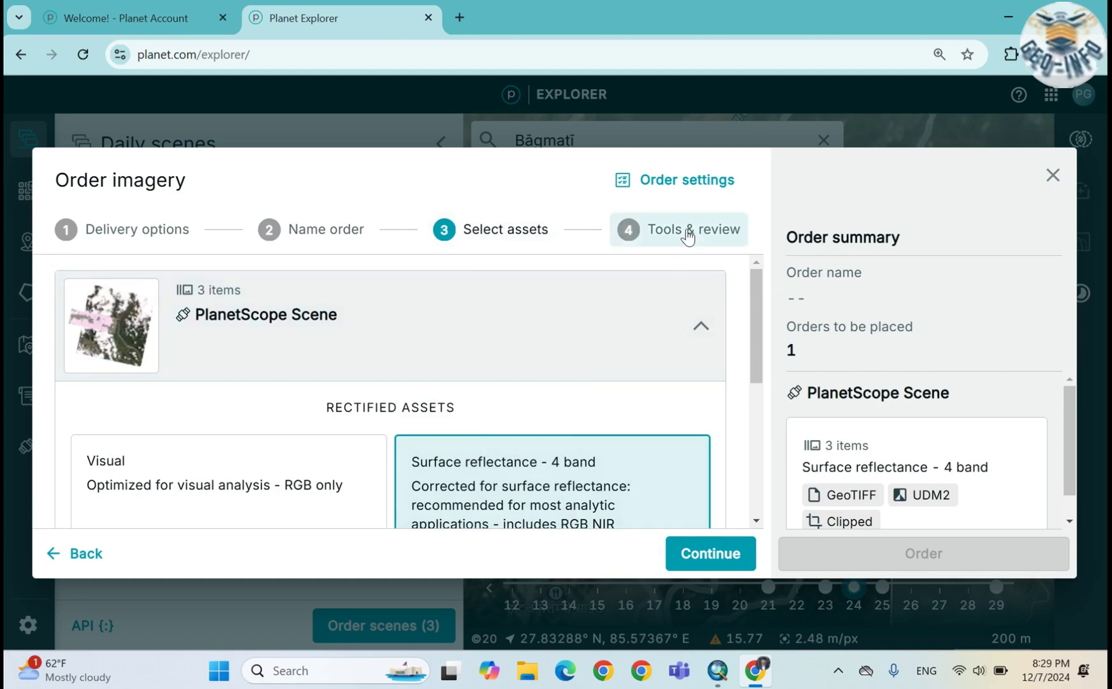
{"action": "left_click", "coordinate": [687, 234]}
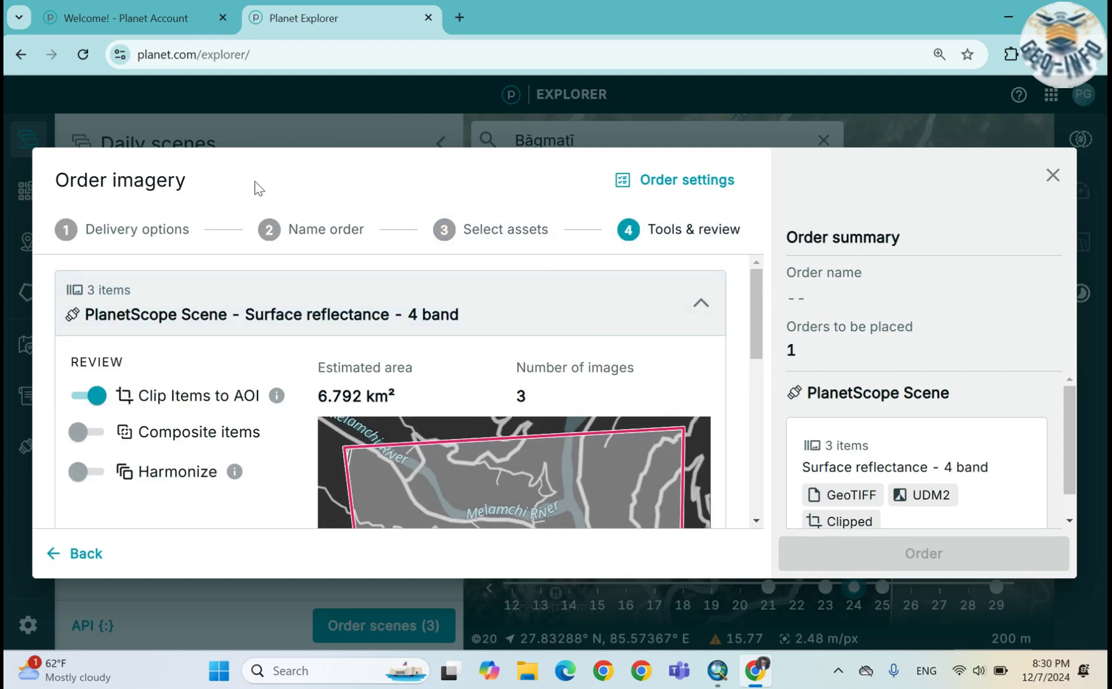
{"action": "scroll", "coordinate": [739, 337], "scroll_direction": "down", "scroll_amount": 5}
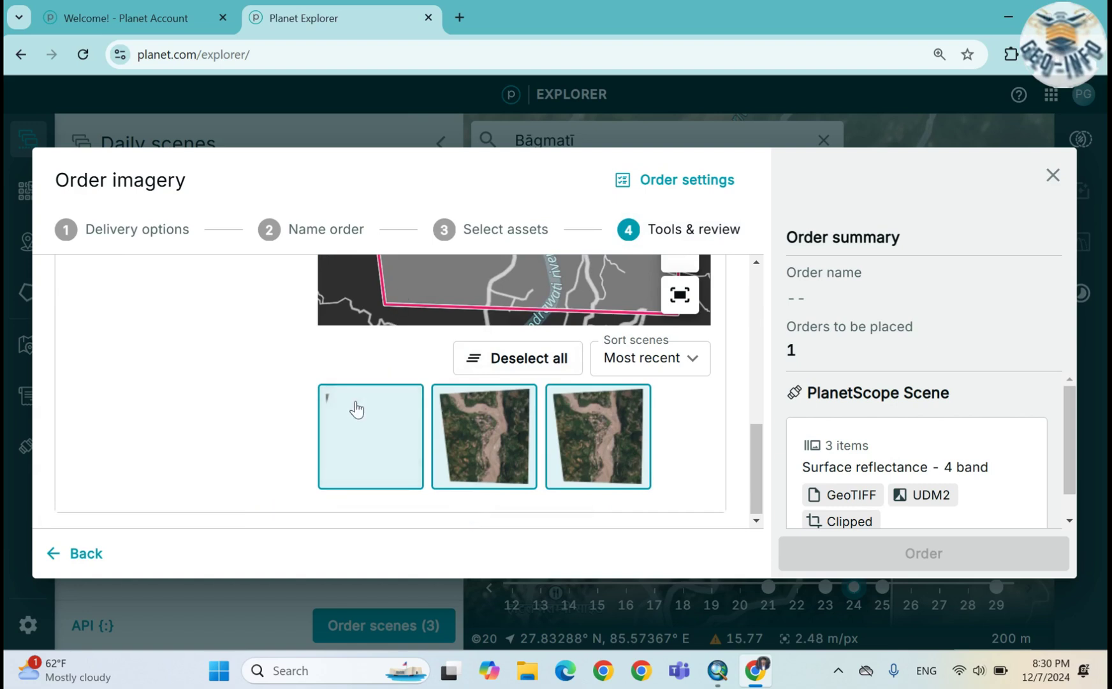
Deselect the first and third scene thumbnails, then step back to the delivery options
{"action": "left_click", "coordinate": [365, 415]}
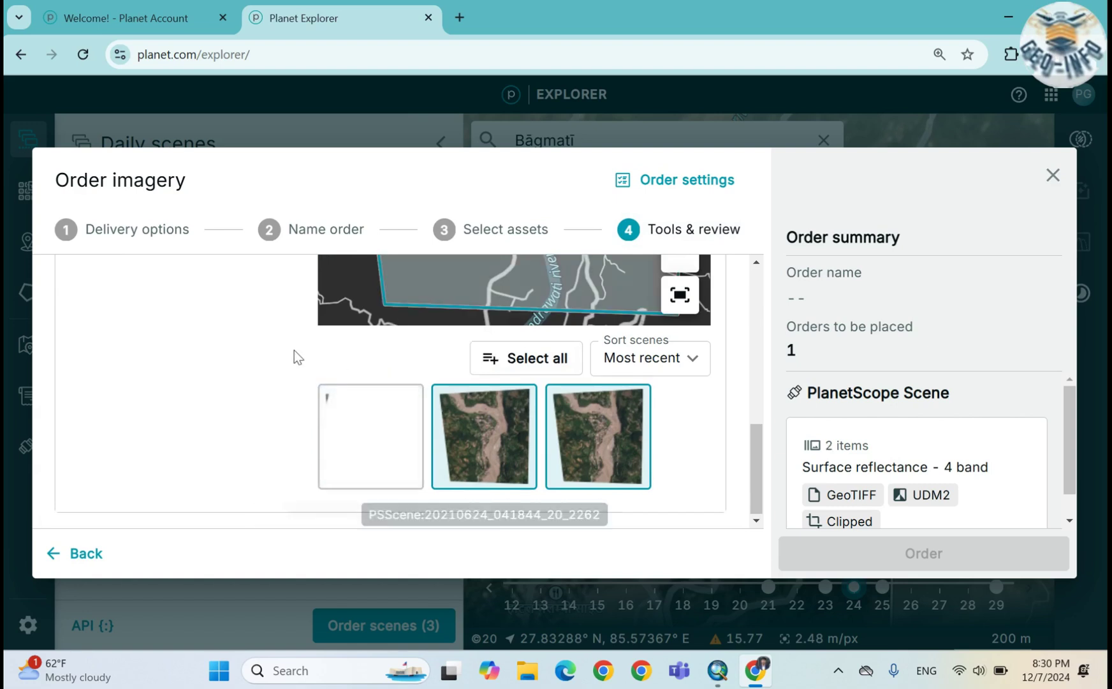
{"action": "left_click", "coordinate": [604, 418]}
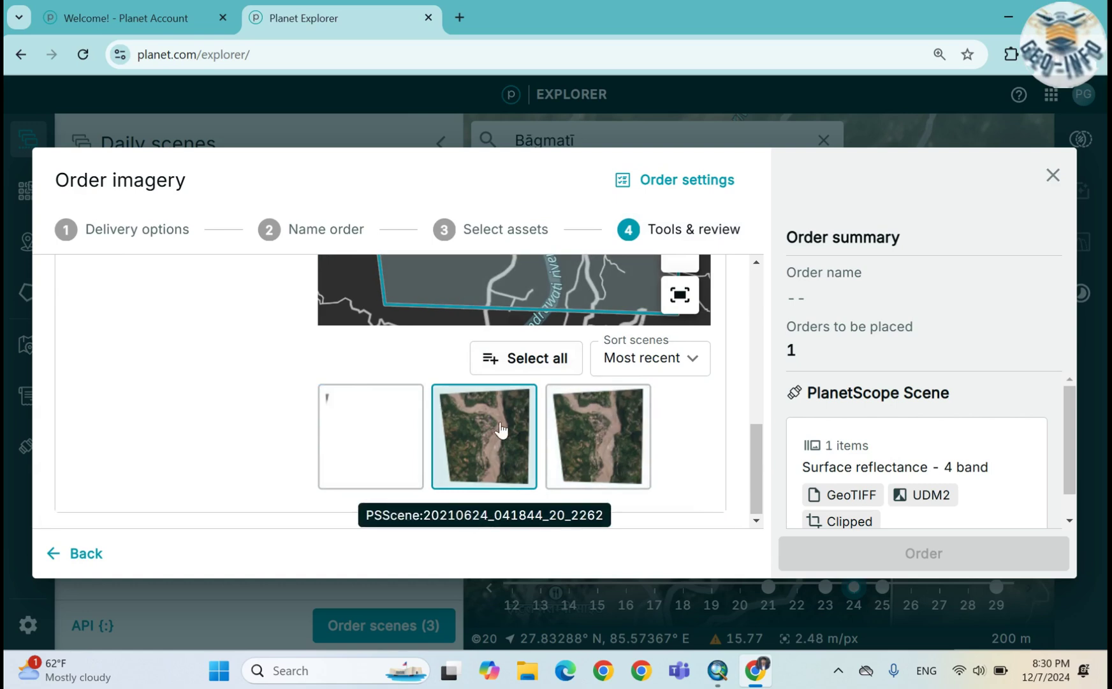
{"action": "scroll", "coordinate": [548, 427], "scroll_direction": "up", "scroll_amount": 5}
{"action": "scroll", "coordinate": [586, 446], "scroll_direction": "down", "scroll_amount": 5}
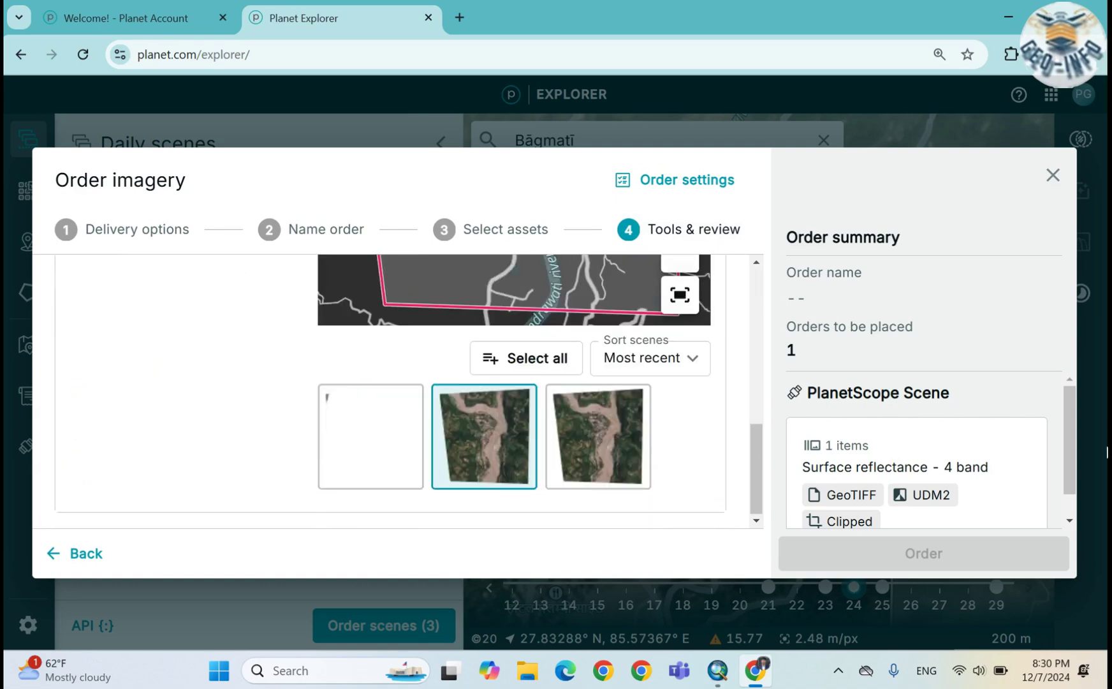
{"action": "scroll", "coordinate": [1070, 415], "scroll_direction": "down", "scroll_amount": 1}
{"action": "scroll", "coordinate": [444, 375], "scroll_direction": "up", "scroll_amount": 5}
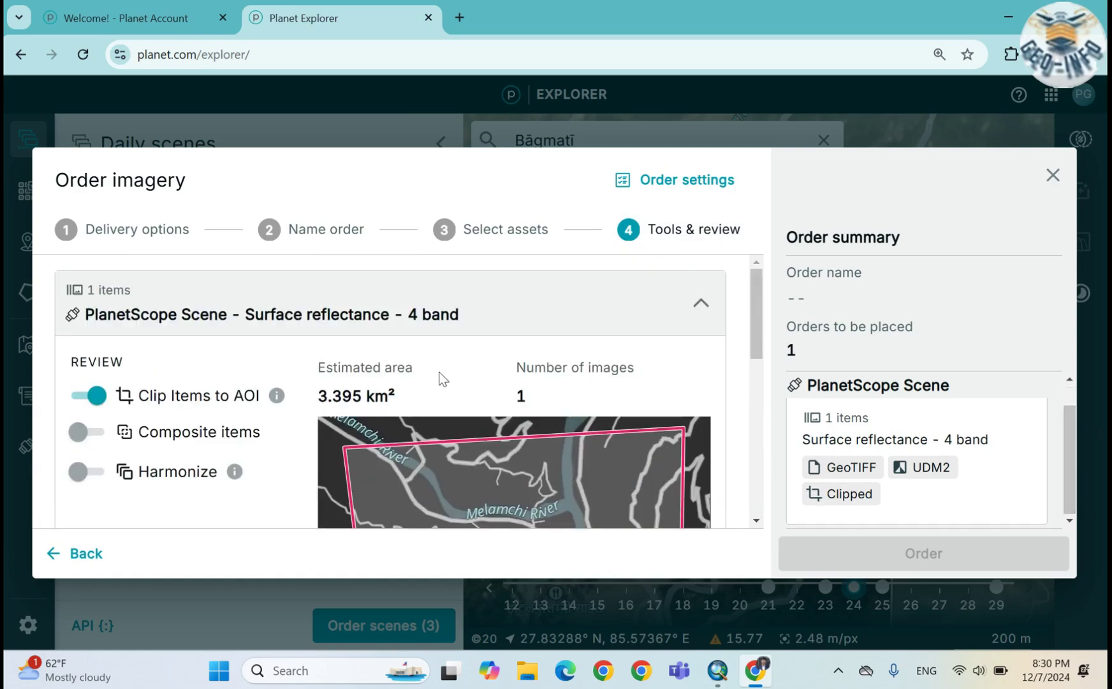
{"action": "left_click", "coordinate": [312, 237]}
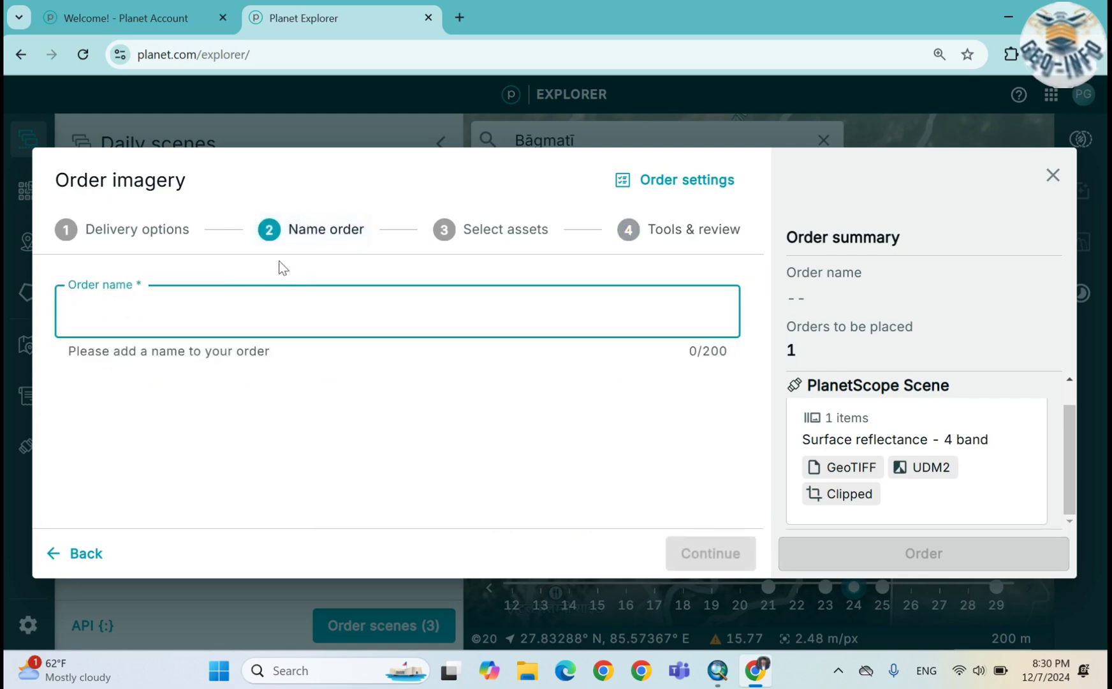
{"action": "left_click", "coordinate": [184, 232]}
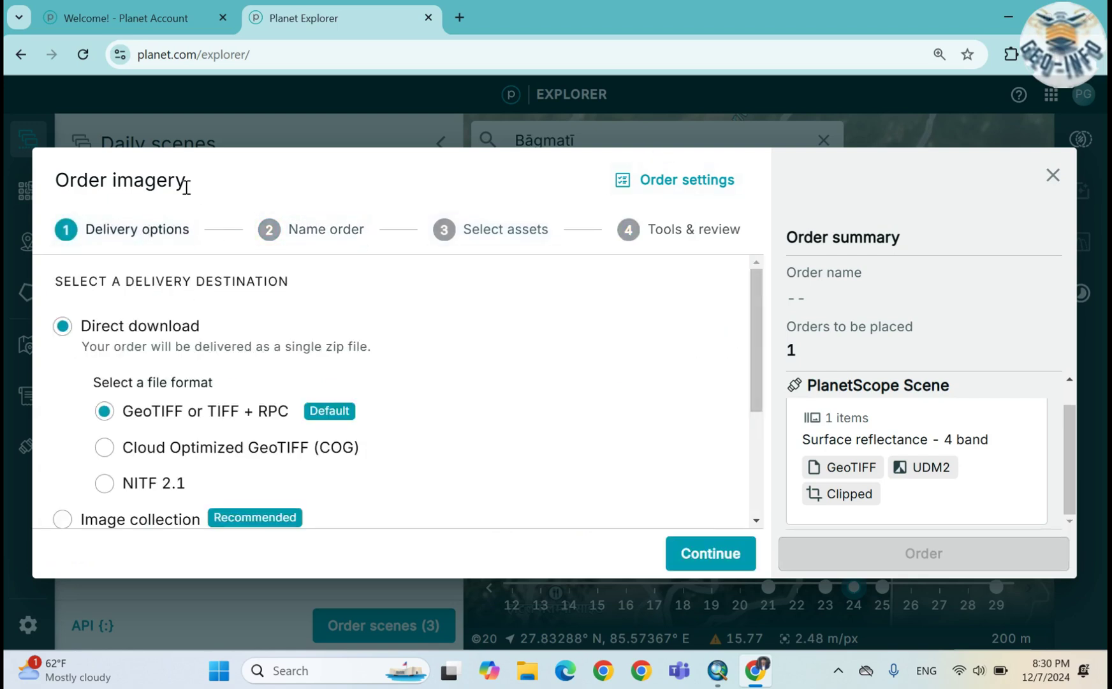
Close the order, scroll the full daily scenes list, and bring the empty ArcMap window forward
{"action": "left_click", "coordinate": [1053, 175]}
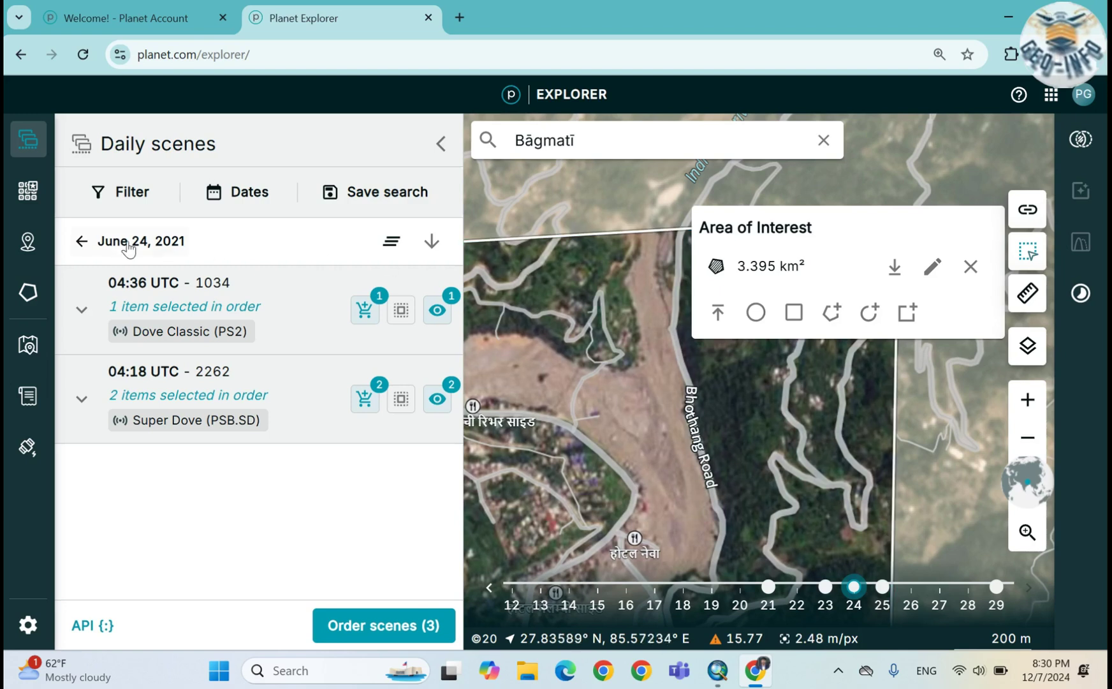
{"action": "left_click", "coordinate": [81, 241]}
{"action": "scroll", "coordinate": [259, 403], "scroll_direction": "down", "scroll_amount": 3}
{"action": "scroll", "coordinate": [257, 401], "scroll_direction": "down", "scroll_amount": 4}
{"action": "scroll", "coordinate": [257, 402], "scroll_direction": "up", "scroll_amount": 1}
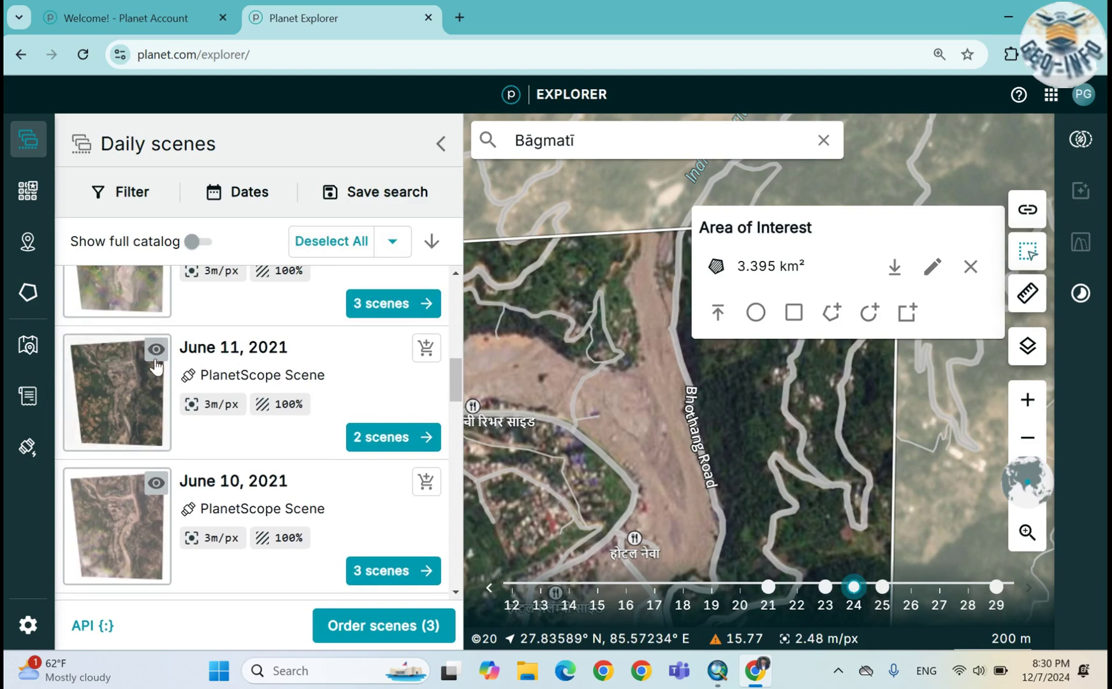
{"action": "scroll", "coordinate": [156, 367], "scroll_direction": "up", "scroll_amount": 1}
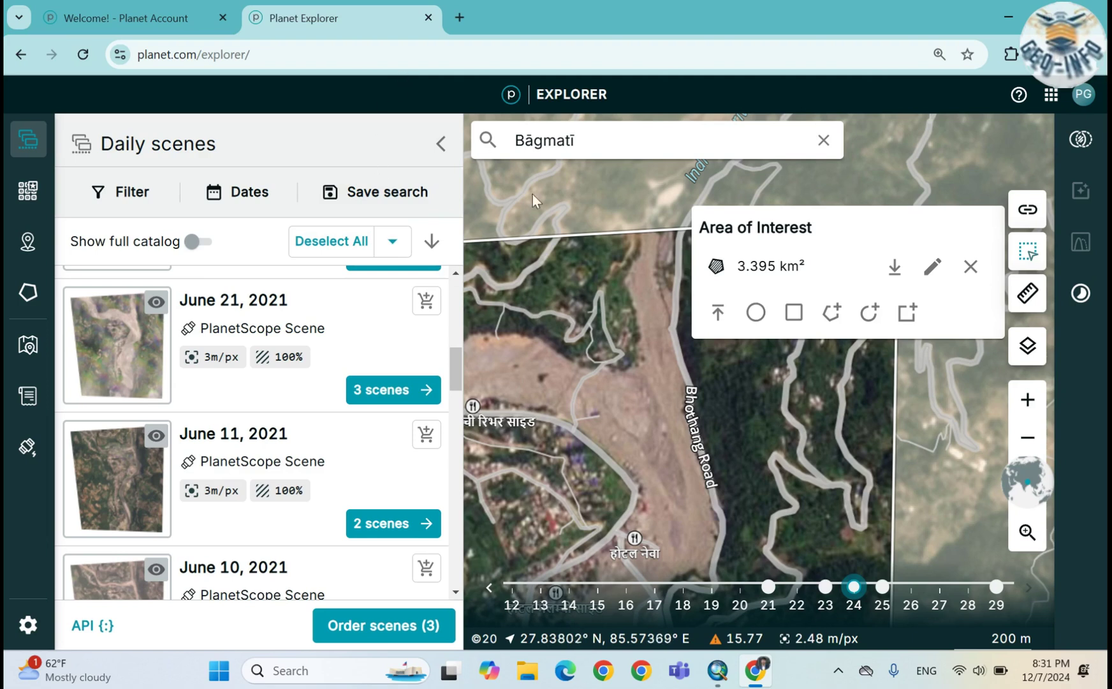
{"action": "left_click", "coordinate": [718, 674]}
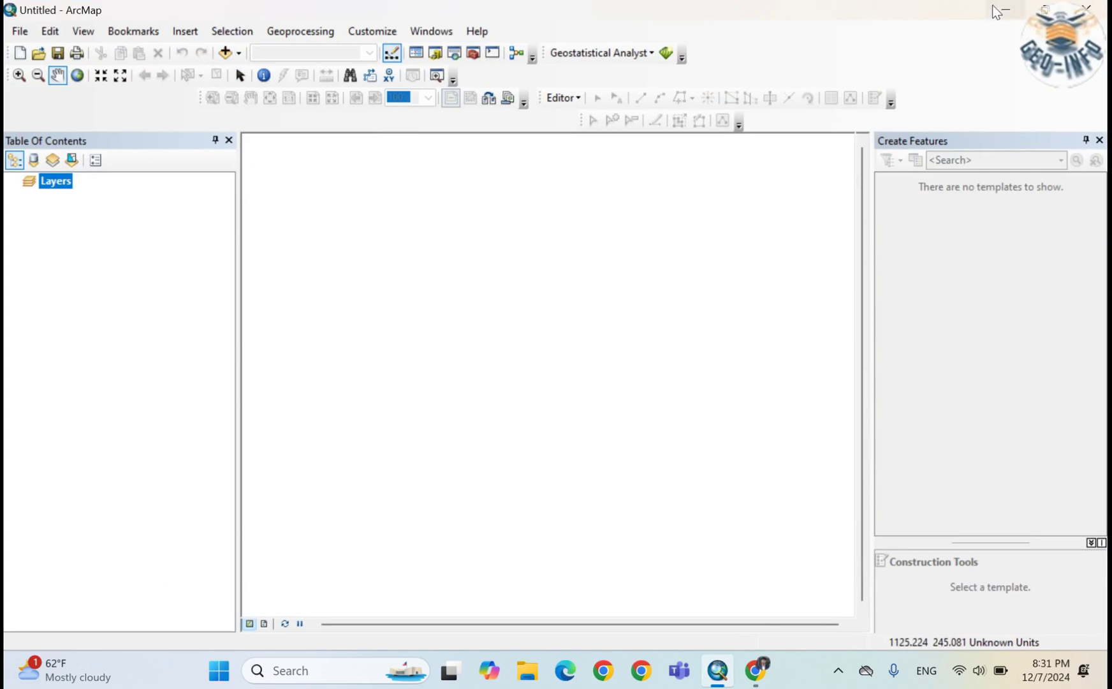
Browse from Desktop to NOU 4th Sem > Machine Learning and inspect the two flood zip archives
{"action": "left_click", "coordinate": [529, 680]}
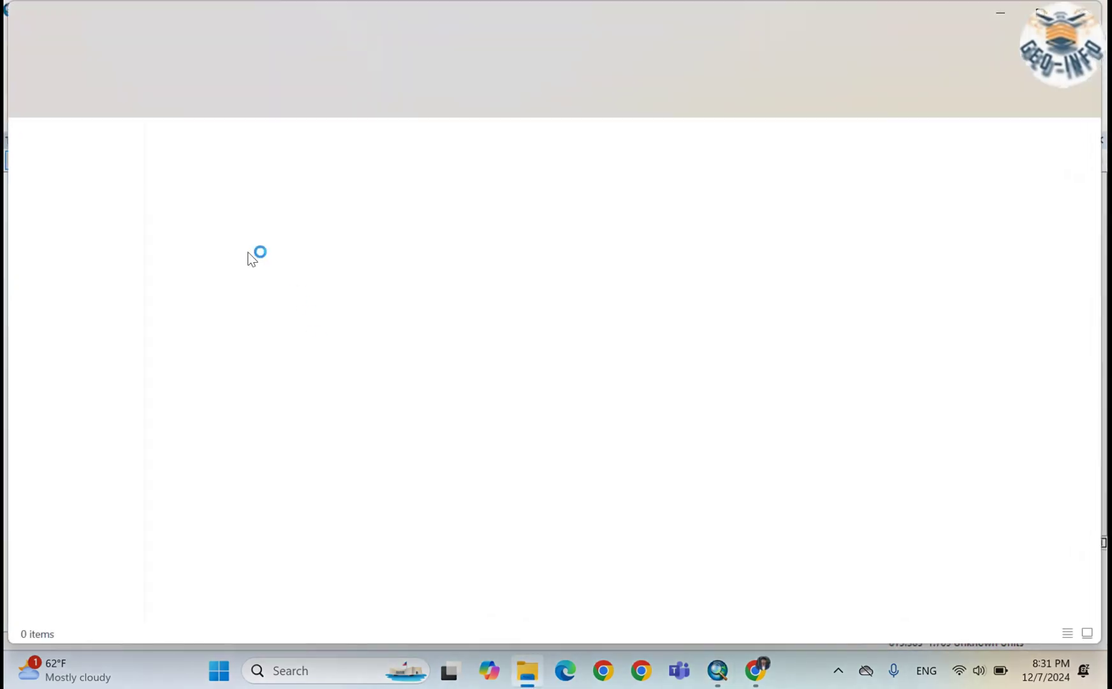
{"action": "left_click", "coordinate": [84, 242]}
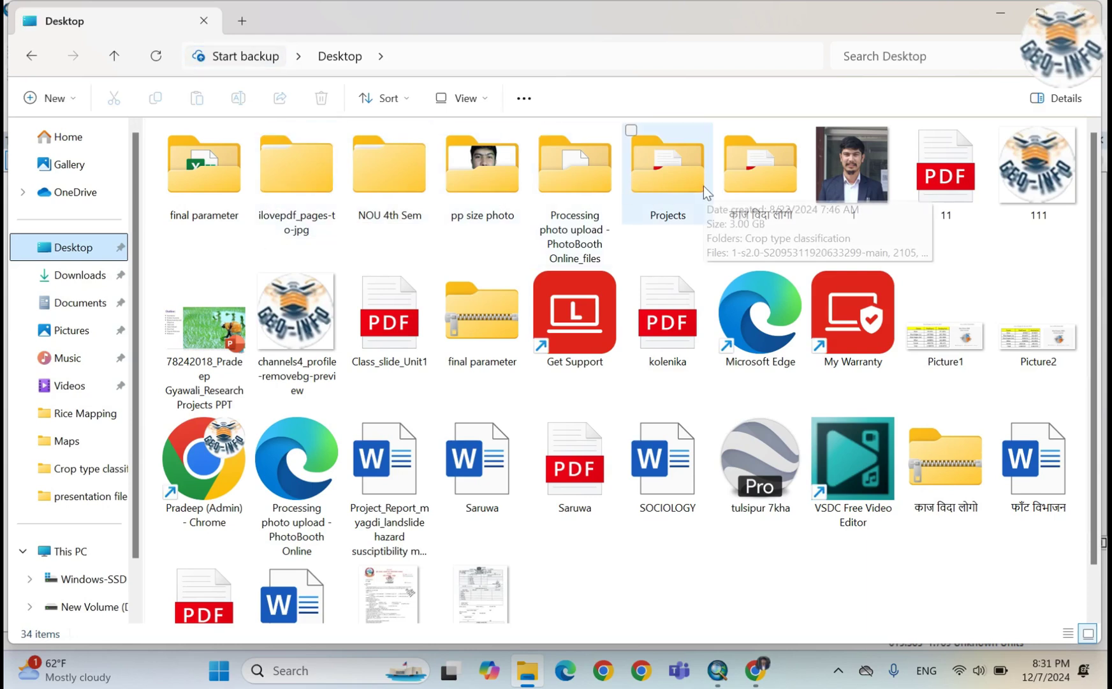
{"action": "double_click", "coordinate": [680, 195]}
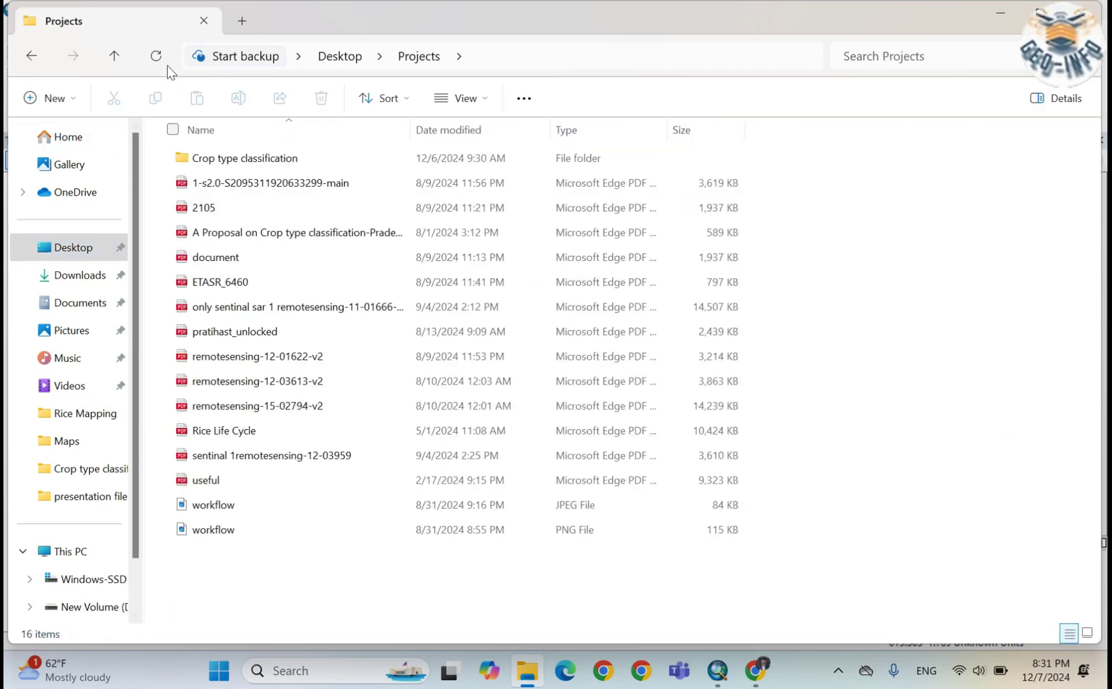
{"action": "key", "text": "alt+Left"}
{"action": "double_click", "coordinate": [371, 195]}
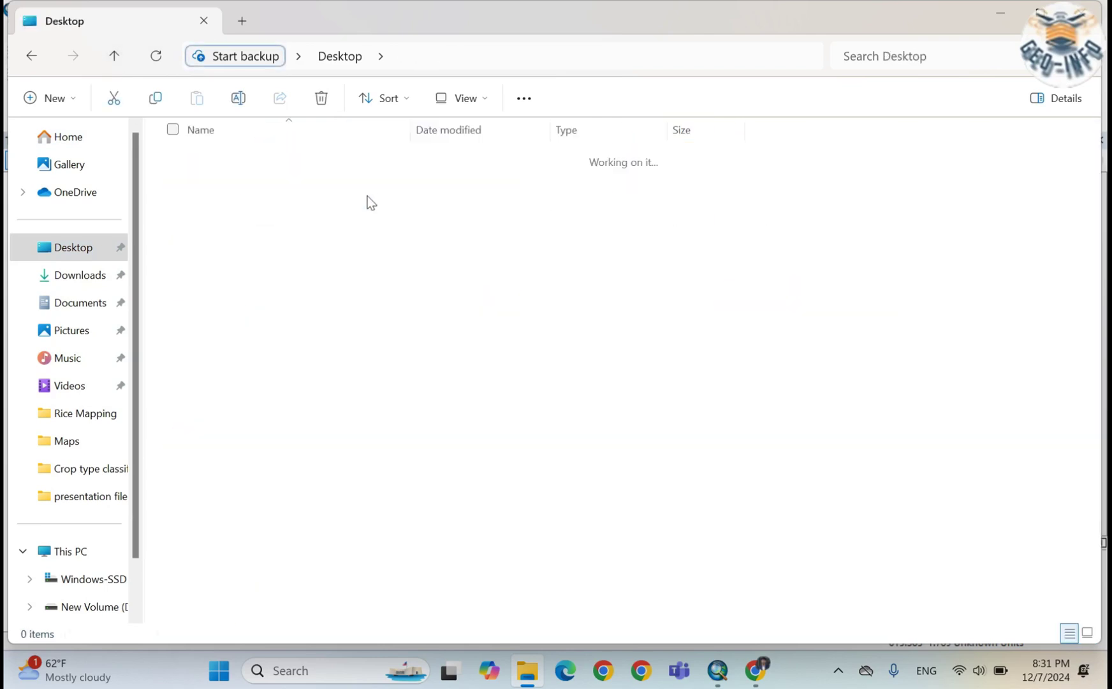
{"action": "left_click", "coordinate": [252, 183]}
{"action": "double_click", "coordinate": [253, 183]}
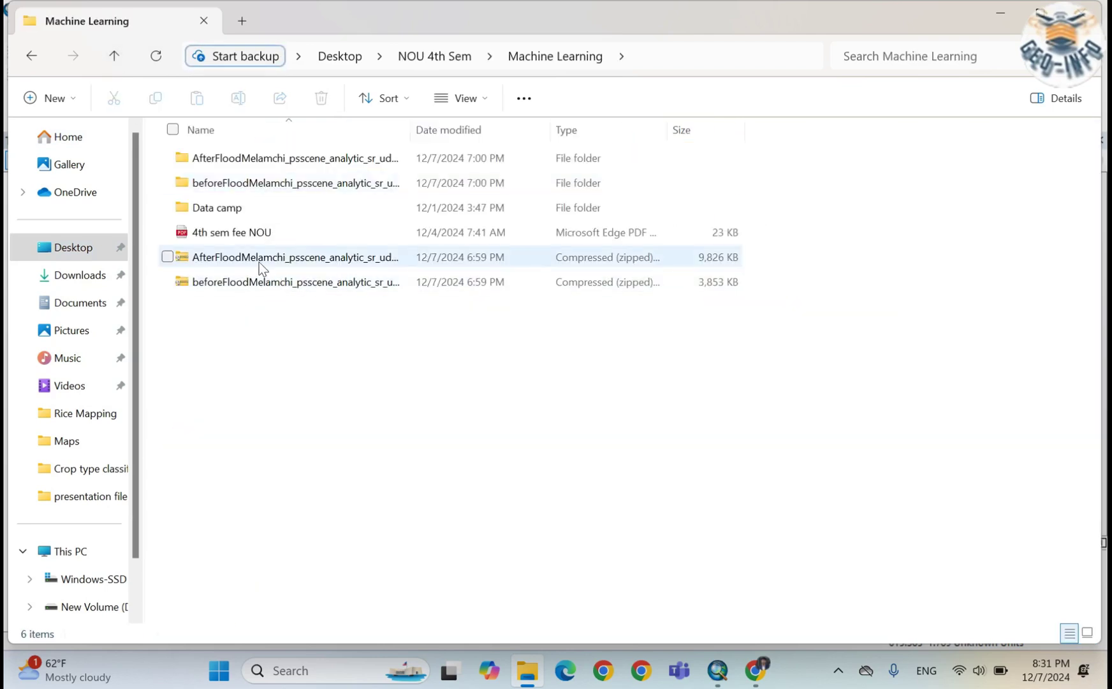
{"action": "left_click", "coordinate": [317, 262]}
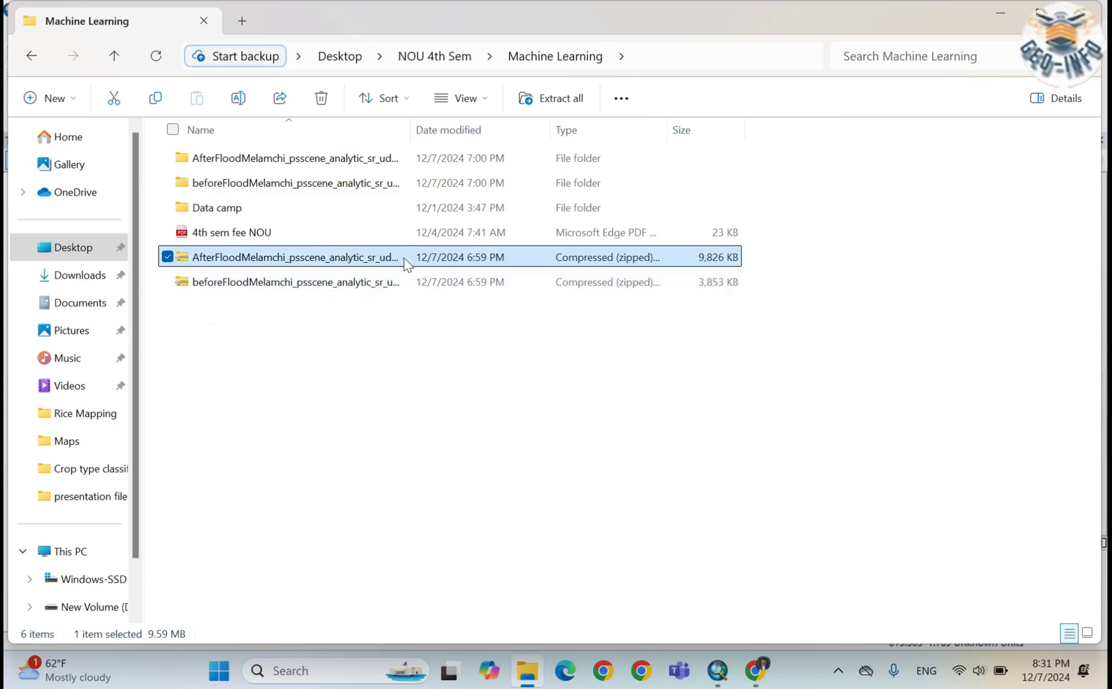
{"action": "left_click", "coordinate": [255, 282]}
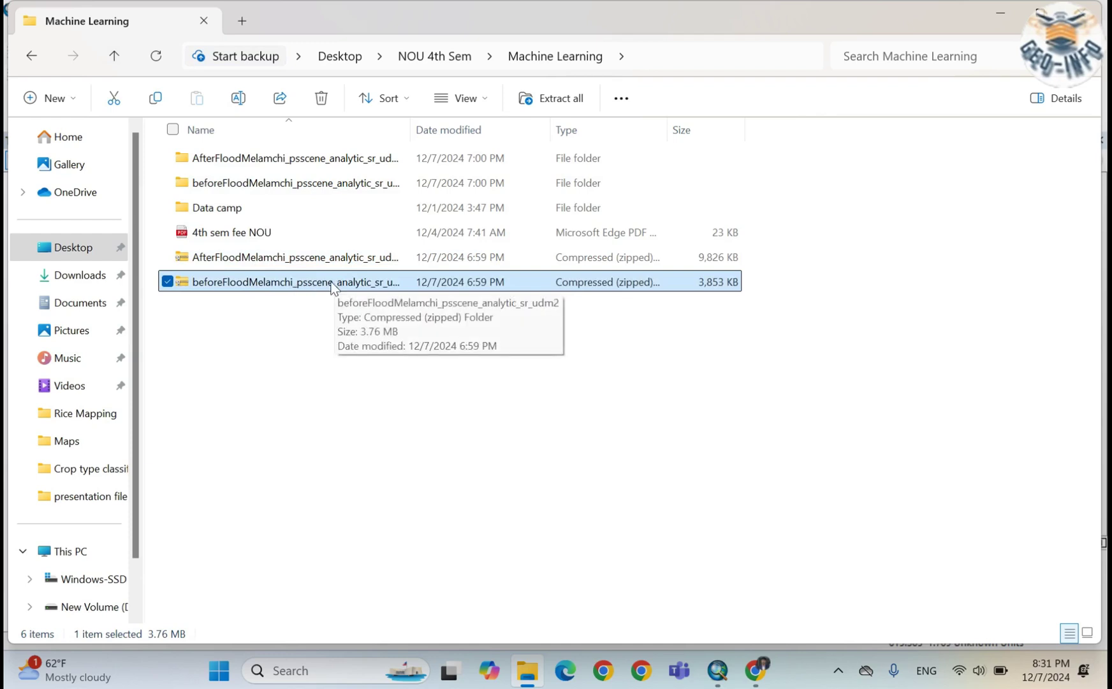
{"action": "left_click", "coordinate": [292, 309]}
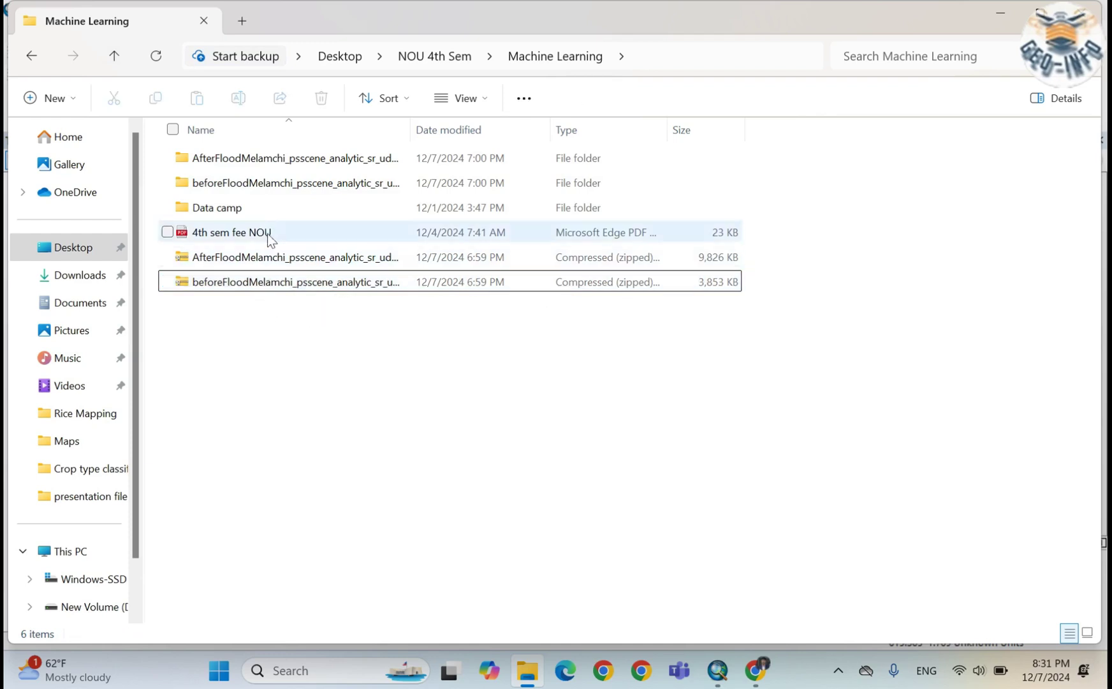
Open AfterFloodMelamchi > PSScene, scan its GeoTIFFs, and close File Explorer
{"action": "double_click", "coordinate": [255, 161]}
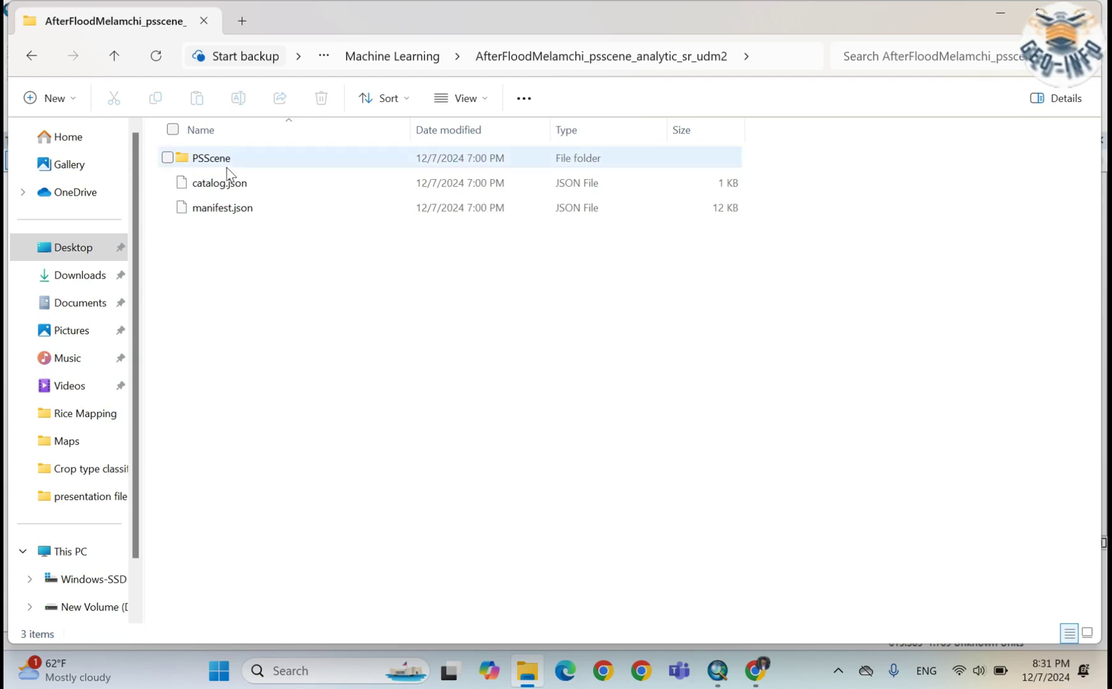
{"action": "double_click", "coordinate": [227, 165]}
{"action": "scroll", "coordinate": [290, 222], "scroll_direction": "down", "scroll_amount": 5}
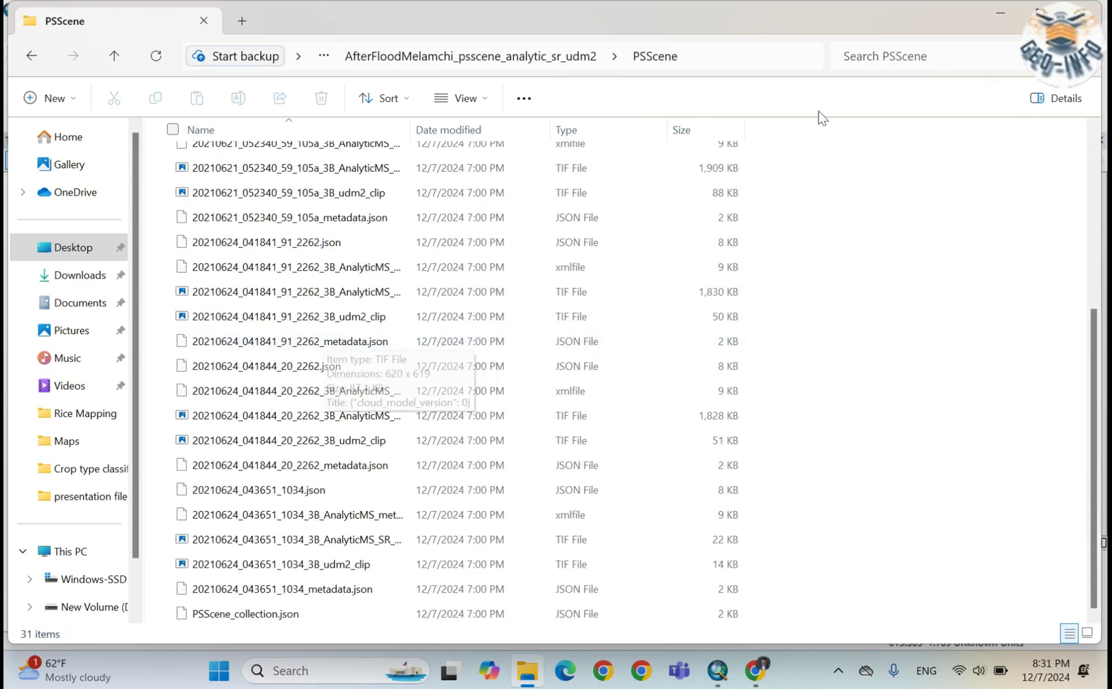
{"action": "left_click", "coordinate": [1088, 7]}
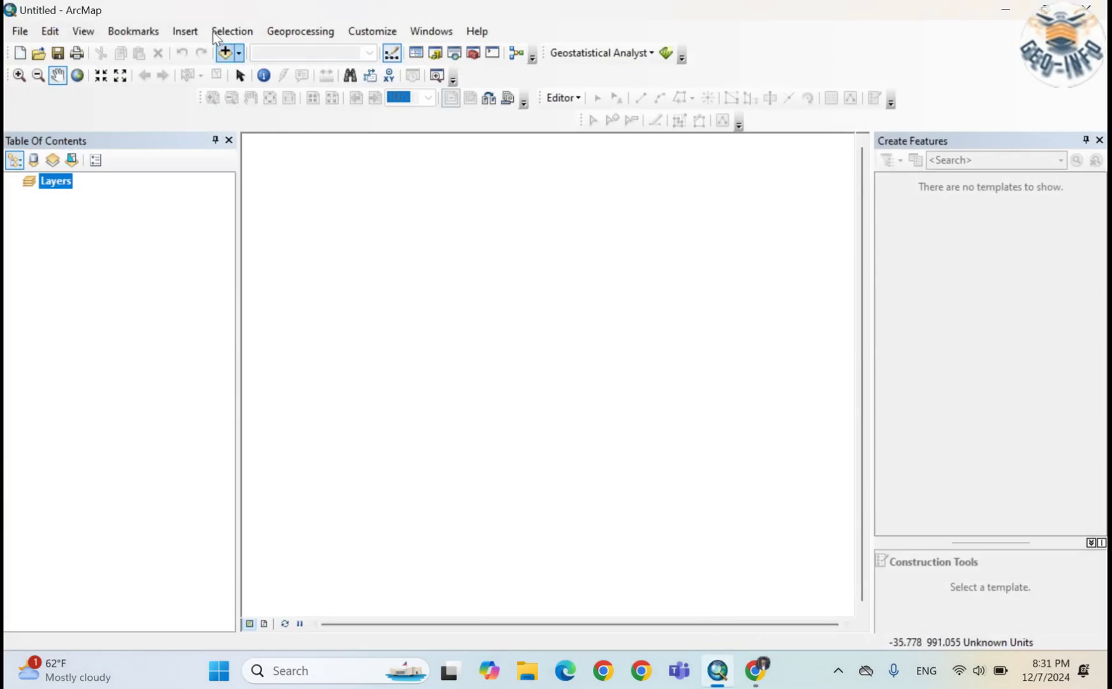
Add 20210611_040533_61_2420_3B_AnalyticMS_SR_clip.tif from the PSScene folder to the map
{"action": "left_click", "coordinate": [238, 53]}
{"action": "left_click", "coordinate": [263, 72]}
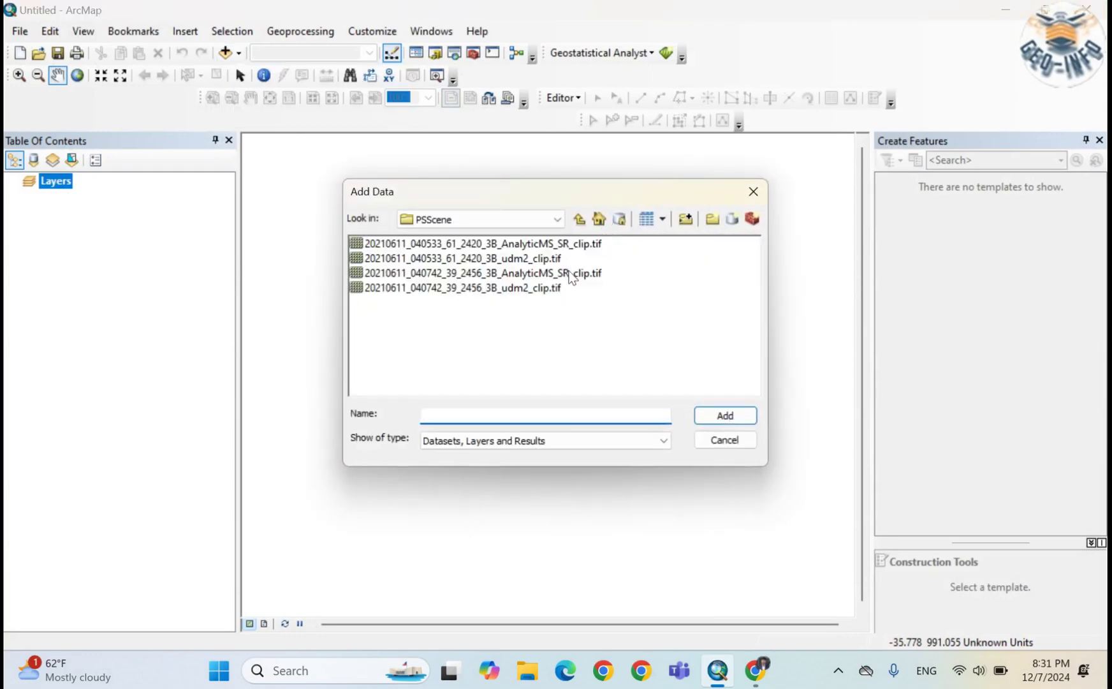
{"action": "left_click", "coordinate": [564, 249]}
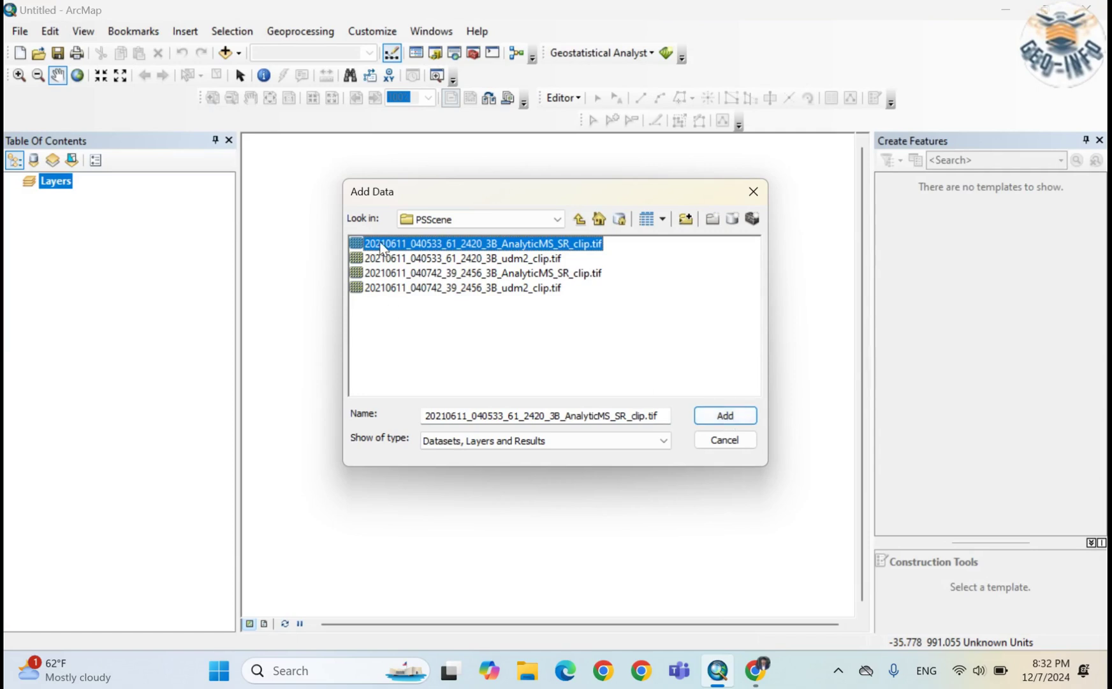
{"action": "left_click", "coordinate": [721, 416]}
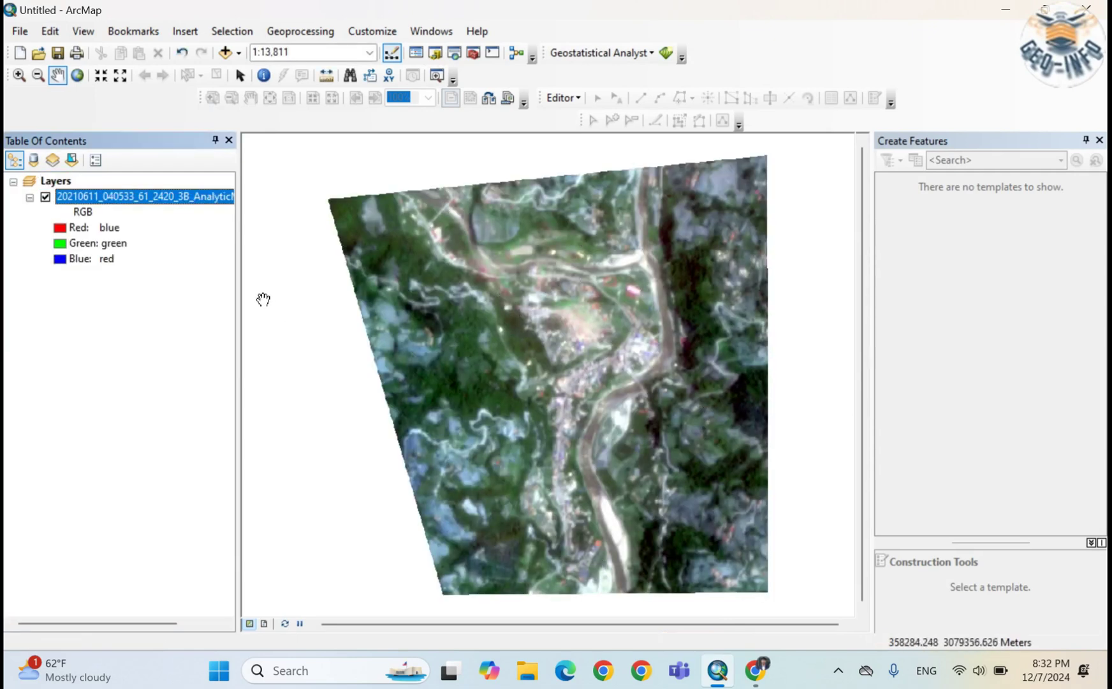
Add the 20210621_041812 raster from AfterFloodMelamchi > PSScene, then remove it as too cloudy
{"action": "left_click", "coordinate": [238, 53]}
{"action": "left_click", "coordinate": [285, 67]}
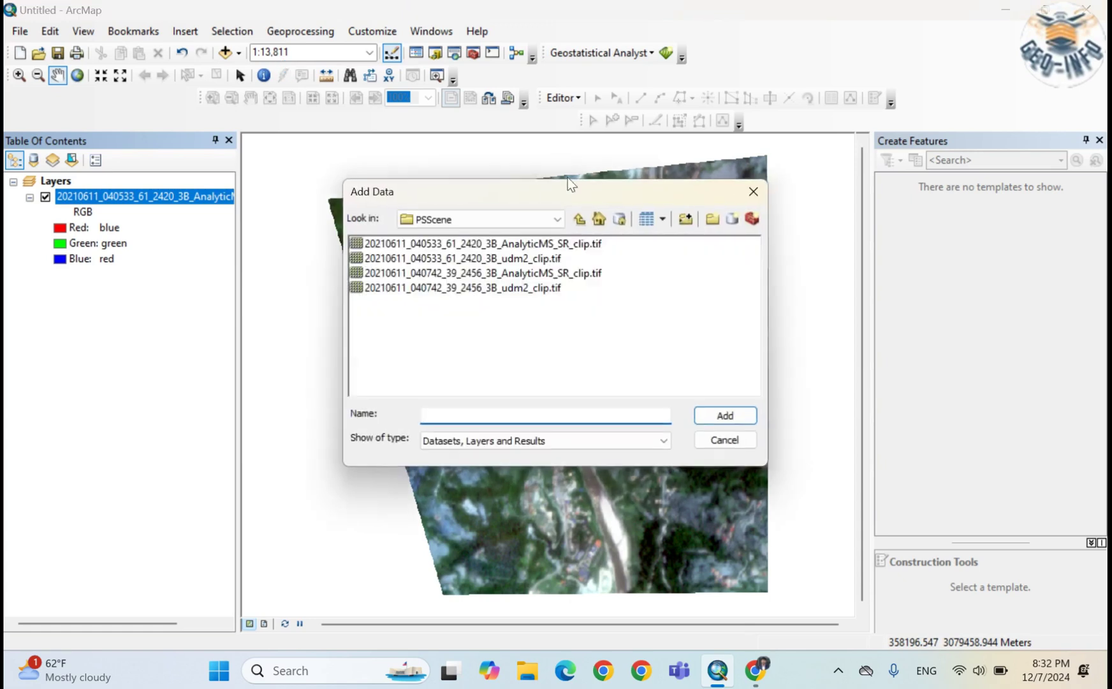
{"action": "left_click", "coordinate": [579, 220]}
{"action": "left_click", "coordinate": [579, 220]}
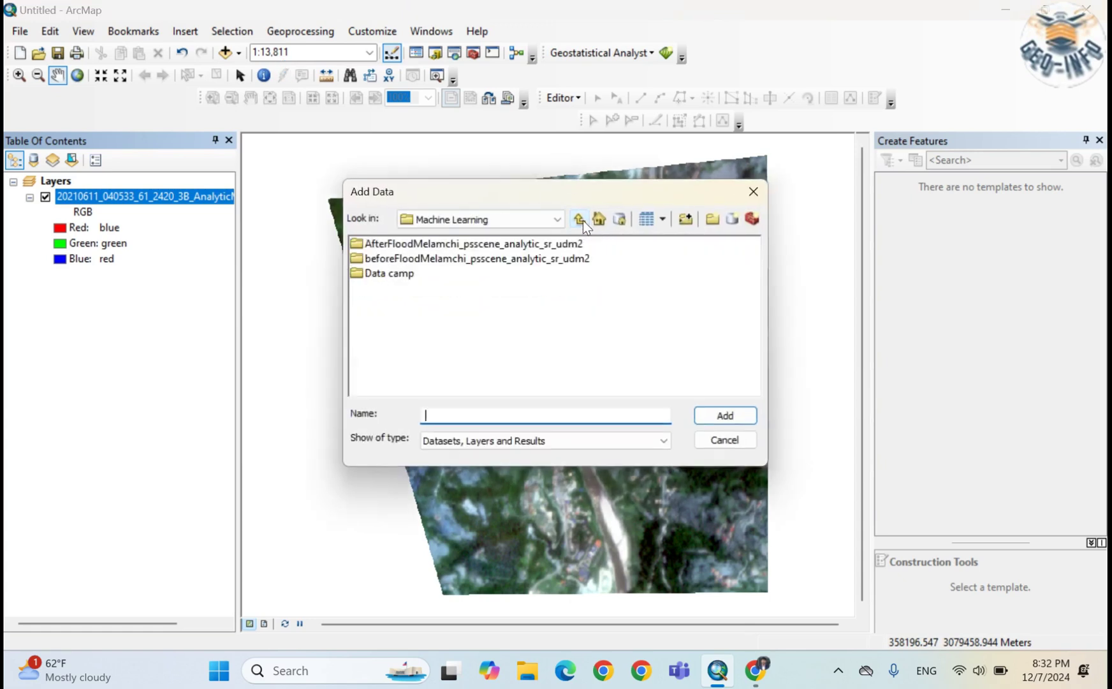
{"action": "double_click", "coordinate": [459, 246]}
{"action": "double_click", "coordinate": [384, 245]}
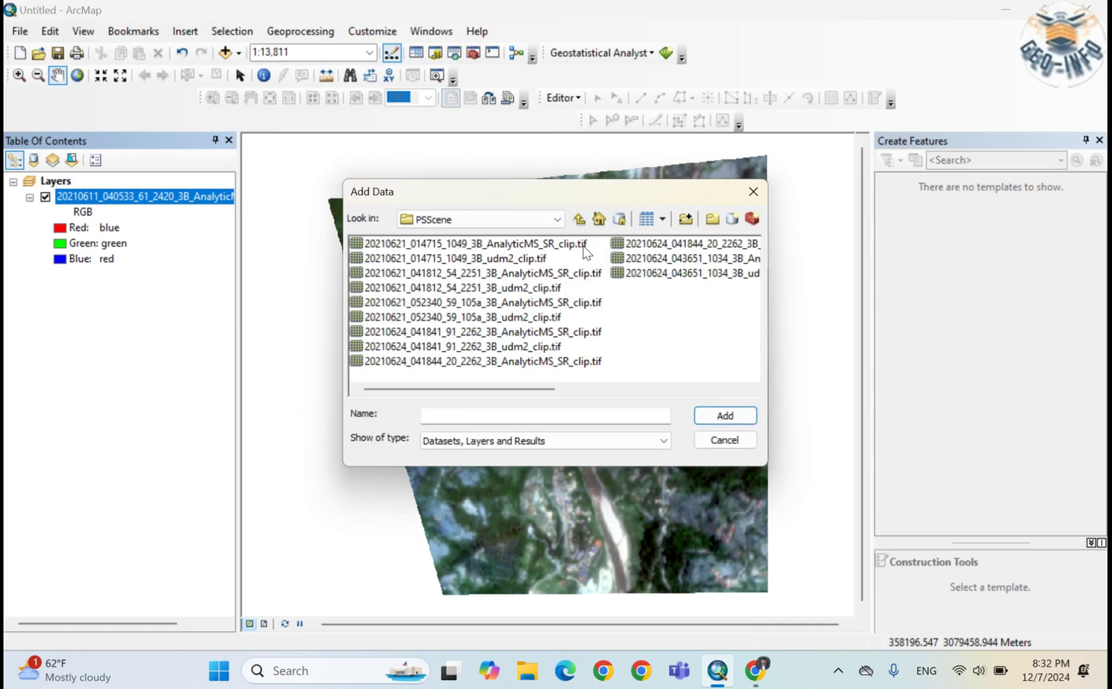
{"action": "left_click", "coordinate": [583, 274]}
{"action": "left_click", "coordinate": [727, 414]}
{"action": "right_click", "coordinate": [195, 200]}
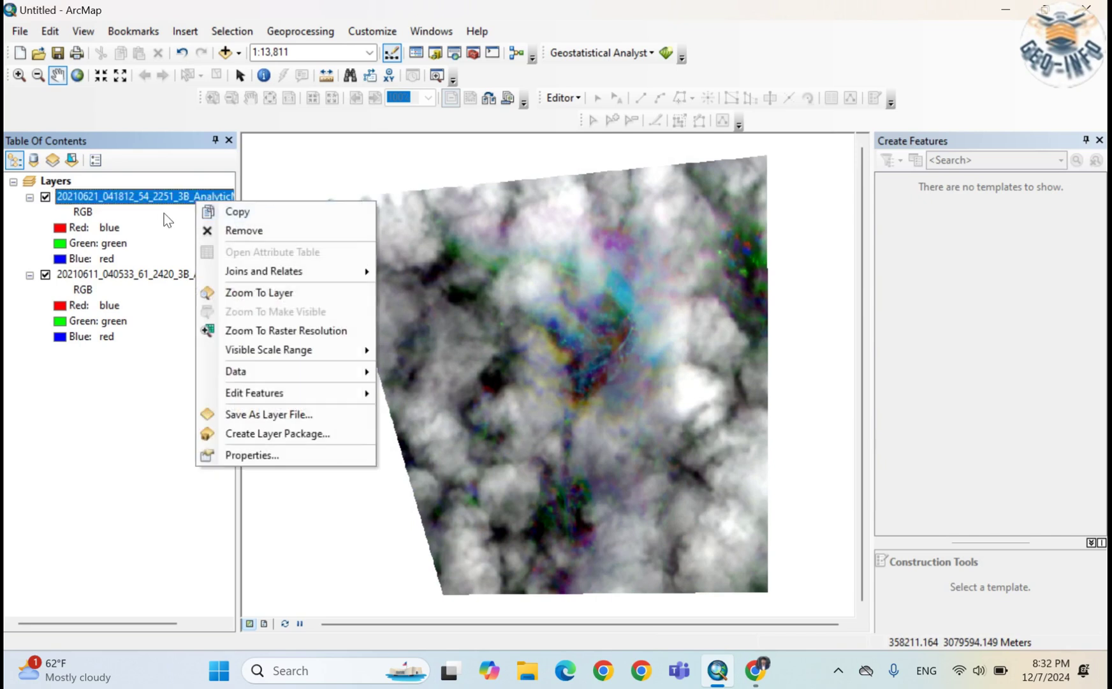
{"action": "left_click", "coordinate": [224, 231]}
Add the 20210621_052340 AnalyticMS_SR clip raster to the map
{"action": "left_click", "coordinate": [237, 53]}
{"action": "left_click", "coordinate": [272, 73]}
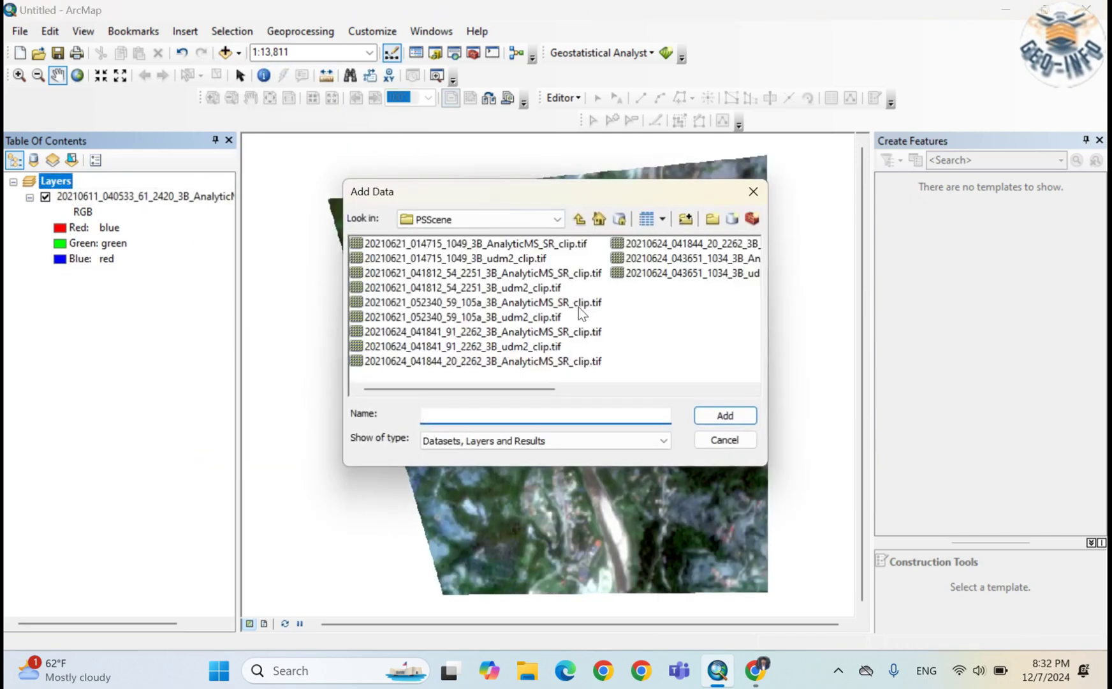
{"action": "left_click", "coordinate": [578, 304]}
{"action": "left_click", "coordinate": [730, 415]}
{"action": "scroll", "coordinate": [618, 291], "scroll_direction": "down", "scroll_amount": 4}
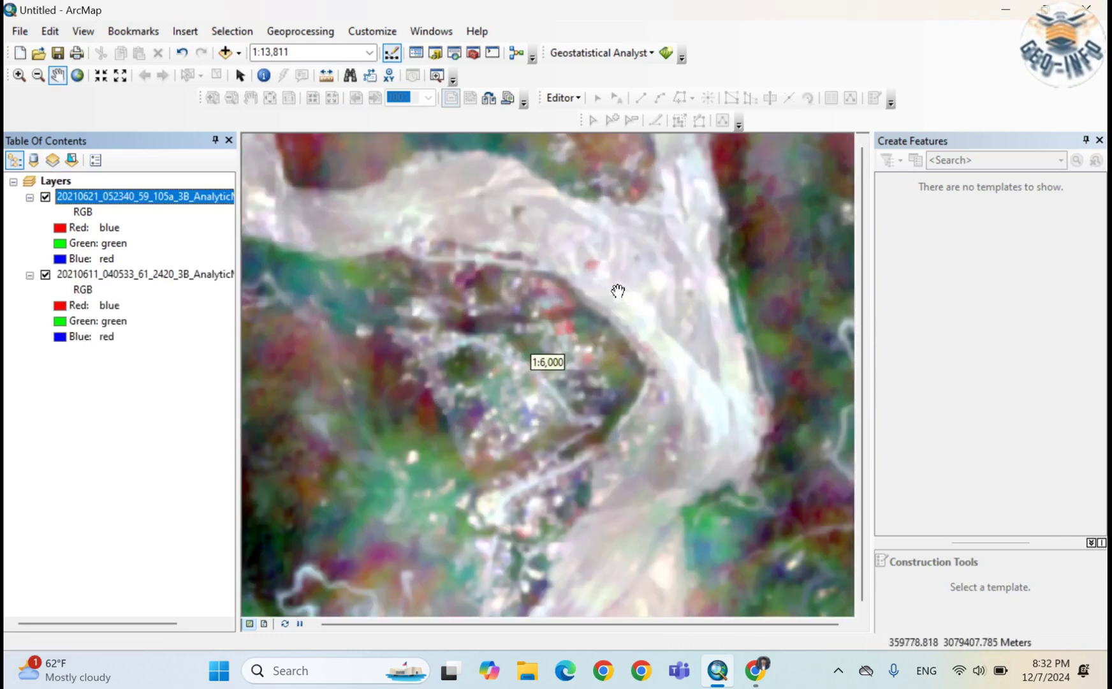
{"action": "scroll", "coordinate": [657, 268], "scroll_direction": "up", "scroll_amount": 4}
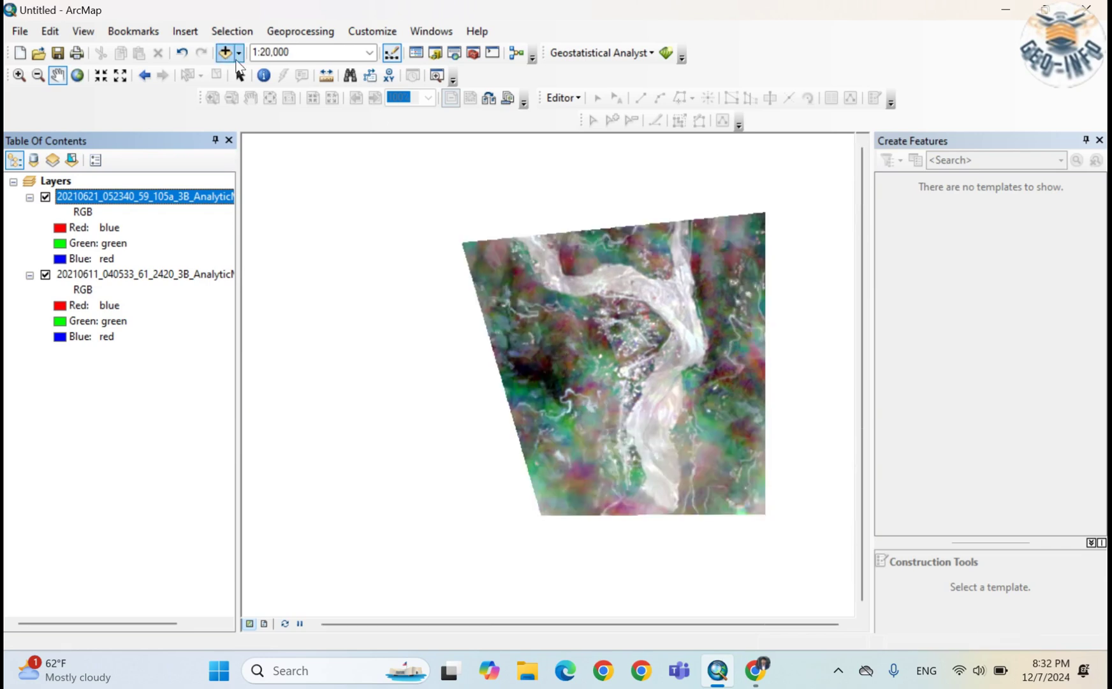
Add the three 20210624 rasters (041841, 041844, 043651) to the map together
{"action": "left_click", "coordinate": [238, 53]}
{"action": "left_click", "coordinate": [271, 72]}
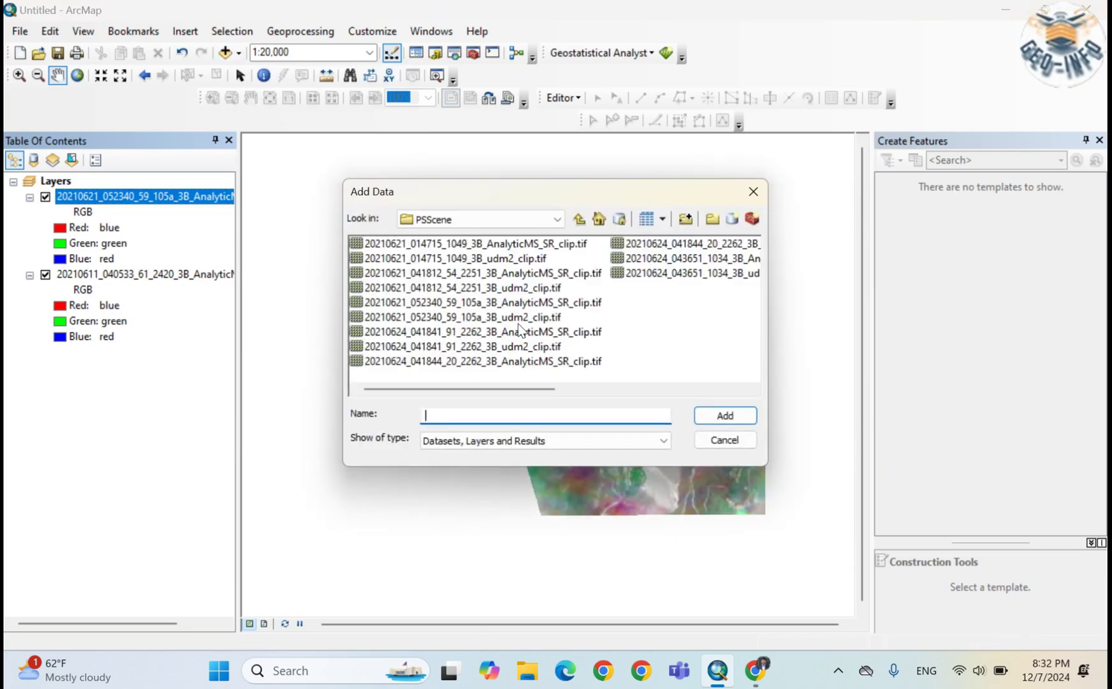
{"action": "left_click", "coordinate": [555, 331]}
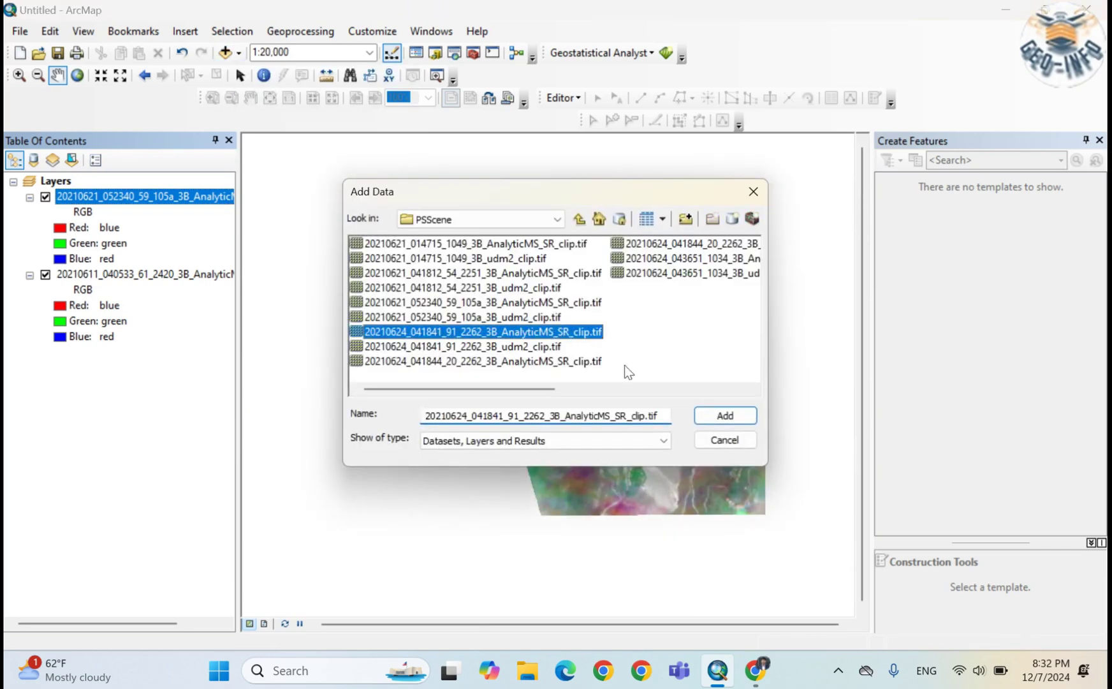
{"action": "left_click", "coordinate": [587, 362], "text": "ctrl"}
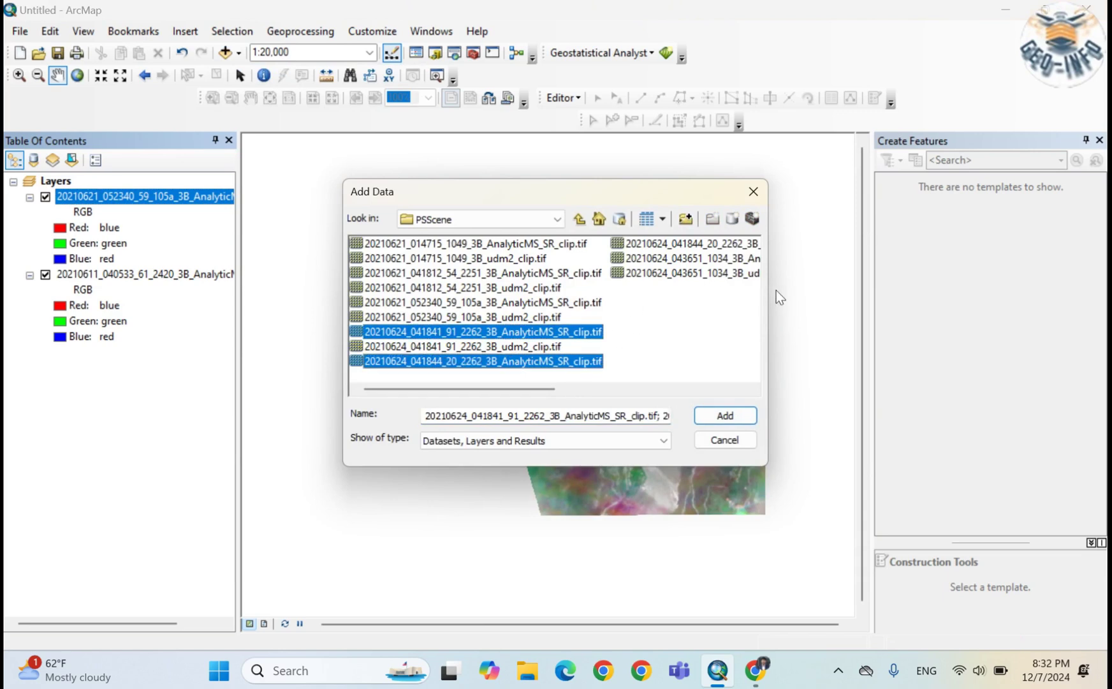
{"action": "left_click_drag", "start_coordinate": [564, 387], "coordinate": [740, 387]}
{"action": "left_click", "coordinate": [555, 263], "text": "ctrl"}
{"action": "left_click", "coordinate": [732, 414]}
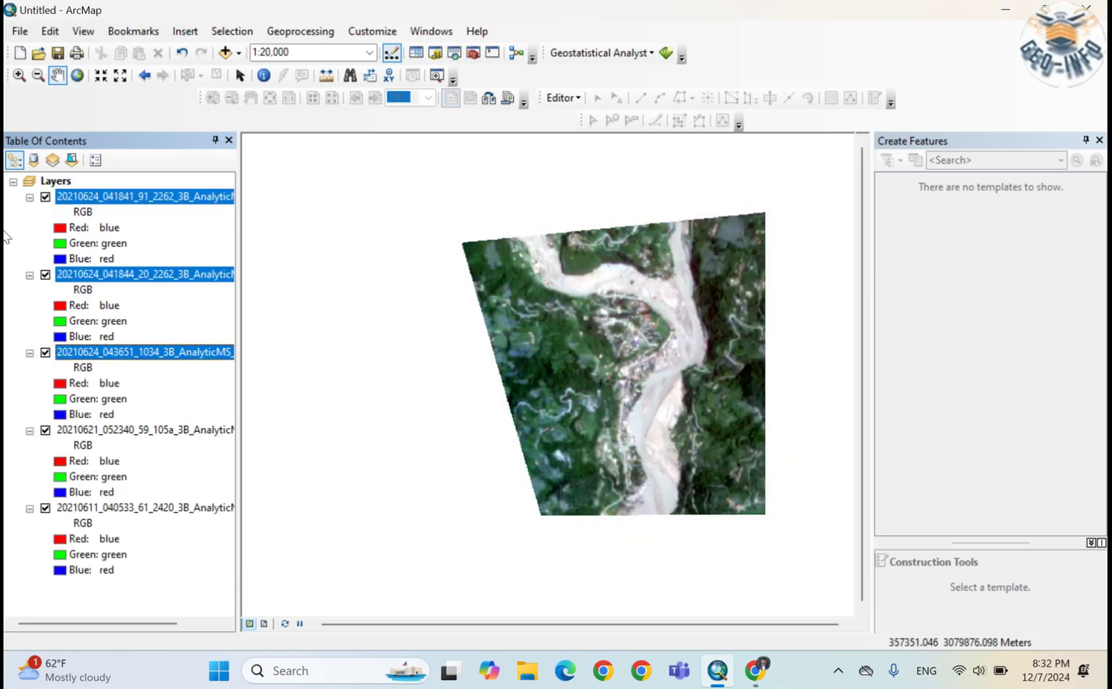
Remove the 20210624_041844, 20210624_043651 and 20210621_052340 layers from the map
{"action": "left_click", "coordinate": [99, 243]}
{"action": "left_click", "coordinate": [45, 274]}
{"action": "left_click", "coordinate": [46, 352]}
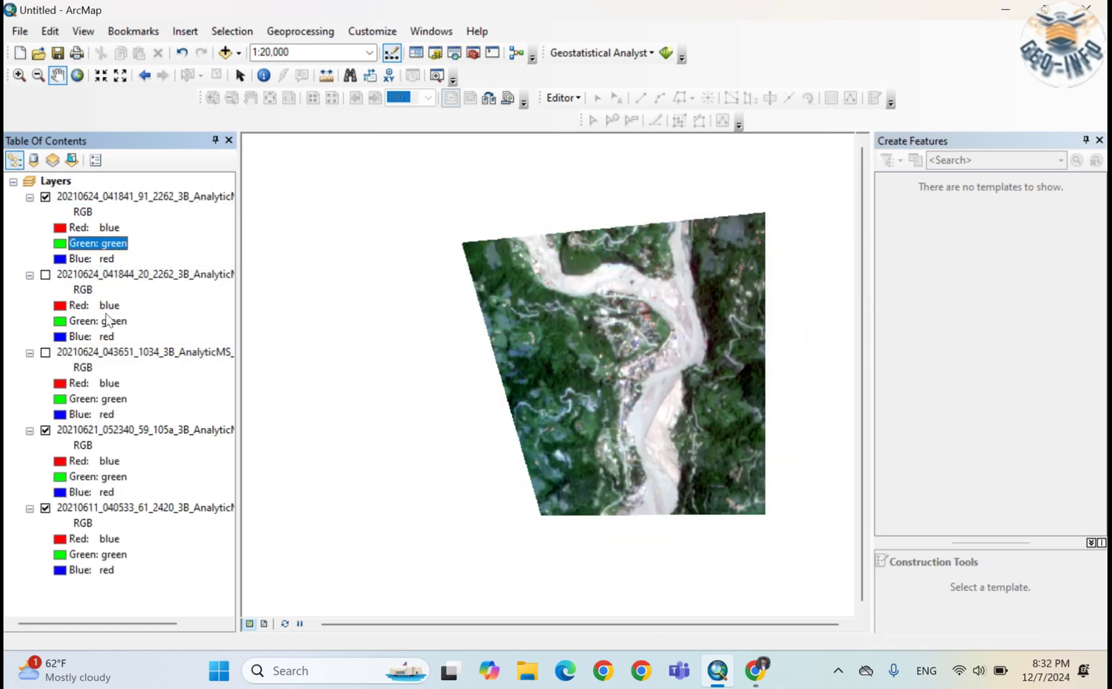
{"action": "left_click", "coordinate": [121, 287]}
{"action": "right_click", "coordinate": [120, 279]}
{"action": "left_click", "coordinate": [150, 306]}
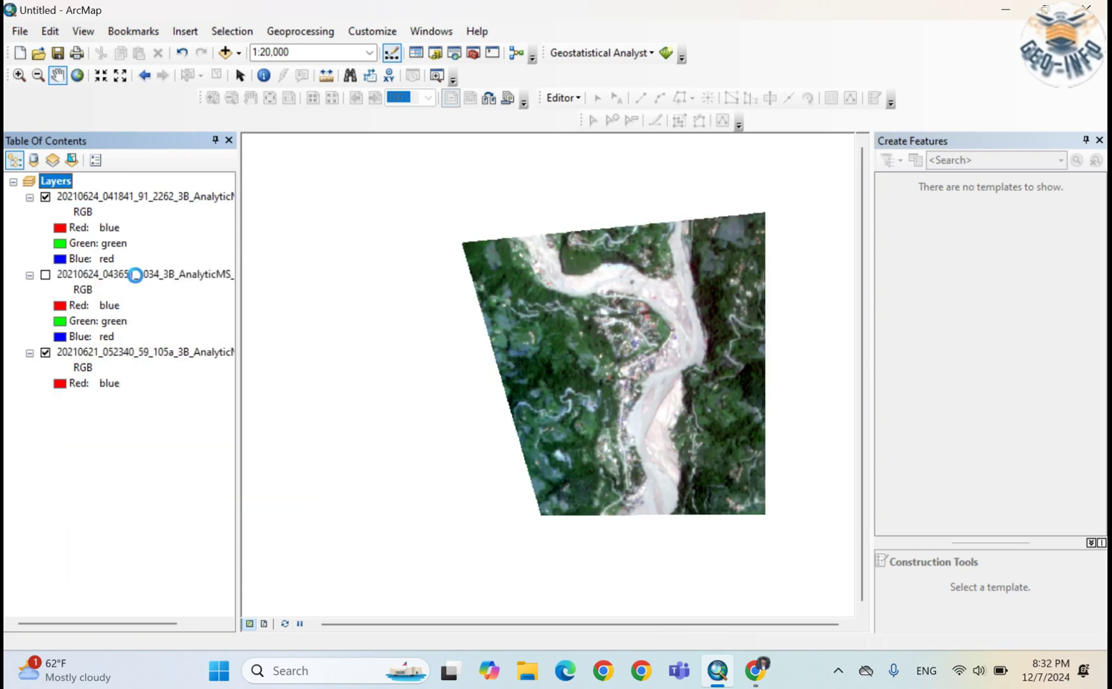
{"action": "right_click", "coordinate": [134, 272]}
{"action": "left_click", "coordinate": [185, 300]}
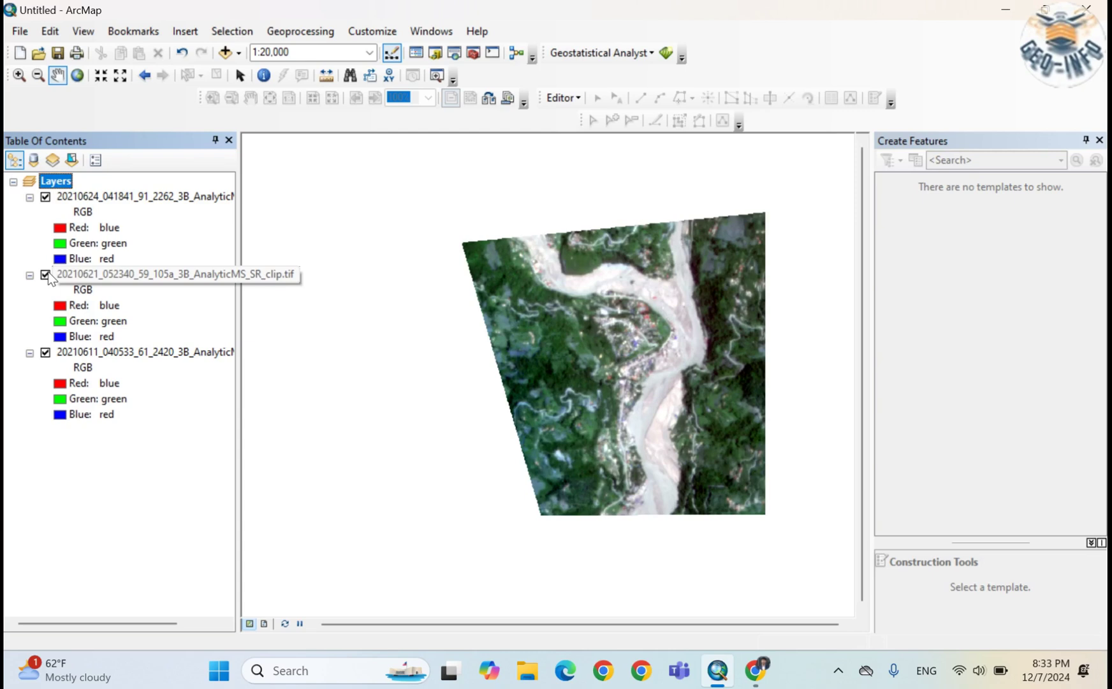
{"action": "left_click", "coordinate": [45, 275]}
{"action": "right_click", "coordinate": [145, 279]}
{"action": "left_click", "coordinate": [183, 310]}
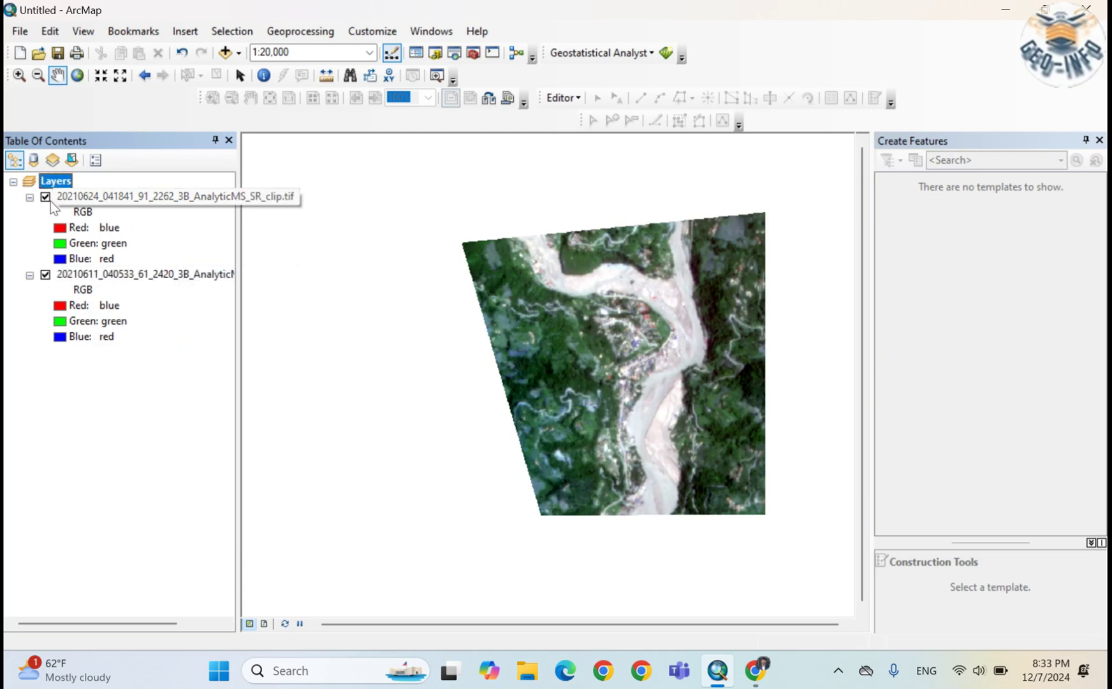
Toggle the 20210624_041841 layer to compare after- and before-flood imagery, then select it
{"action": "left_click", "coordinate": [45, 197]}
{"action": "left_click", "coordinate": [46, 197]}
{"action": "left_click", "coordinate": [45, 198]}
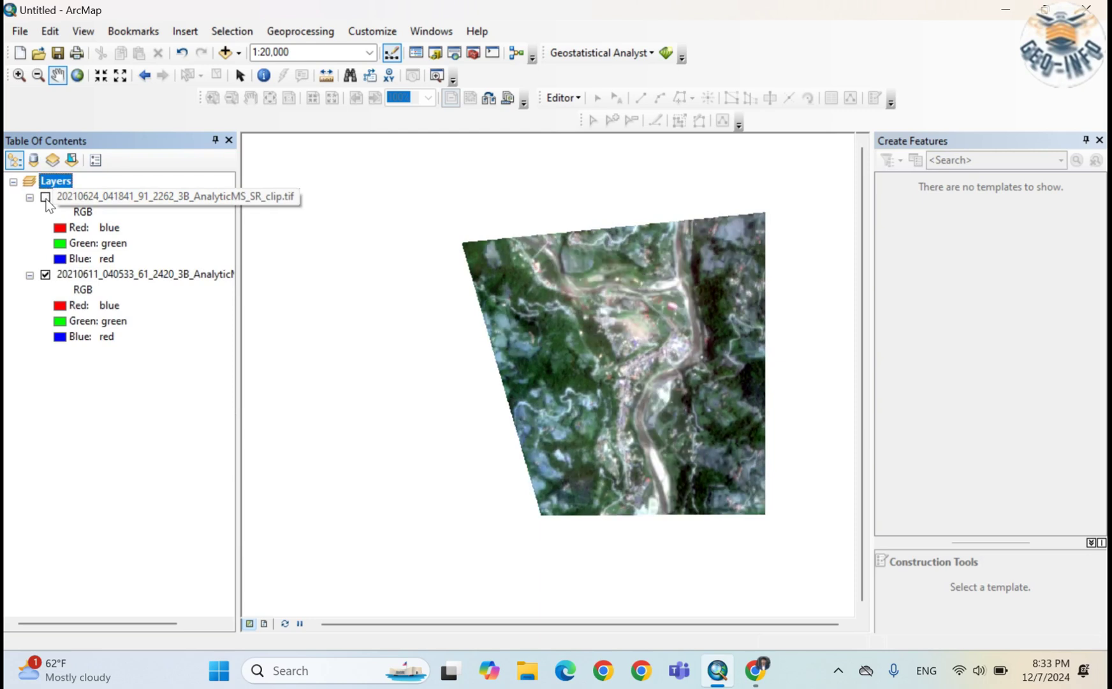
{"action": "left_click", "coordinate": [46, 198]}
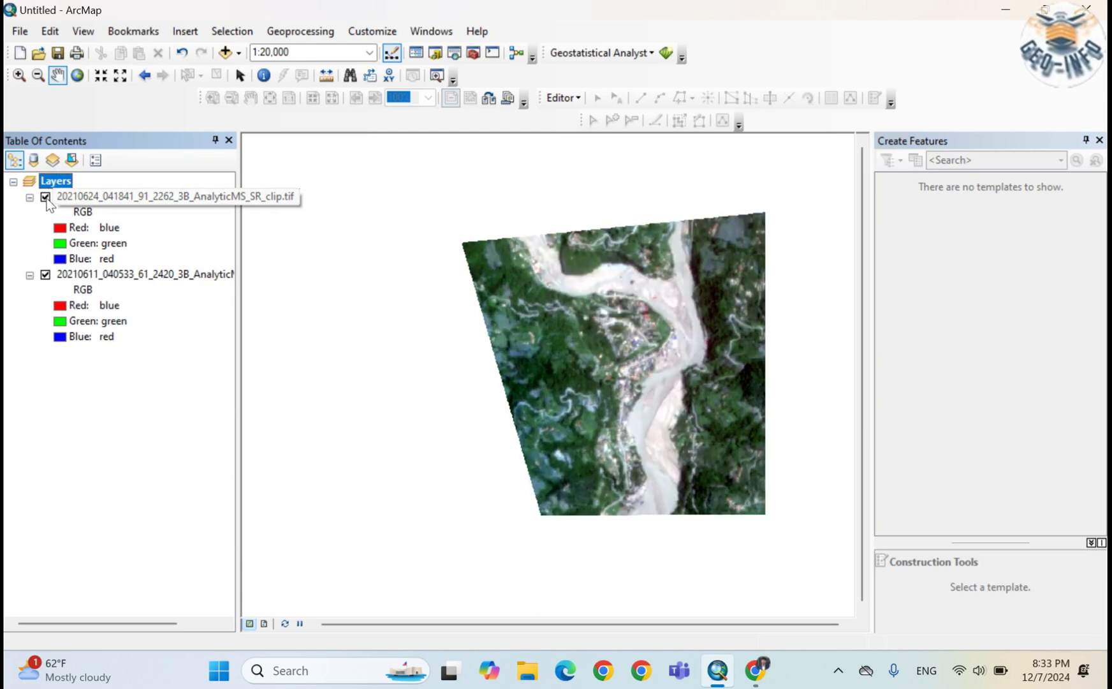
{"action": "scroll", "coordinate": [504, 255], "scroll_direction": "up", "scroll_amount": 3}
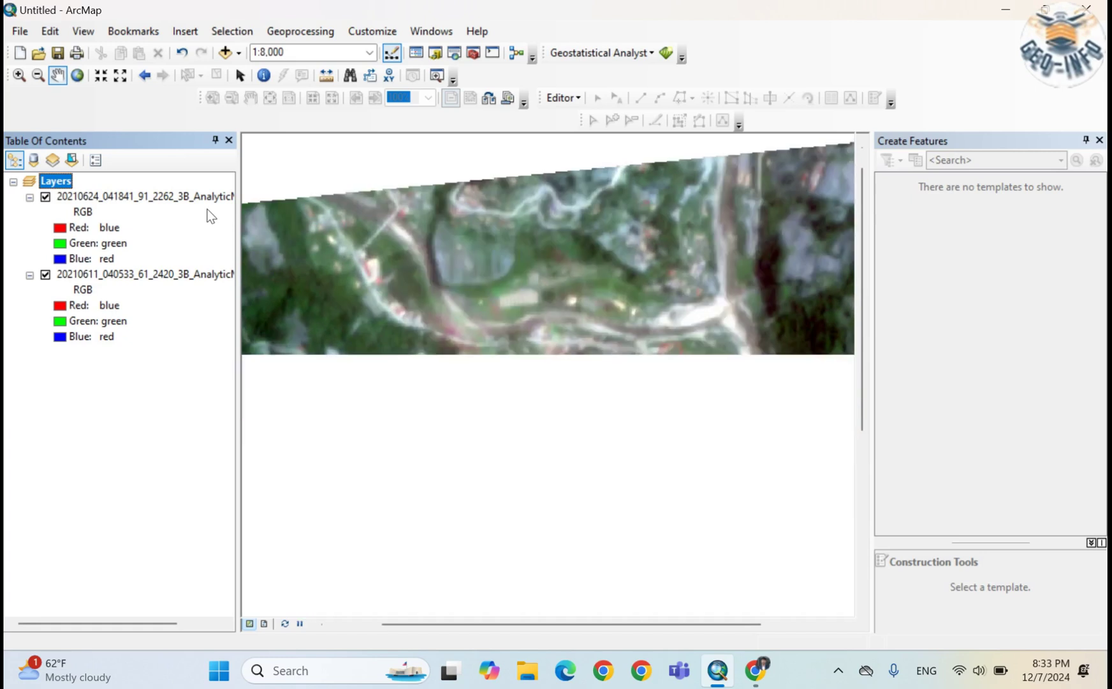
{"action": "left_click", "coordinate": [204, 211]}
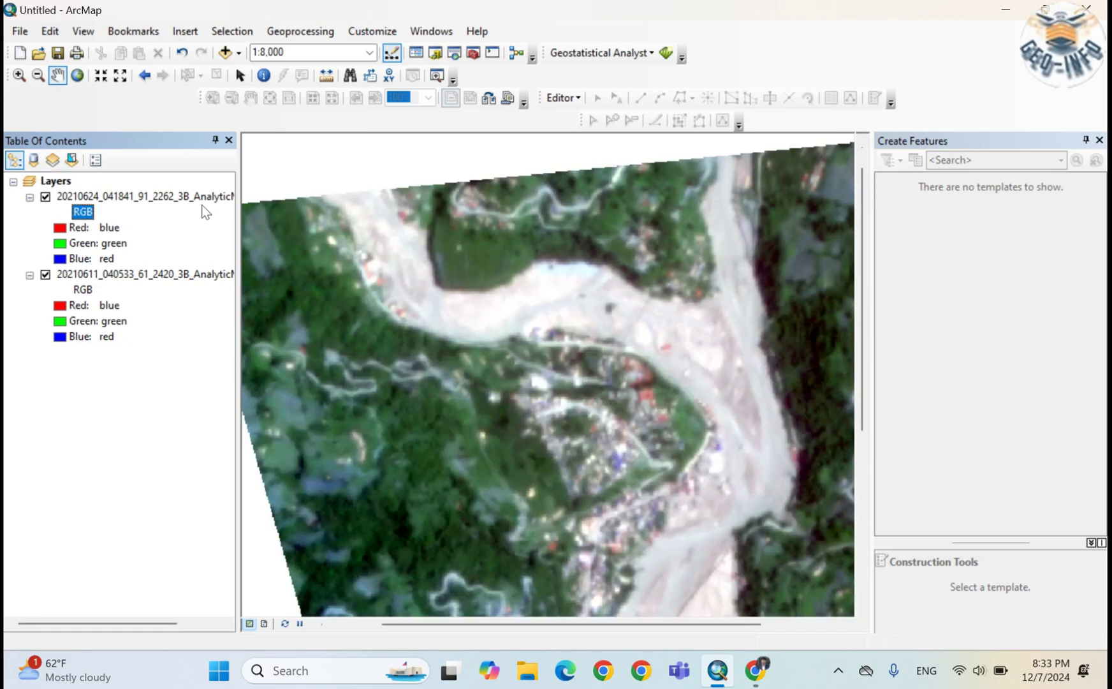
Open the after-flood 20210624 layer's properties and check its 3 x 3 cell size
{"action": "right_click", "coordinate": [200, 193]}
{"action": "left_click", "coordinate": [244, 454]}
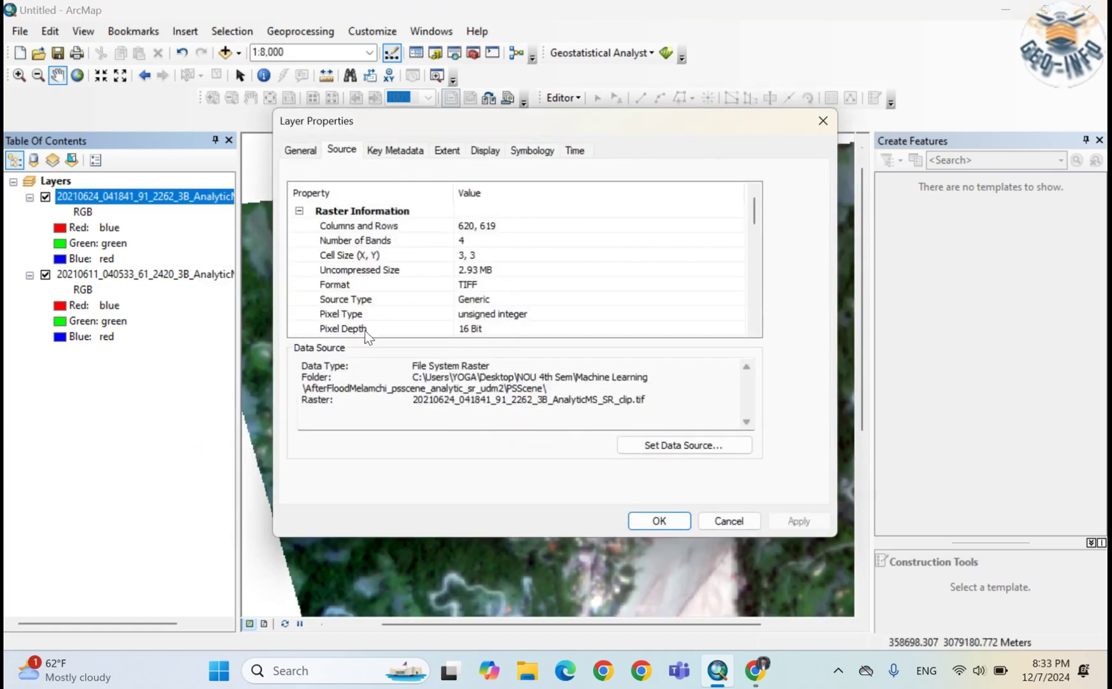
{"action": "left_click", "coordinate": [450, 256]}
{"action": "left_click", "coordinate": [485, 255]}
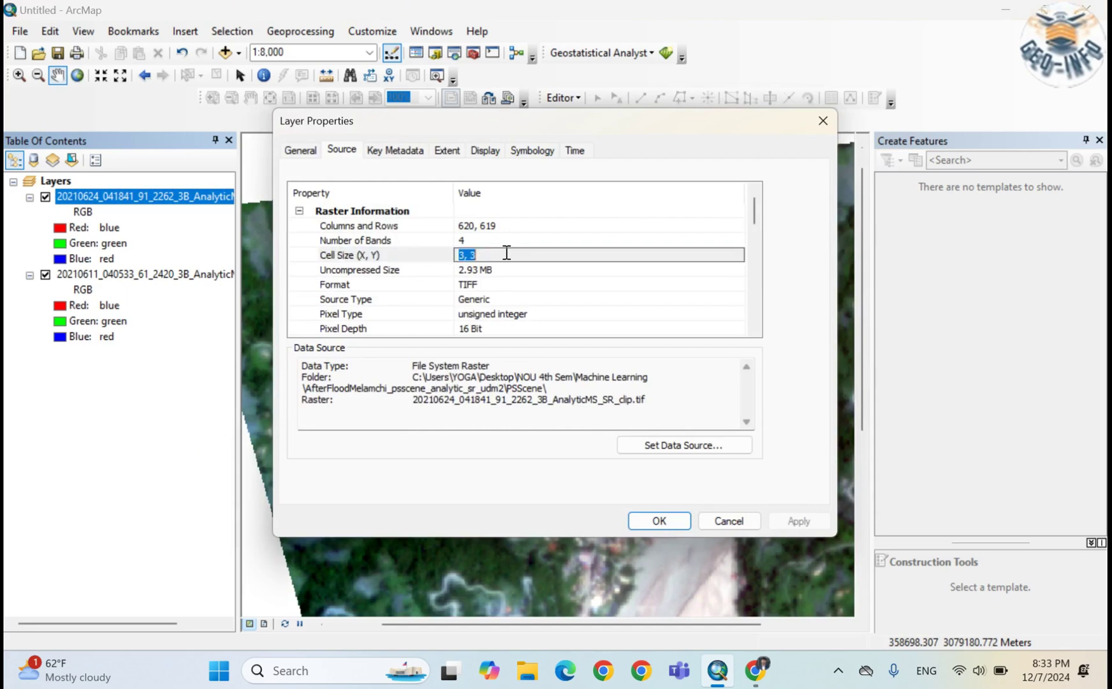
Display the 20210624 layer as a false-colour composite: Red=nir, Green=red, Blue=green
{"action": "left_click", "coordinate": [544, 148]}
{"action": "left_click", "coordinate": [584, 230]}
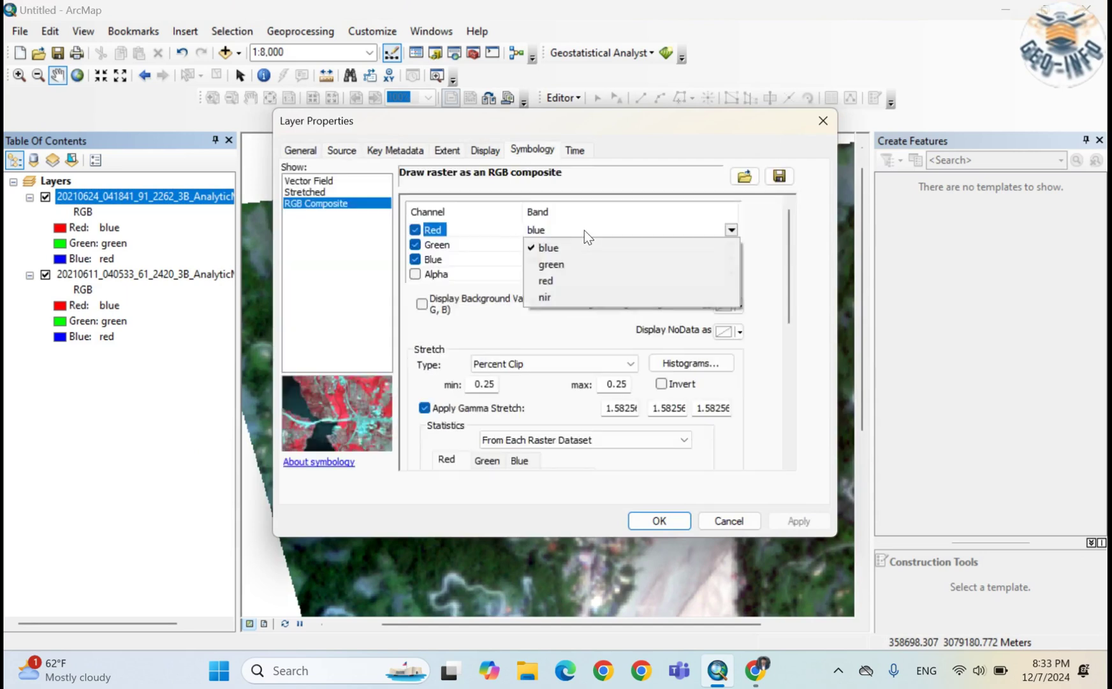
{"action": "left_click", "coordinate": [584, 231]}
{"action": "left_click", "coordinate": [585, 230]}
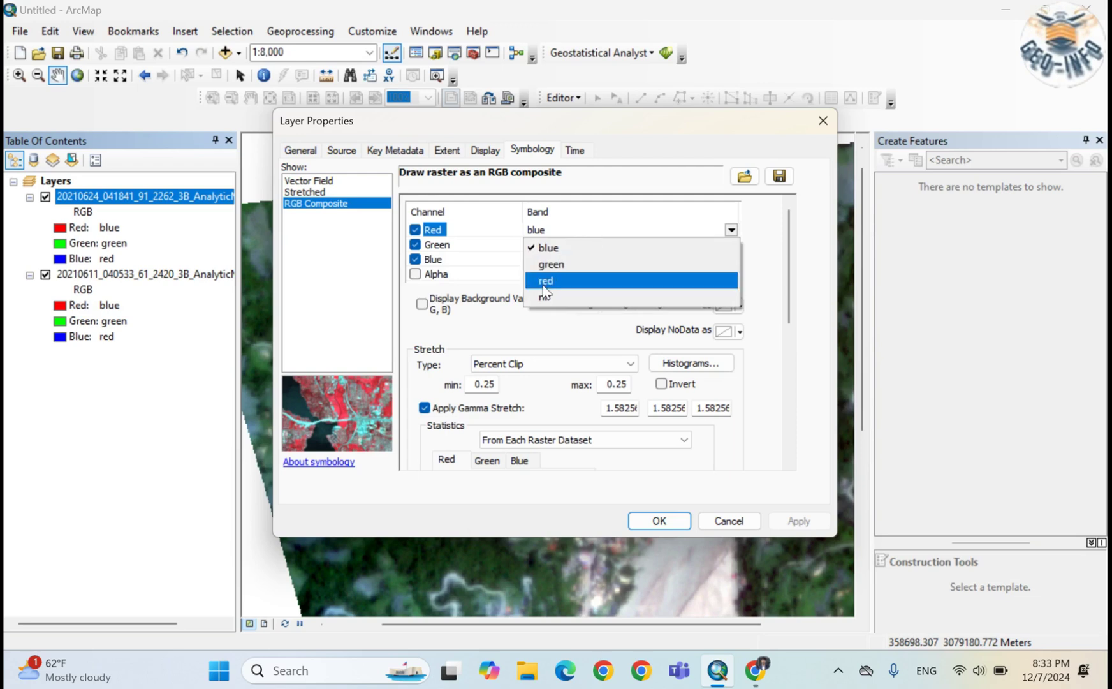
{"action": "left_click", "coordinate": [567, 231]}
{"action": "left_click", "coordinate": [568, 233]}
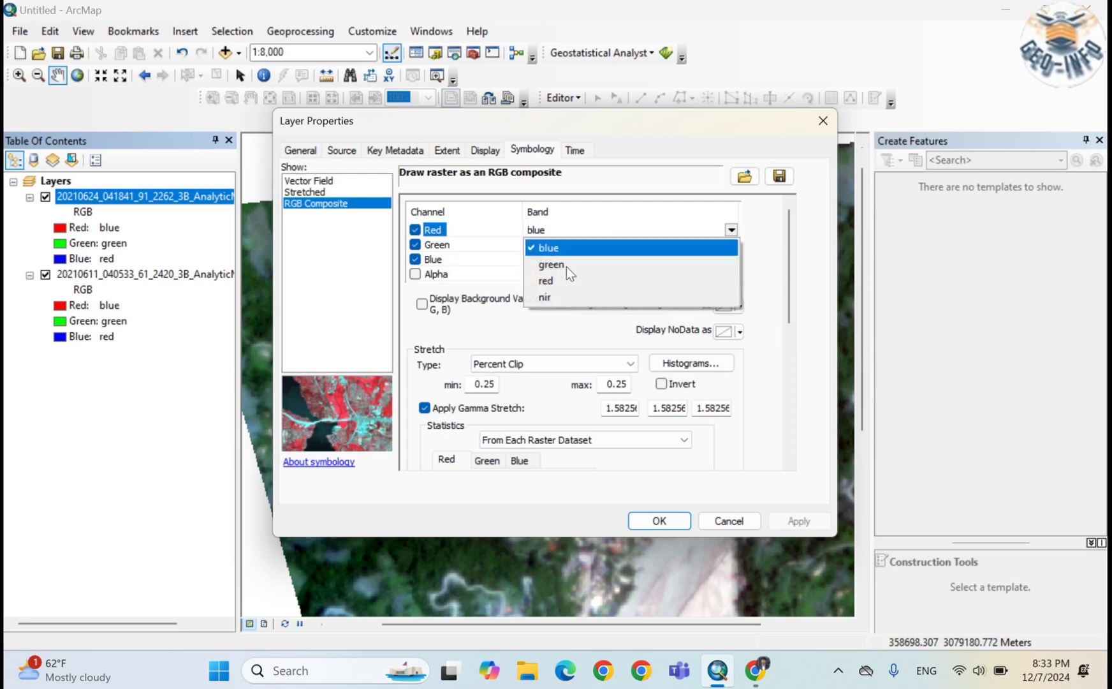
{"action": "left_click", "coordinate": [565, 298]}
{"action": "left_click", "coordinate": [558, 245]}
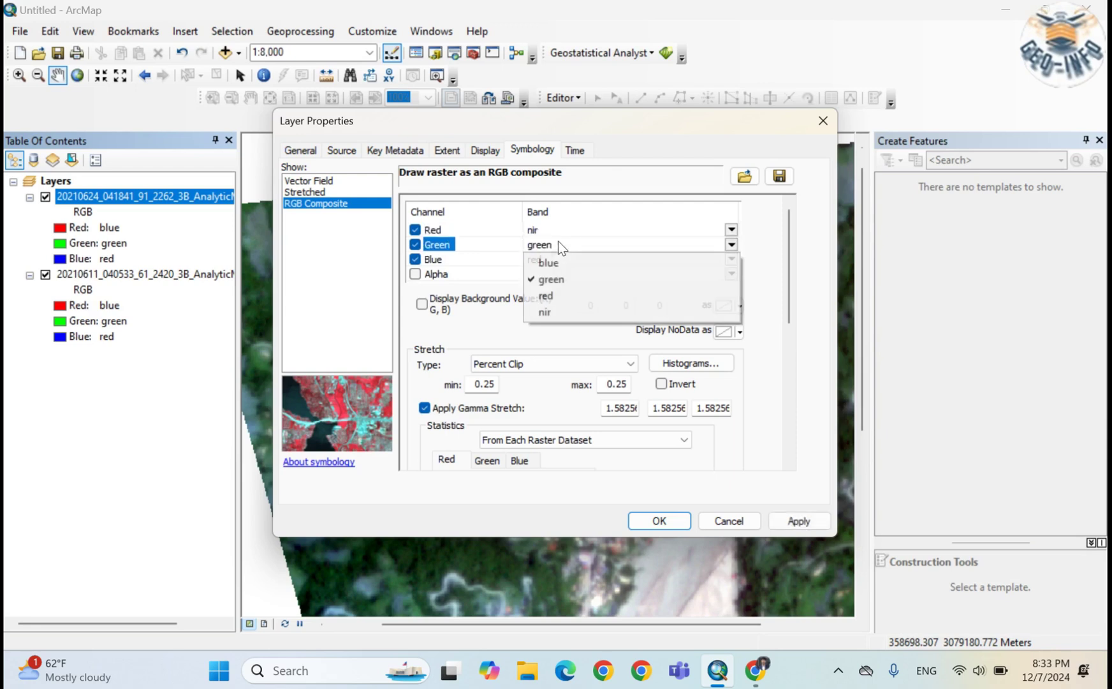
{"action": "left_click", "coordinate": [546, 295]}
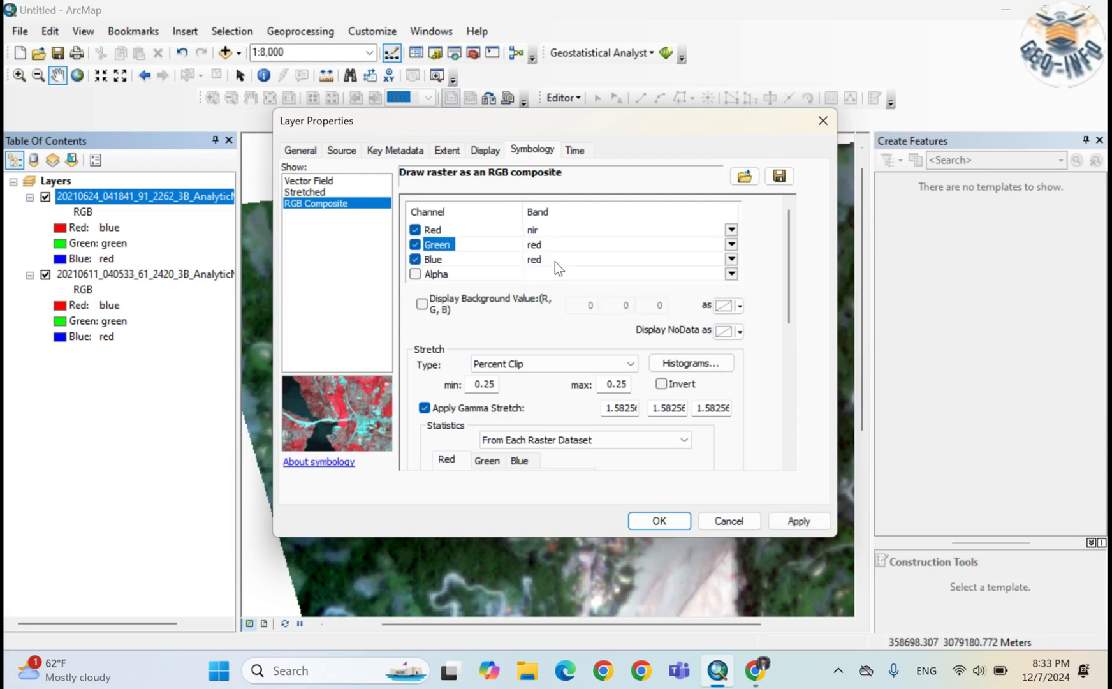
{"action": "left_click", "coordinate": [555, 260]}
{"action": "left_click", "coordinate": [548, 292]}
{"action": "left_click", "coordinate": [779, 528]}
{"action": "left_click", "coordinate": [659, 521]}
Give the before-flood 20210611 layer the same nir/red/green band combination
{"action": "scroll", "coordinate": [617, 380], "scroll_direction": "down", "scroll_amount": 3}
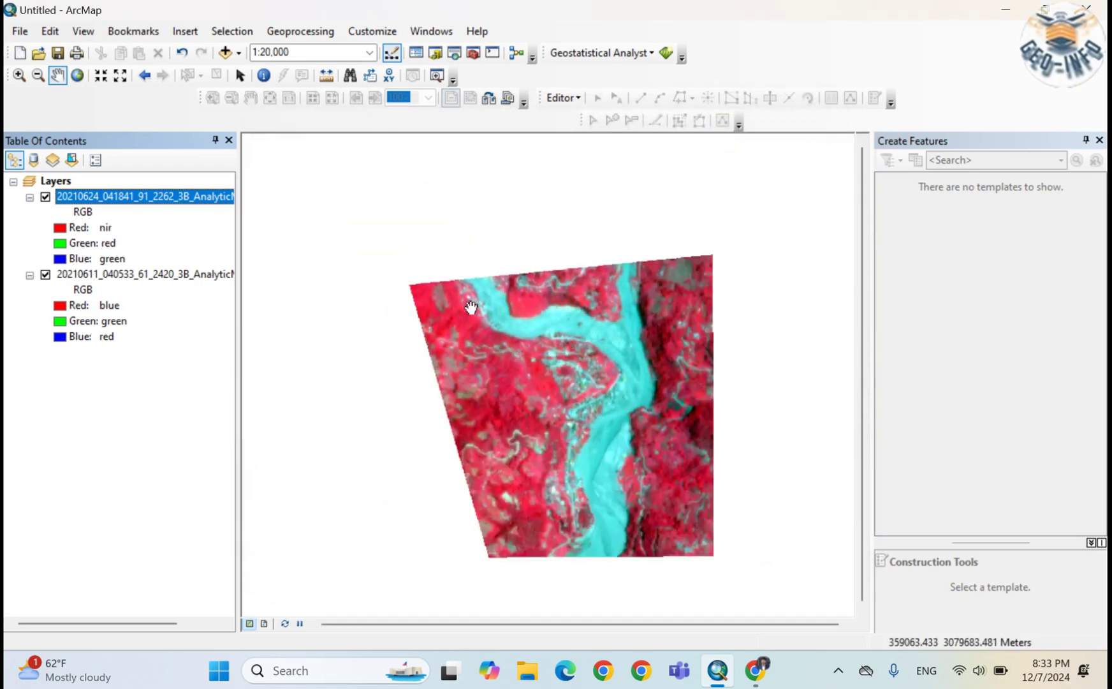
{"action": "right_click", "coordinate": [151, 273]}
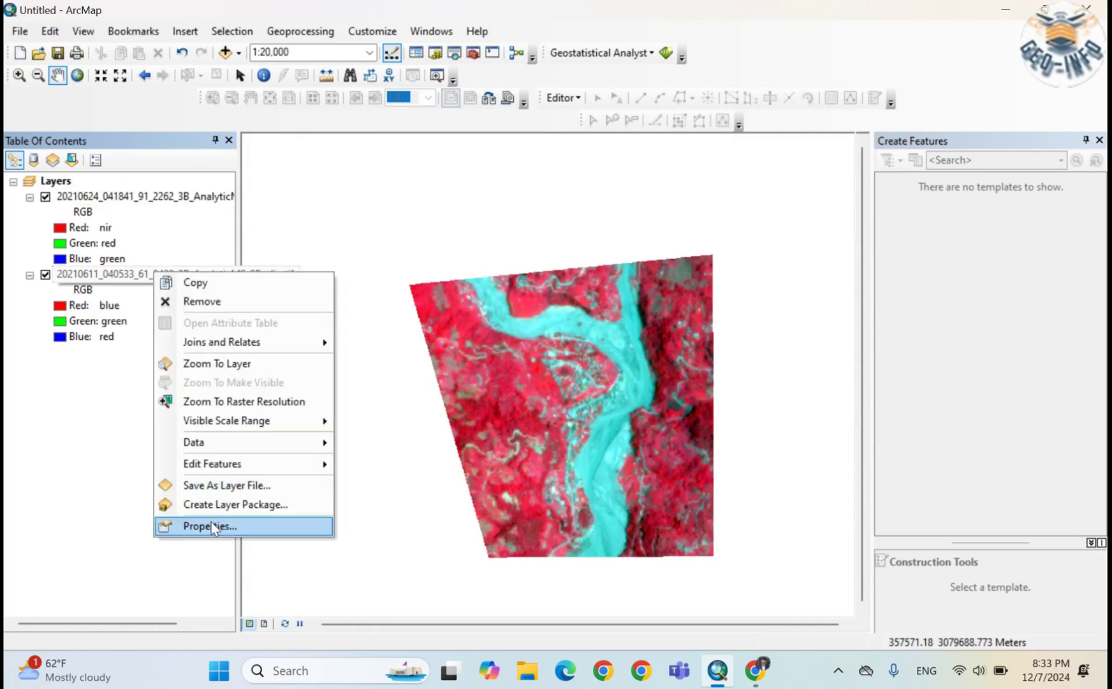
{"action": "left_click", "coordinate": [211, 523]}
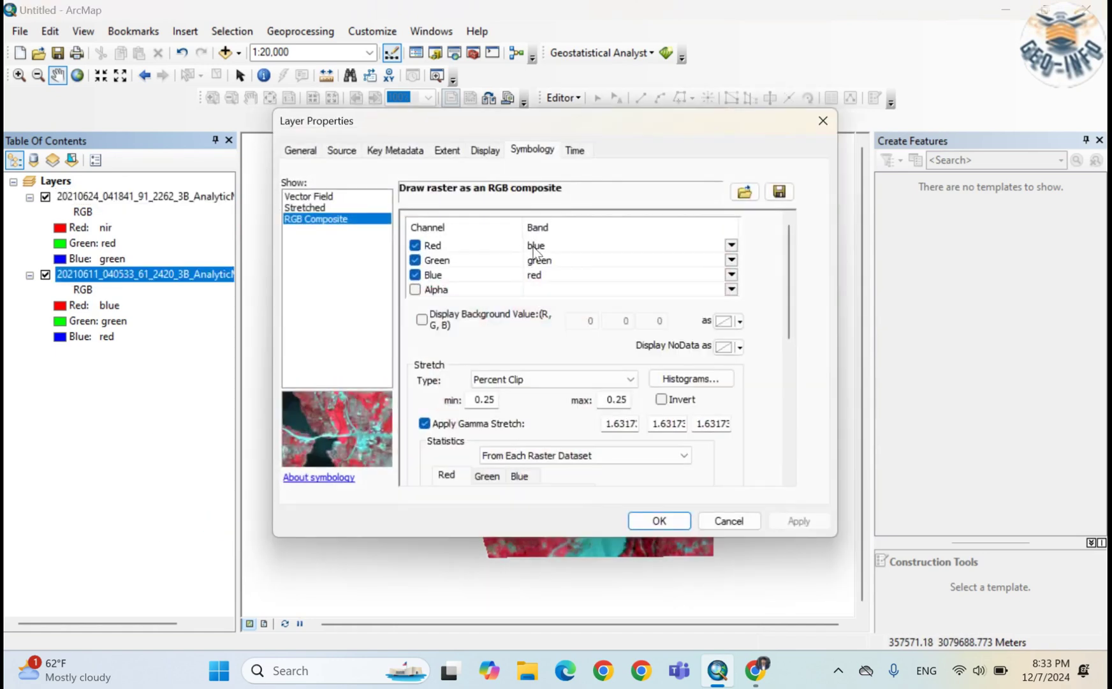
{"action": "left_click", "coordinate": [566, 247]}
{"action": "left_click", "coordinate": [566, 313]}
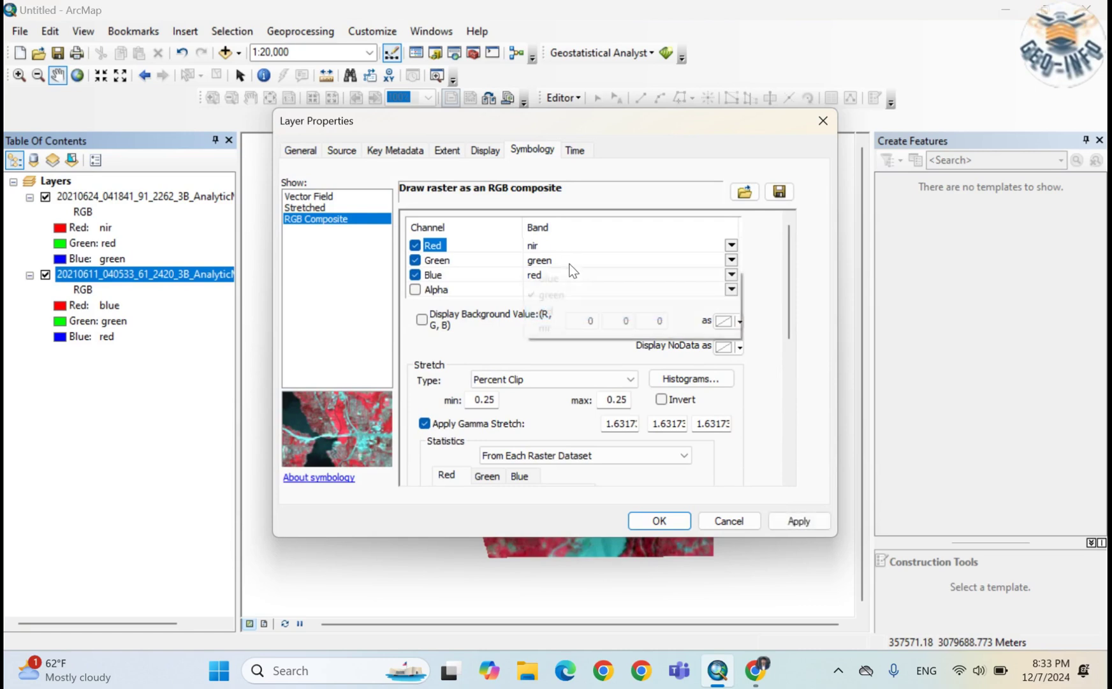
{"action": "left_click", "coordinate": [566, 261]}
{"action": "left_click", "coordinate": [566, 309]}
{"action": "left_click", "coordinate": [559, 275]}
{"action": "left_click", "coordinate": [552, 309]}
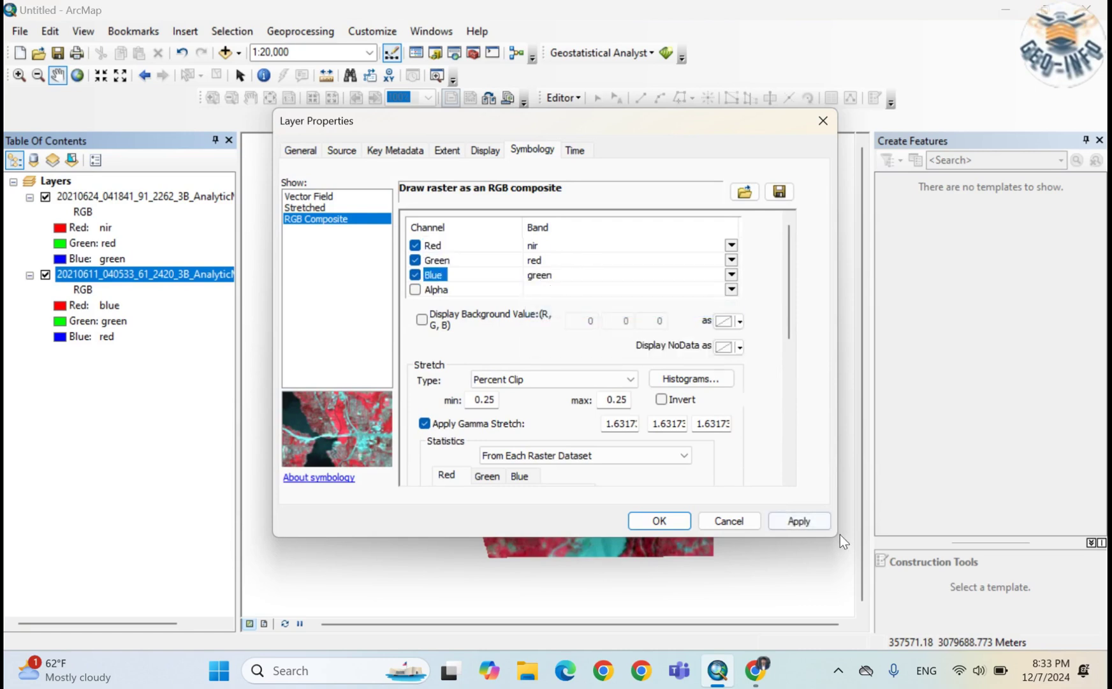
{"action": "left_click", "coordinate": [798, 521]}
{"action": "left_click", "coordinate": [657, 522]}
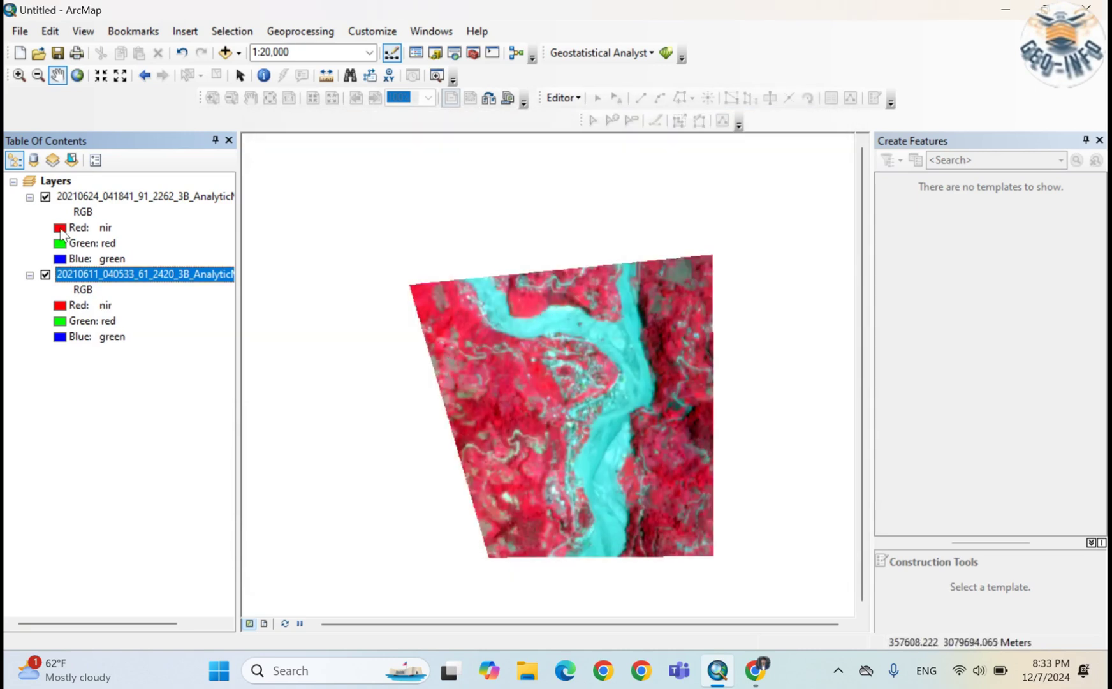
{"action": "left_click", "coordinate": [45, 197]}
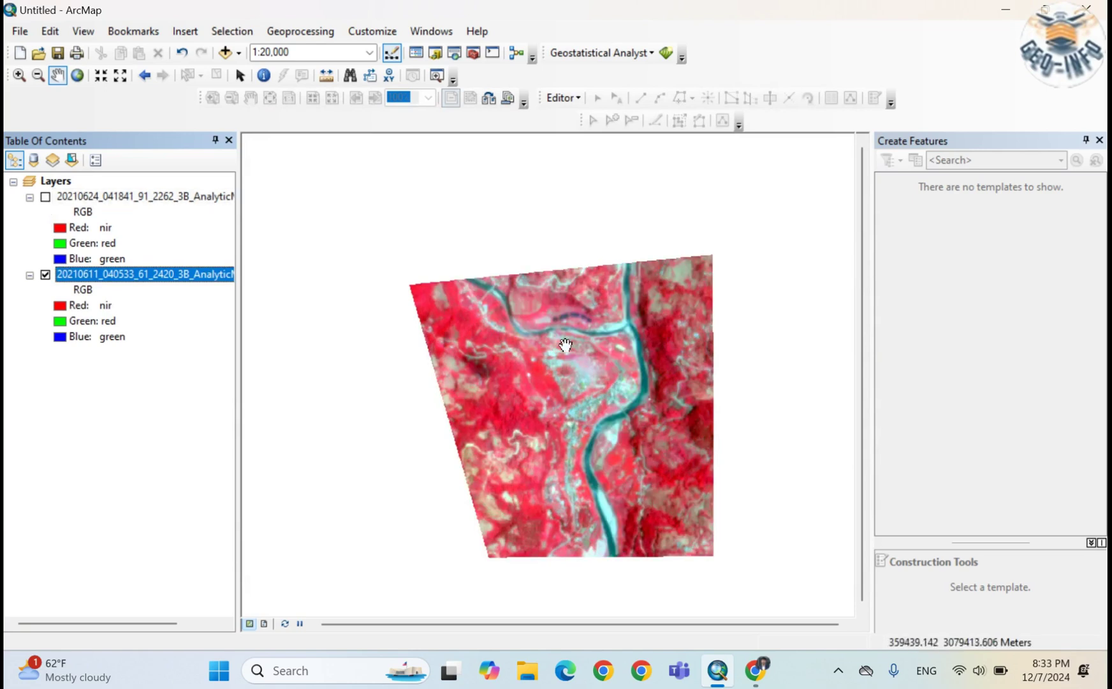
{"action": "scroll", "coordinate": [568, 344], "scroll_direction": "up", "scroll_amount": 3}
{"action": "left_click_drag", "start_coordinate": [757, 393], "coordinate": [695, 287]}
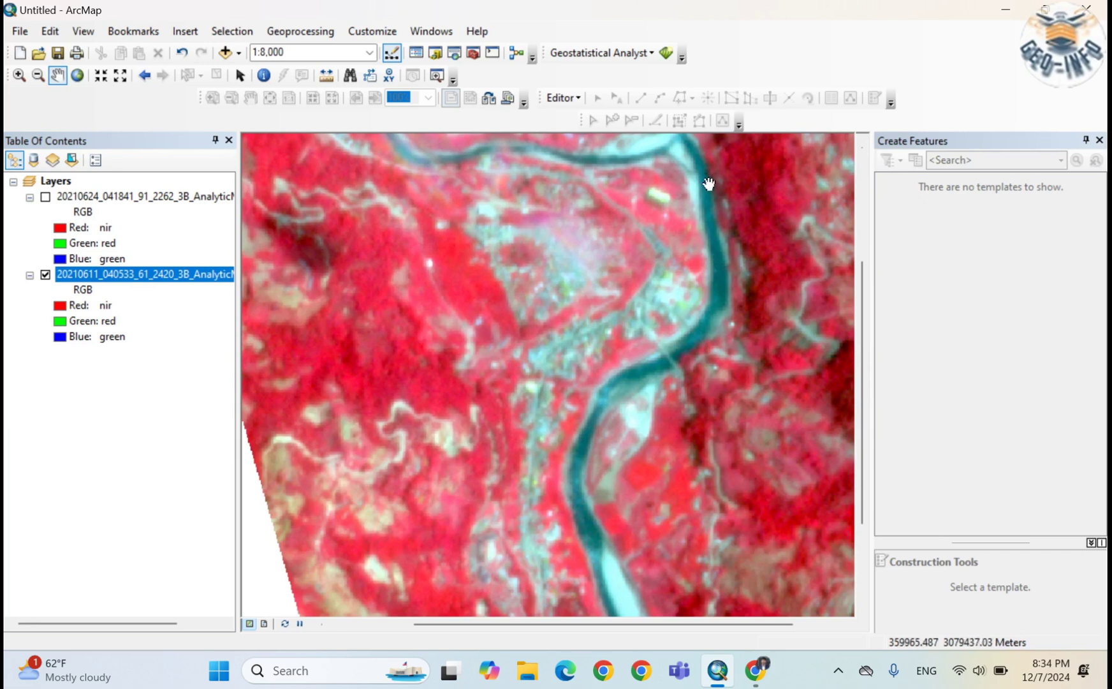
{"action": "left_click", "coordinate": [45, 197]}
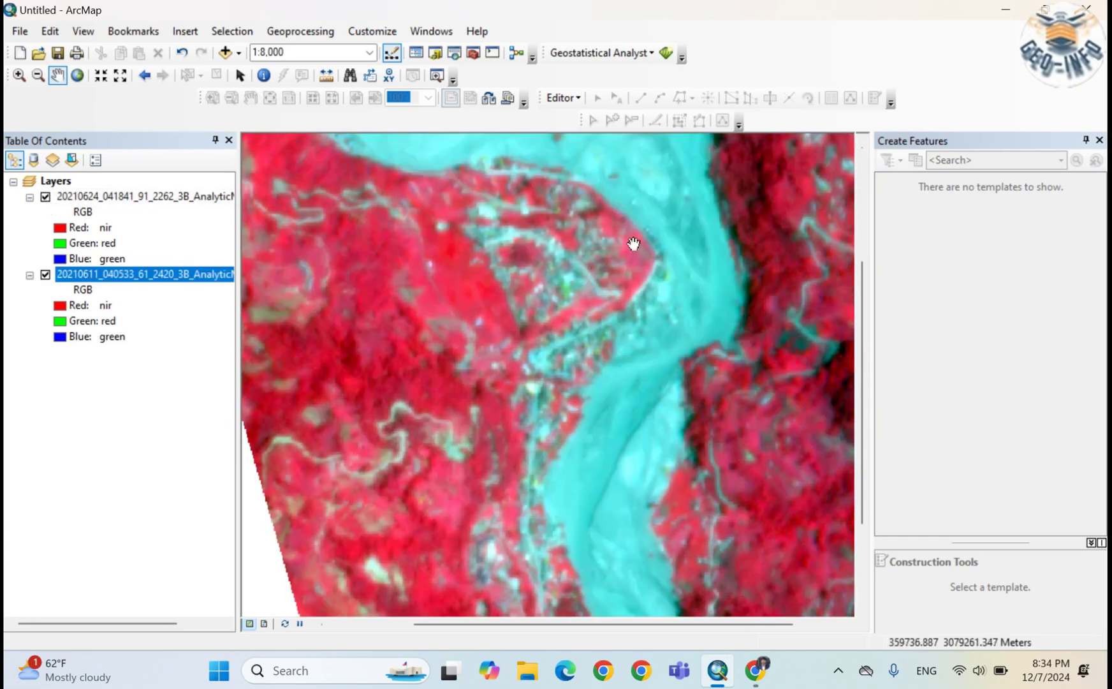
{"action": "left_click_drag", "start_coordinate": [666, 220], "coordinate": [631, 343]}
{"action": "left_click_drag", "start_coordinate": [555, 548], "coordinate": [556, 308]}
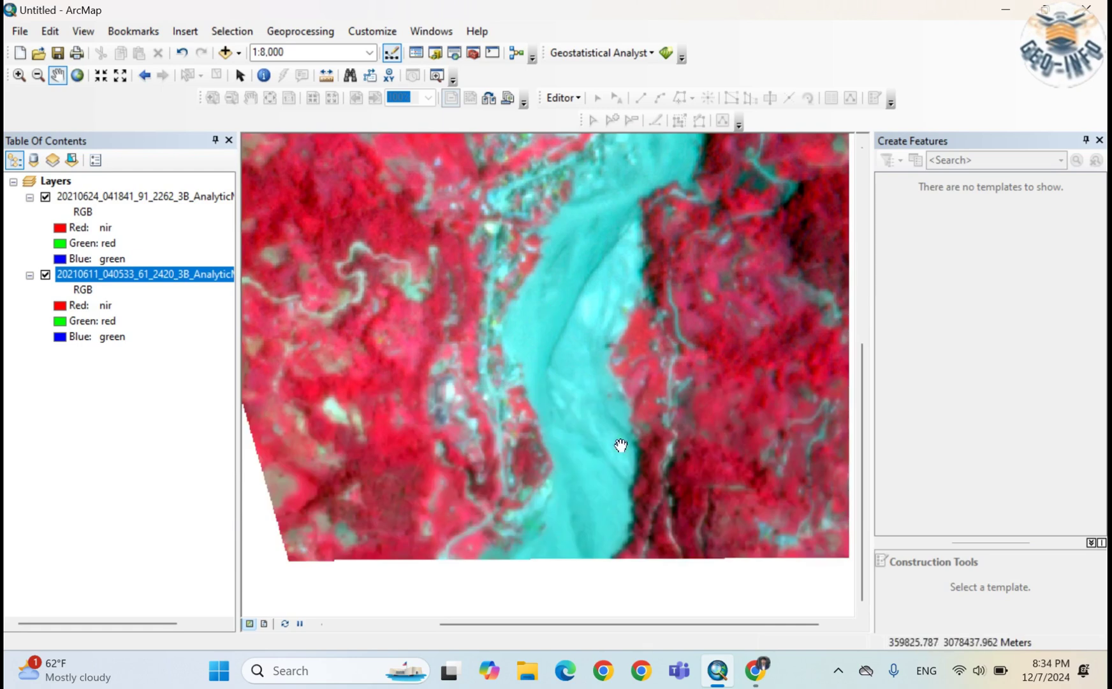
{"action": "left_click_drag", "start_coordinate": [636, 489], "coordinate": [594, 363]}
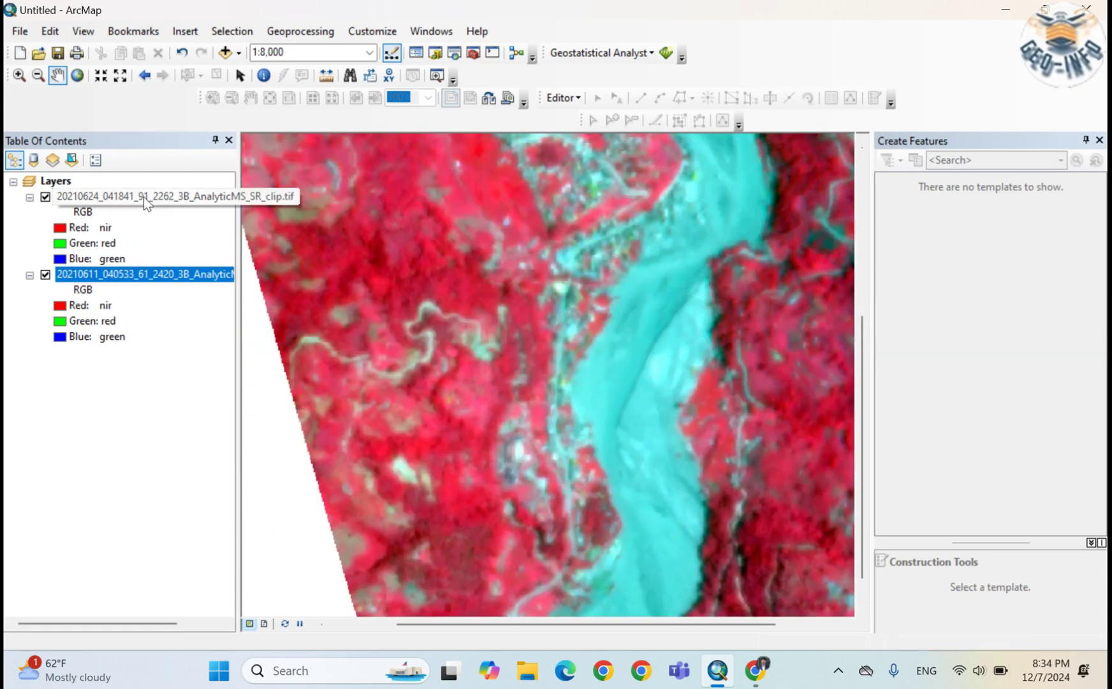
{"action": "right_click", "coordinate": [143, 195]}
{"action": "left_click", "coordinate": [214, 451]}
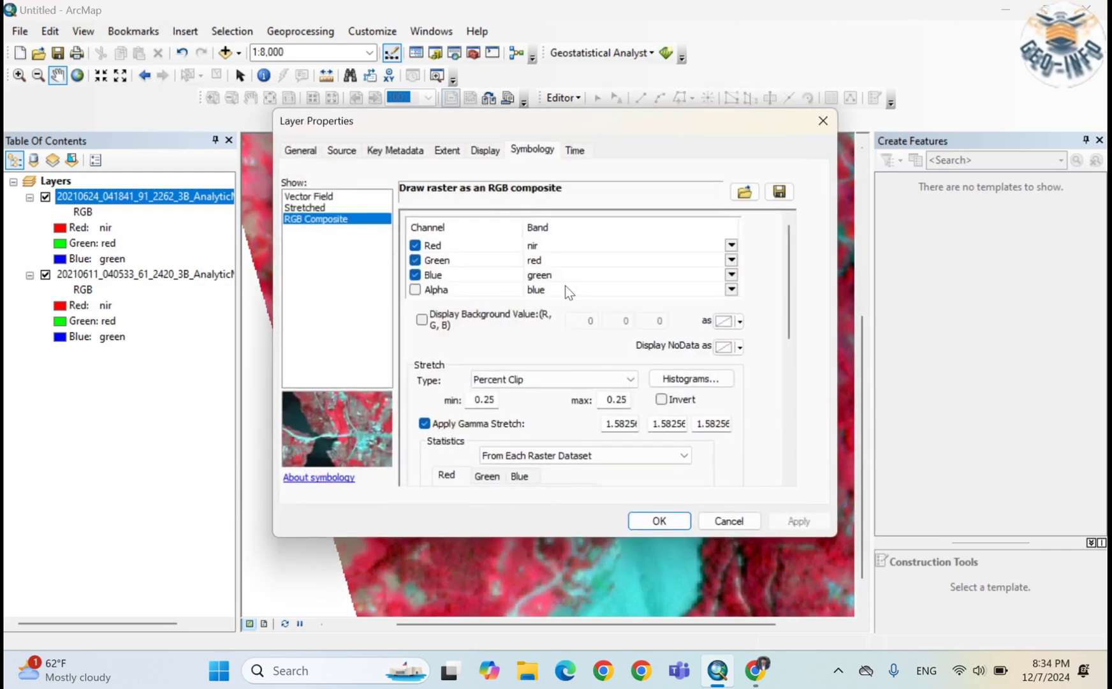
{"action": "left_click", "coordinate": [727, 521]}
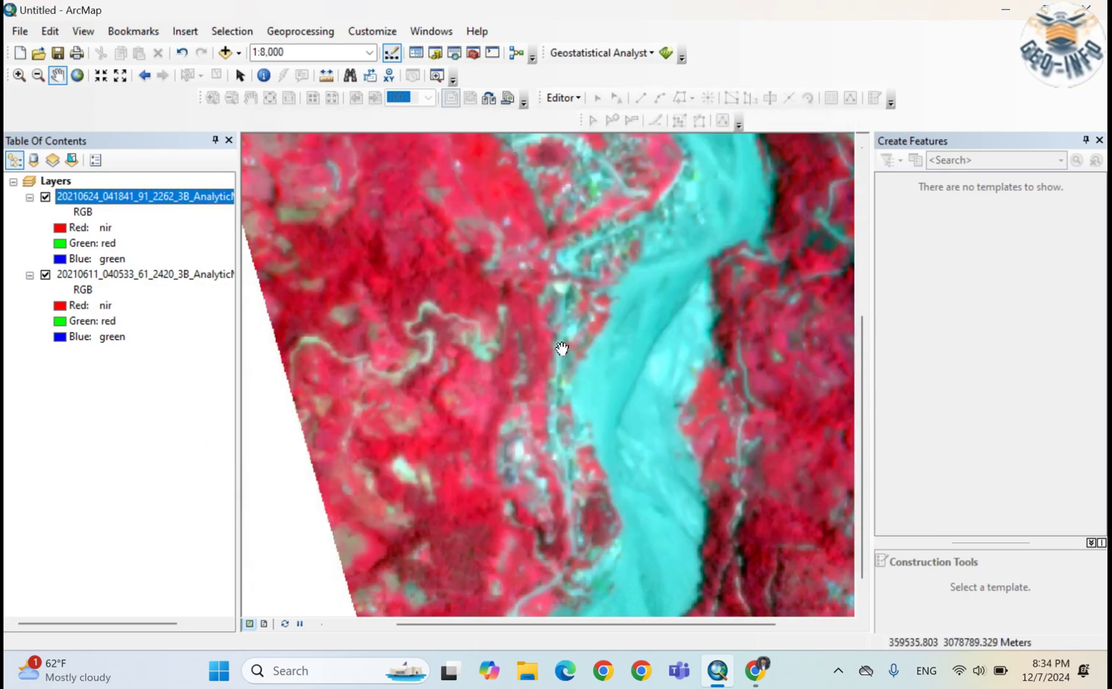
{"action": "scroll", "coordinate": [559, 347], "scroll_direction": "up", "scroll_amount": 4}
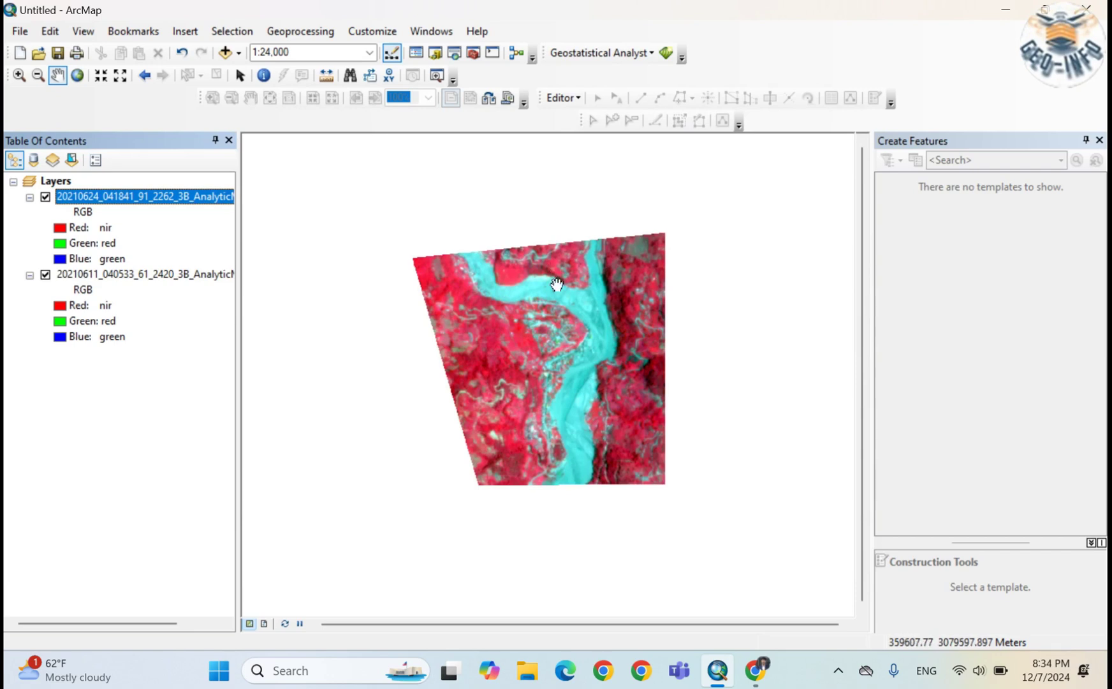
{"action": "left_click", "coordinate": [838, 670]}
{"action": "left_click", "coordinate": [769, 617]}
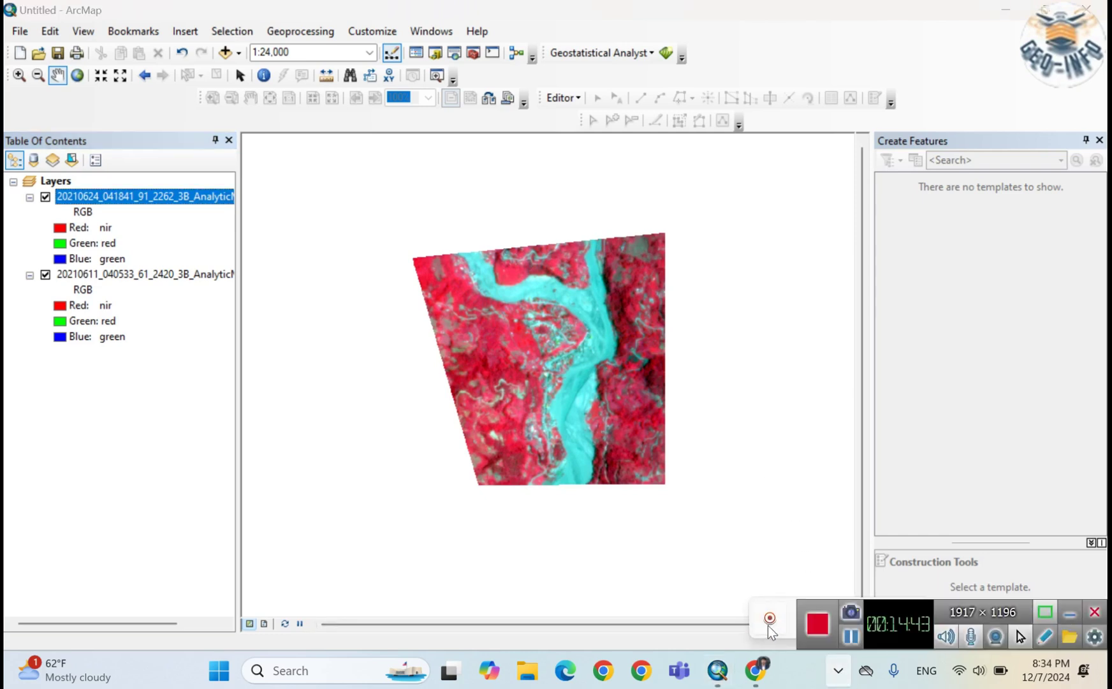